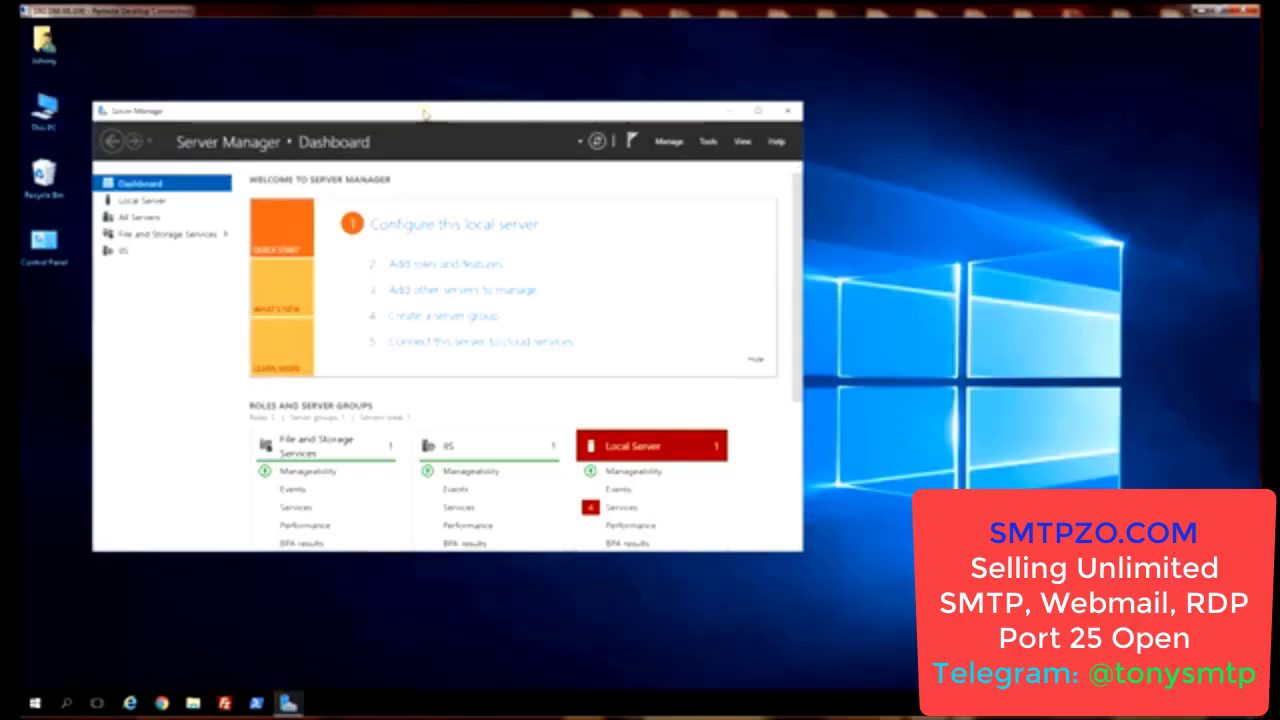
# Step: Start adding roles and features with a role-based installation on the UNIVERSE server and proceed to the server roles
pyautogui.moveTo(412, 103); pyautogui.dragTo(436, 96)
pyautogui.click(38, 703)
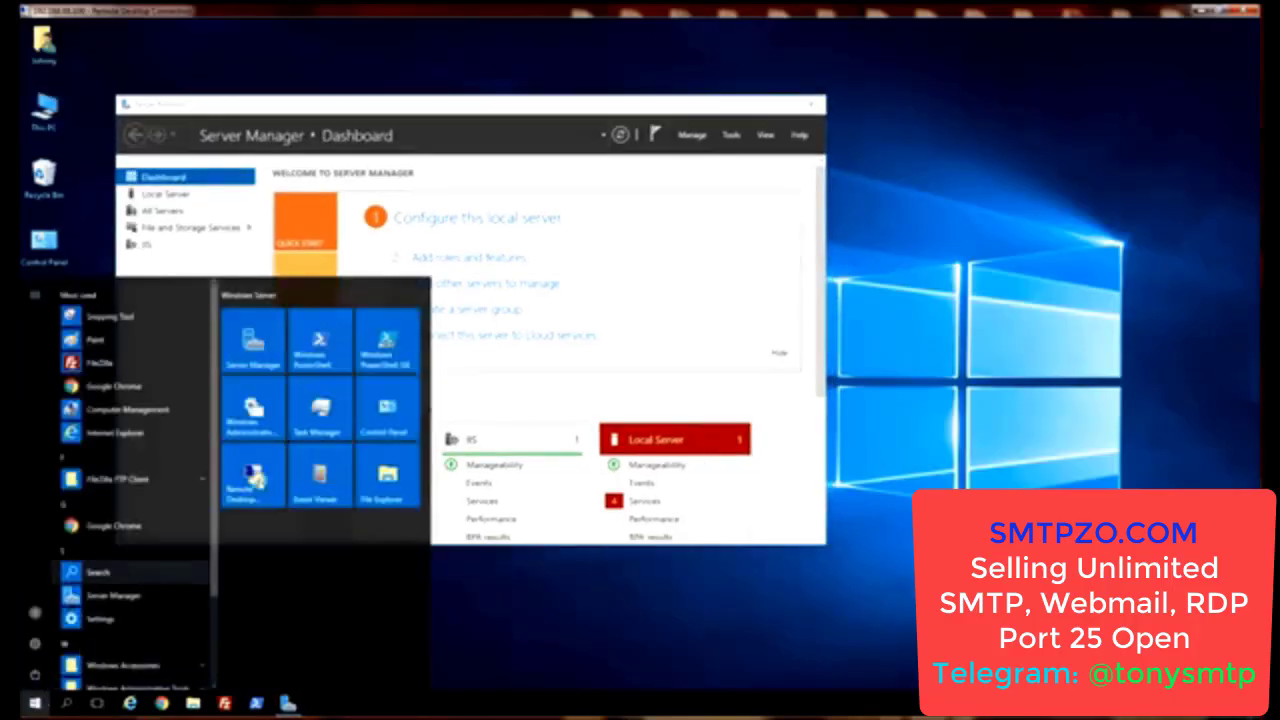
pyautogui.click(255, 347)
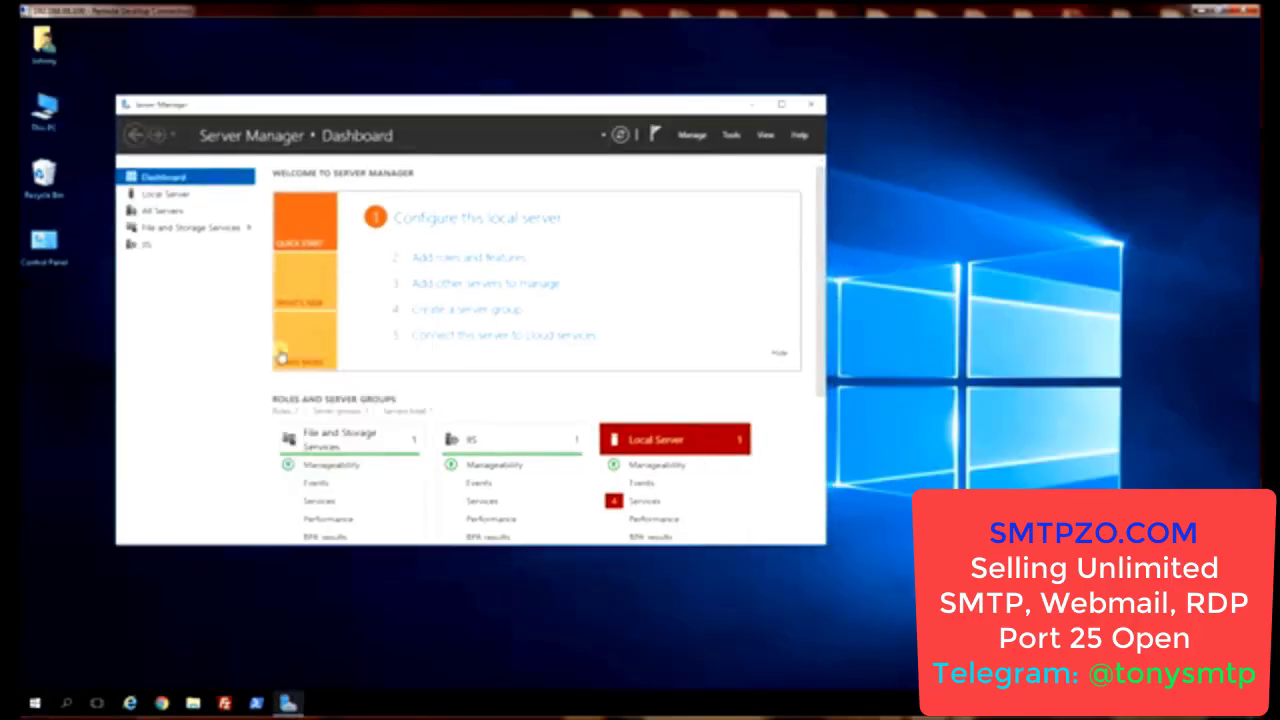
pyautogui.click(452, 260)
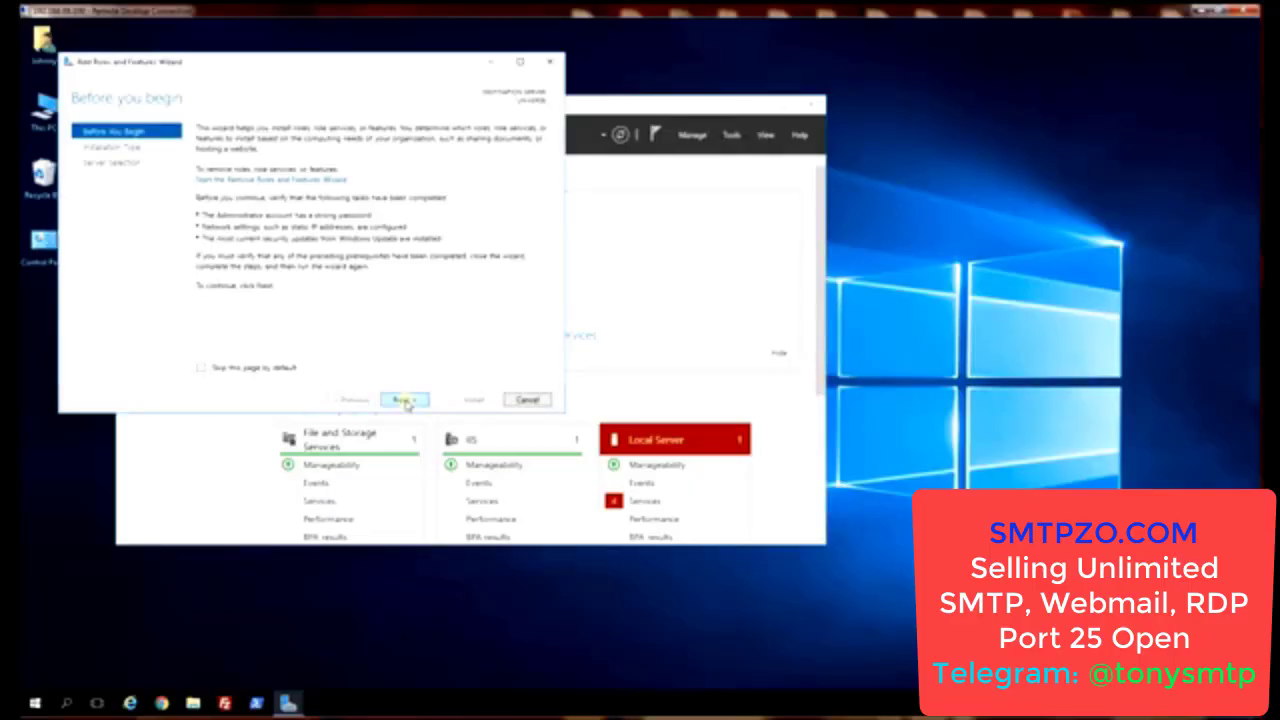
pyautogui.click(403, 400)
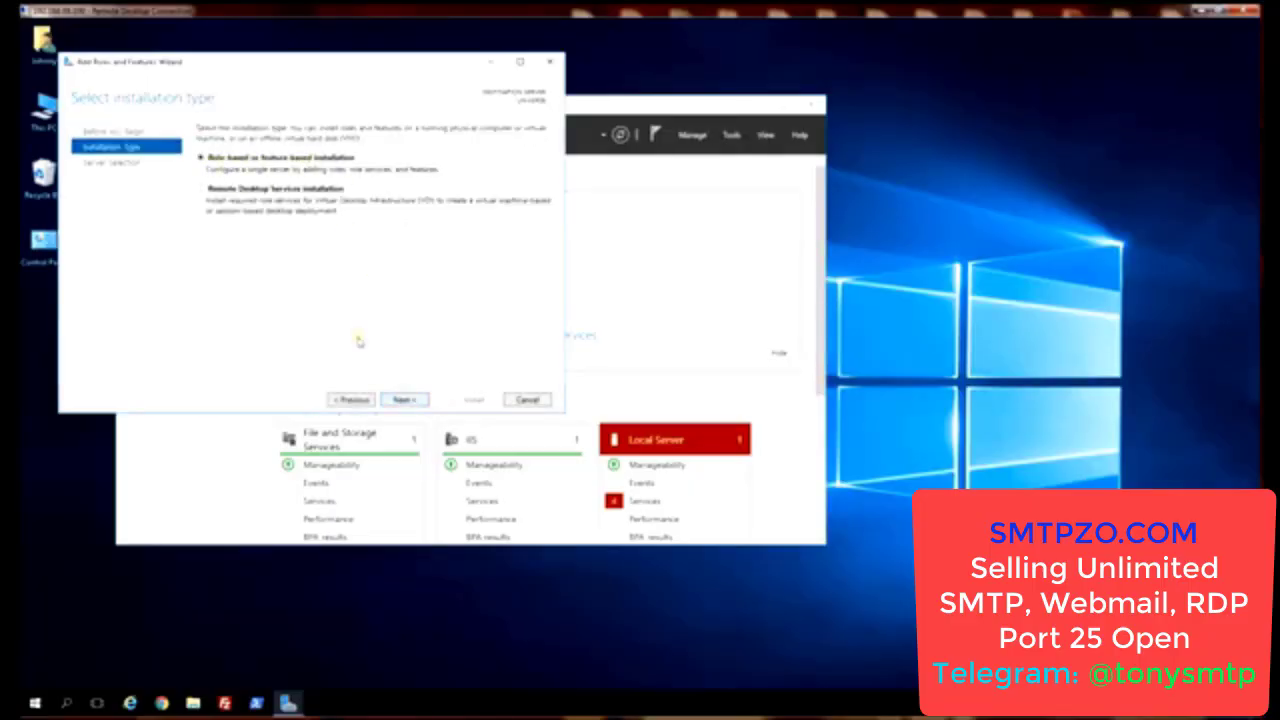
pyautogui.click(406, 401)
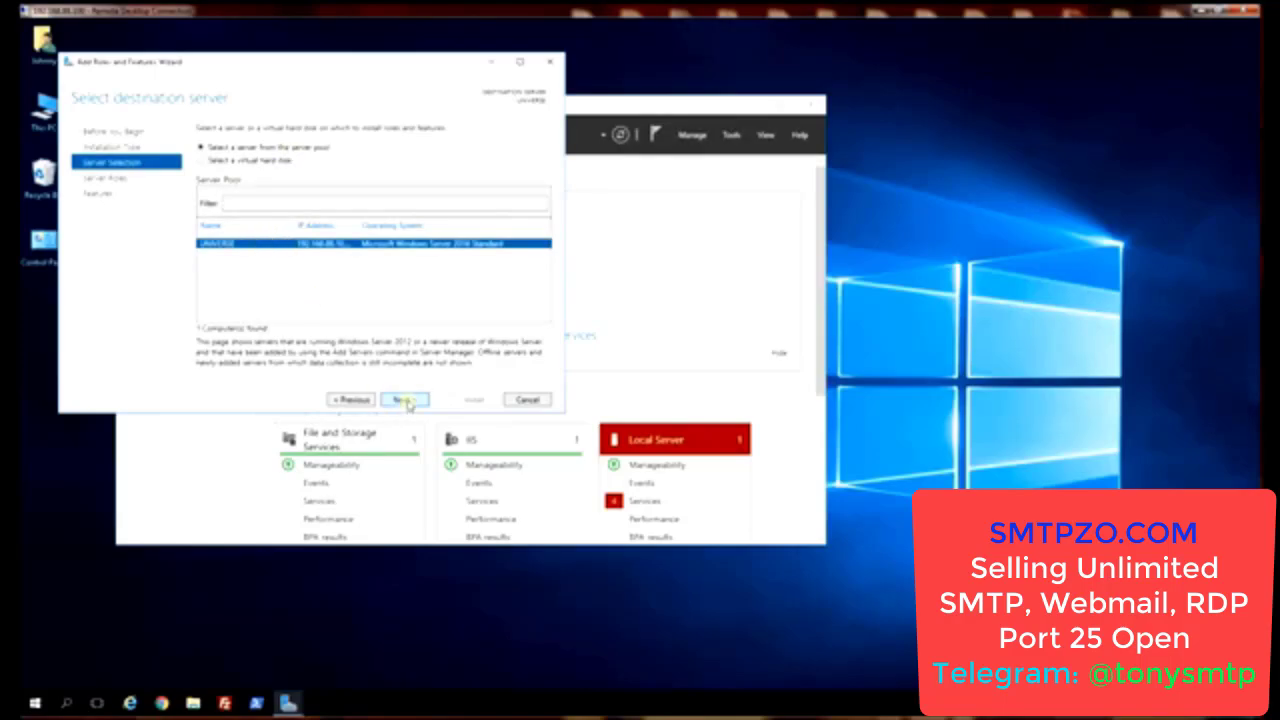
pyautogui.click(403, 400)
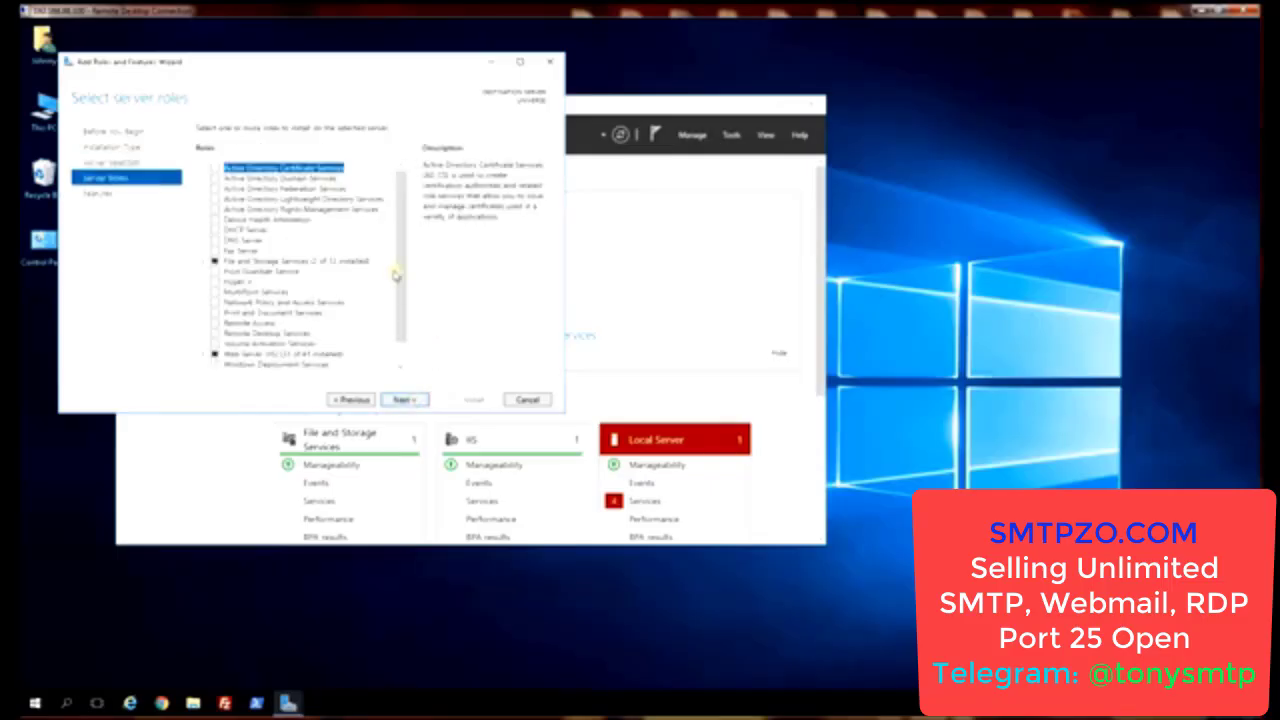
# Step: Expand the Web Server (IIS) role through Management Tools down to the IIS 6 Management Compatibility components
pyautogui.moveTo(401, 276); pyautogui.dragTo(403, 326)
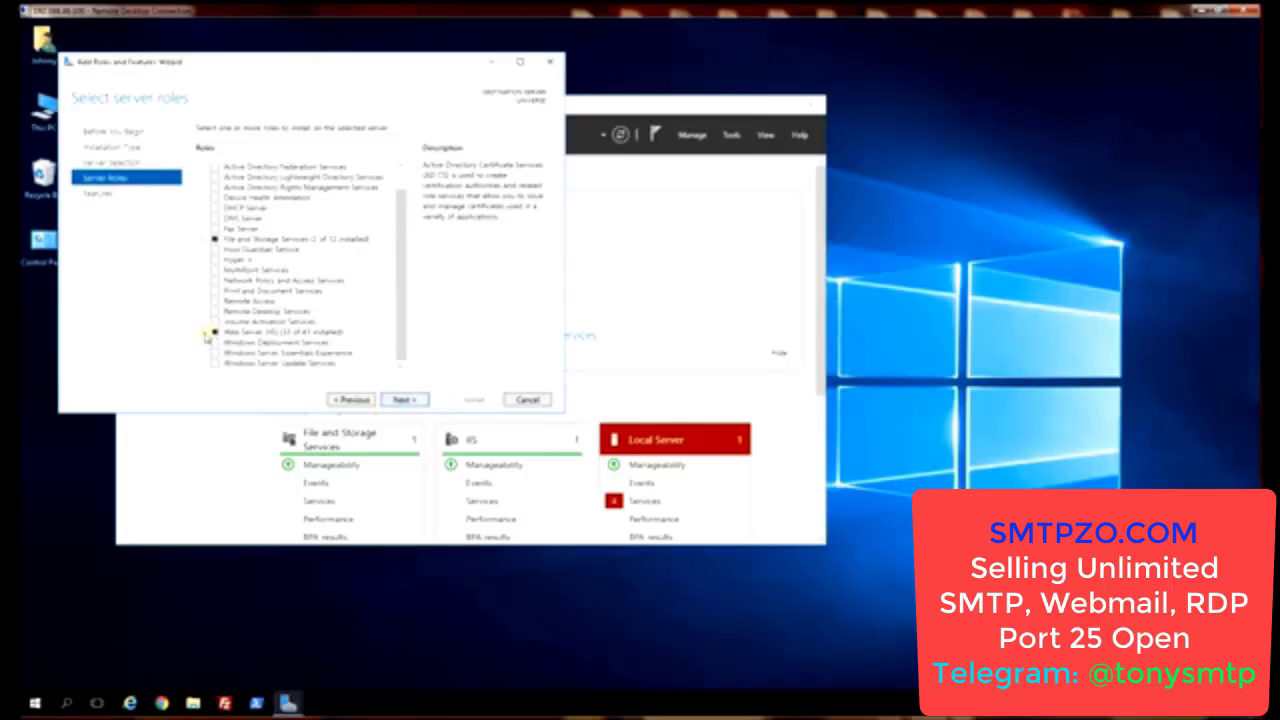
pyautogui.click(206, 333)
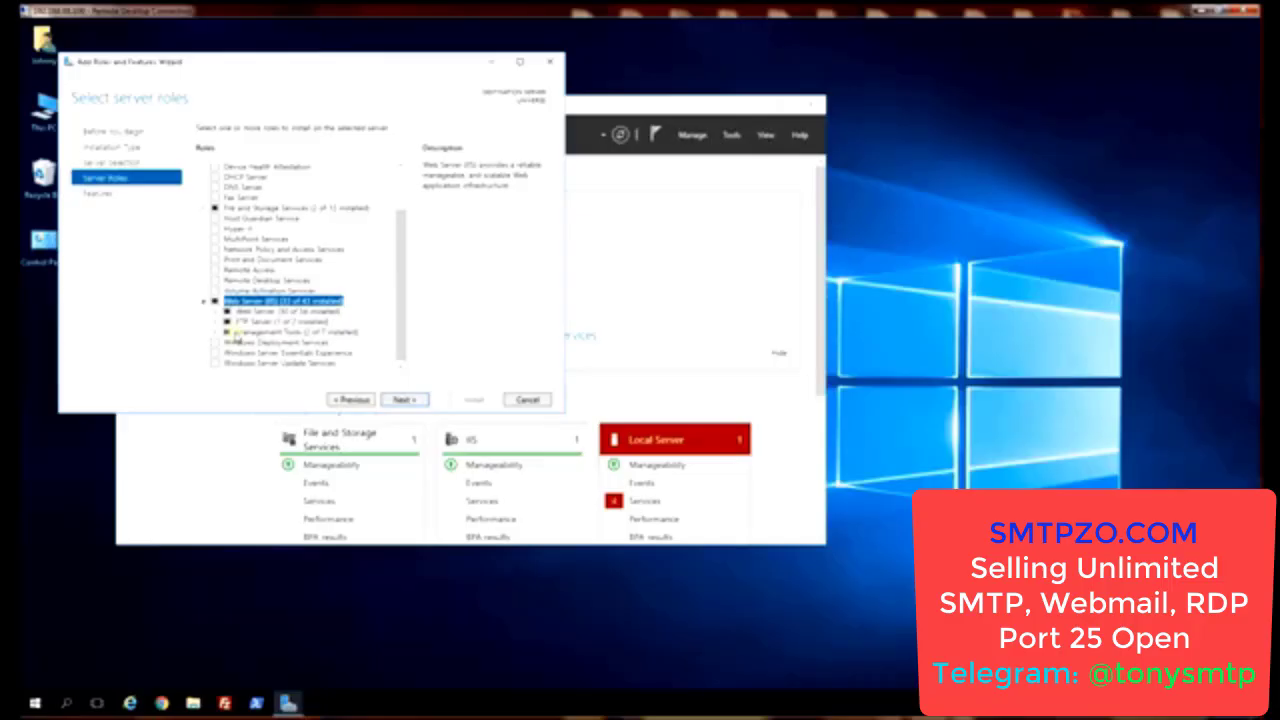
pyautogui.click(217, 333)
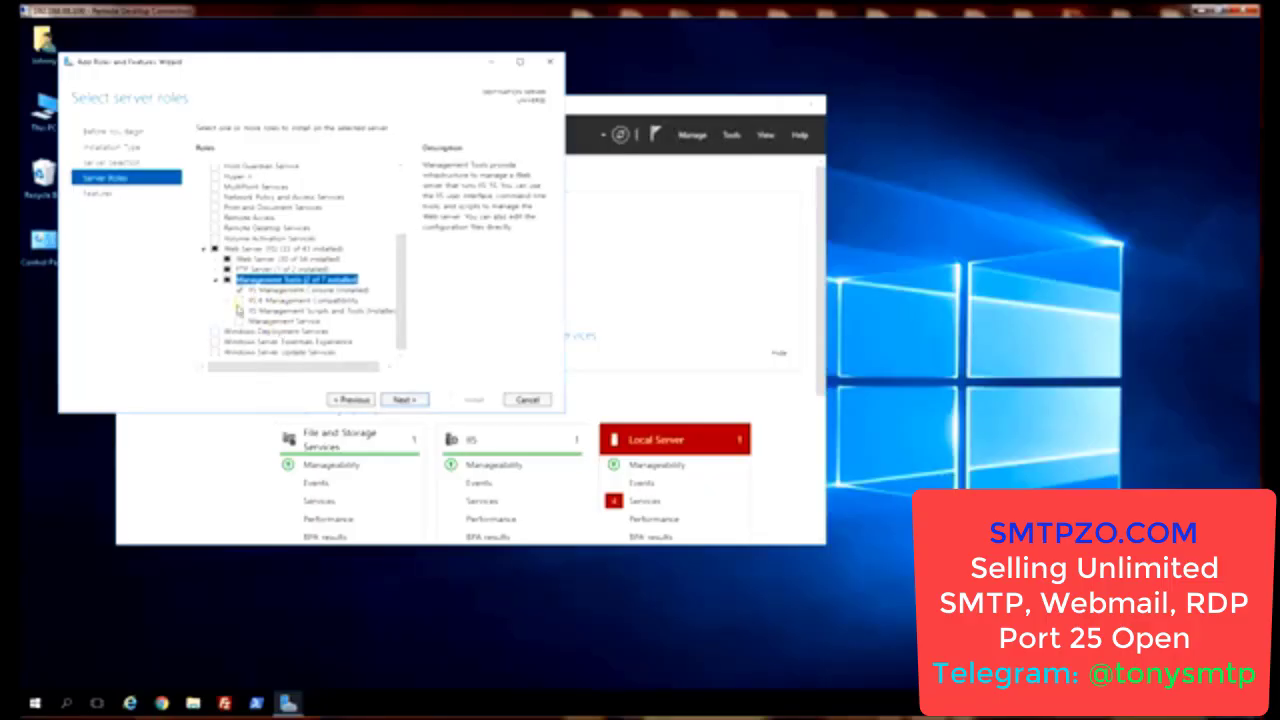
pyautogui.click(231, 302)
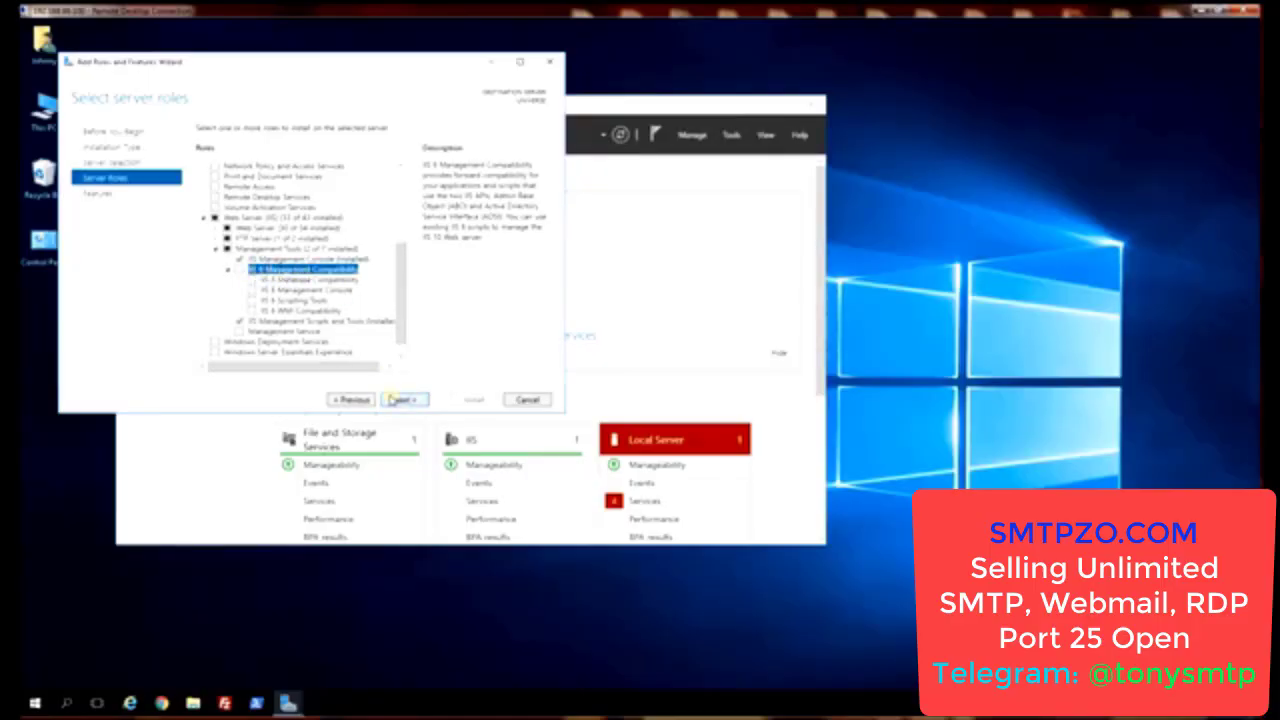
# Step: Select the SMTP Server feature and add its required features, including the management tools
pyautogui.click(401, 400)
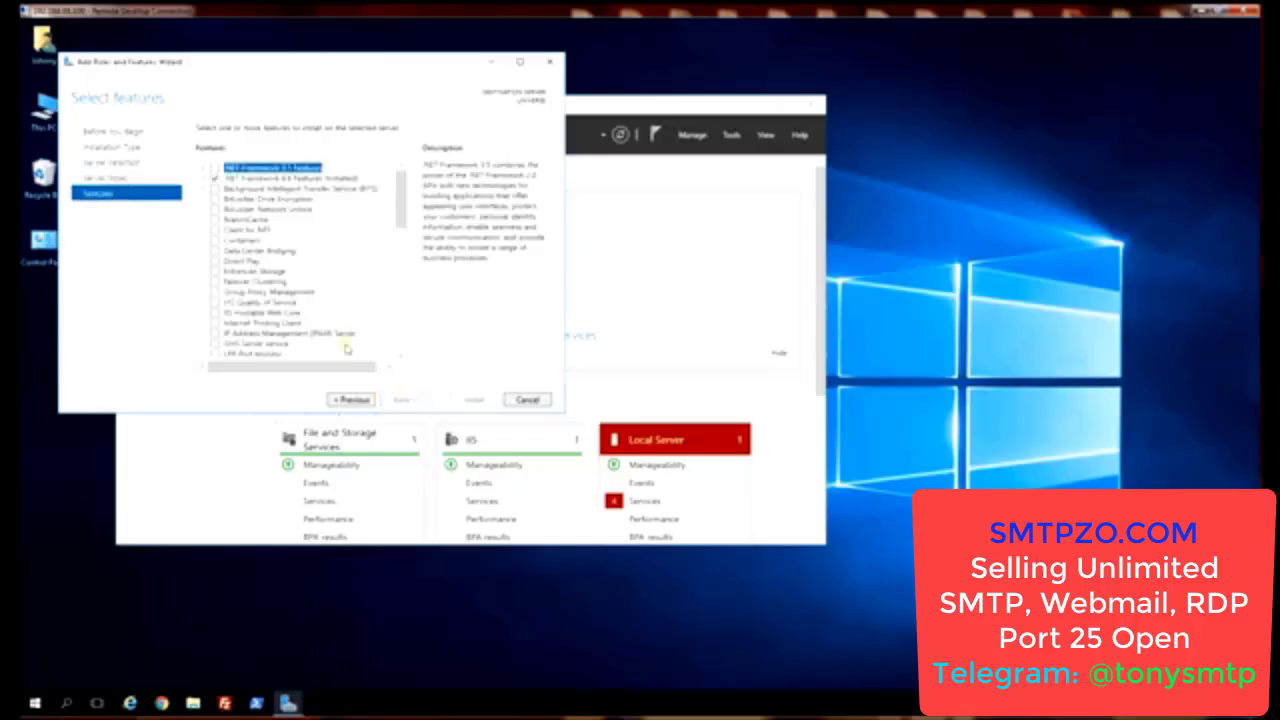
pyautogui.scroll(-3, 403, 275)
pyautogui.scroll(-4, 403, 275)
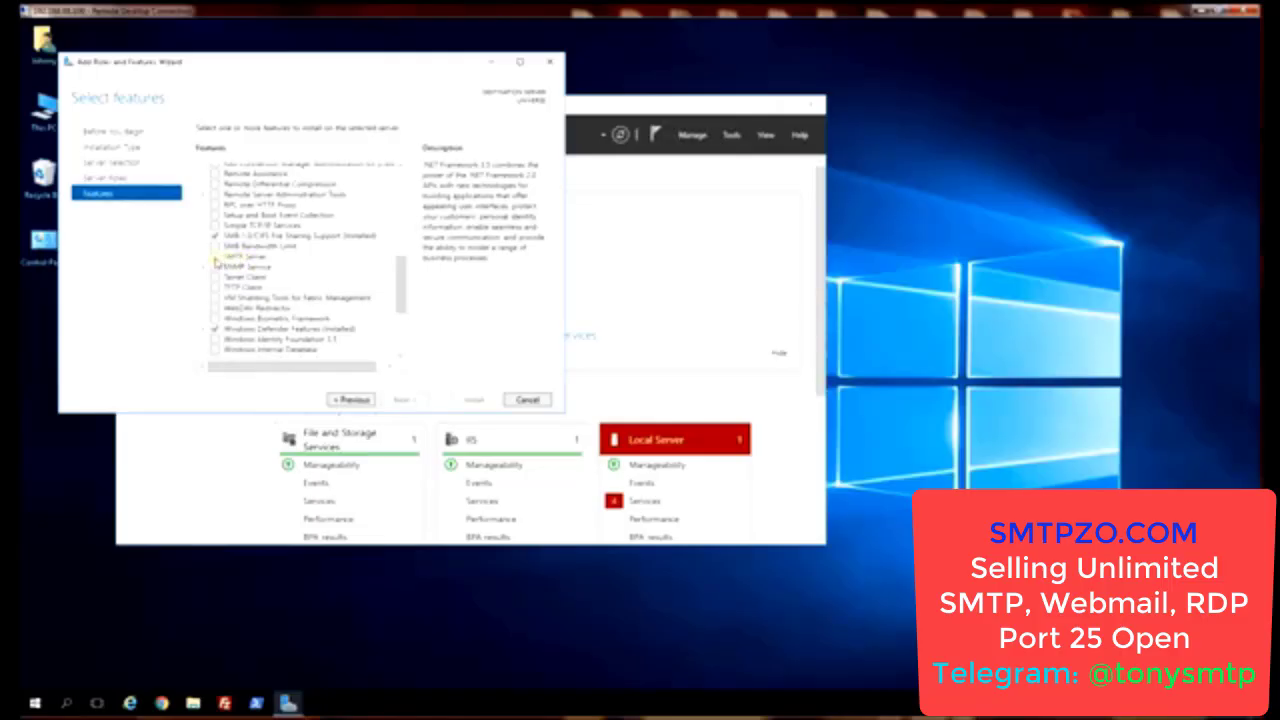
pyautogui.click(214, 257)
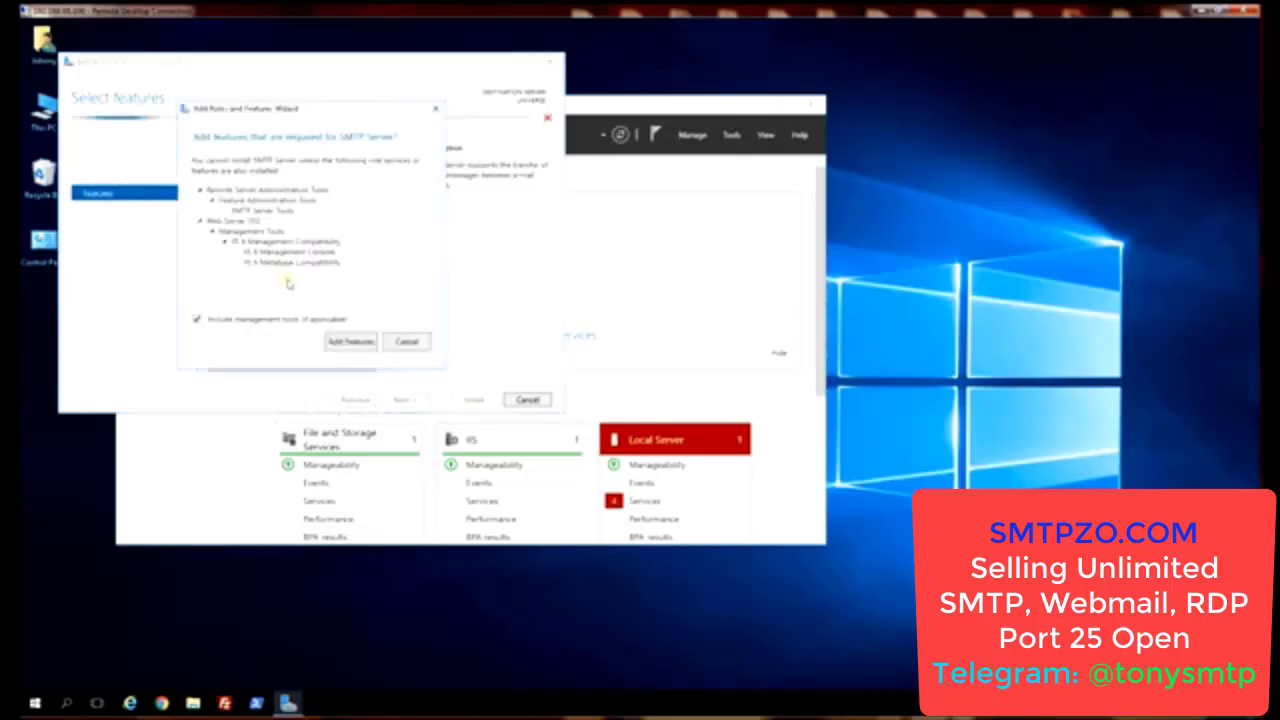
pyautogui.click(350, 343)
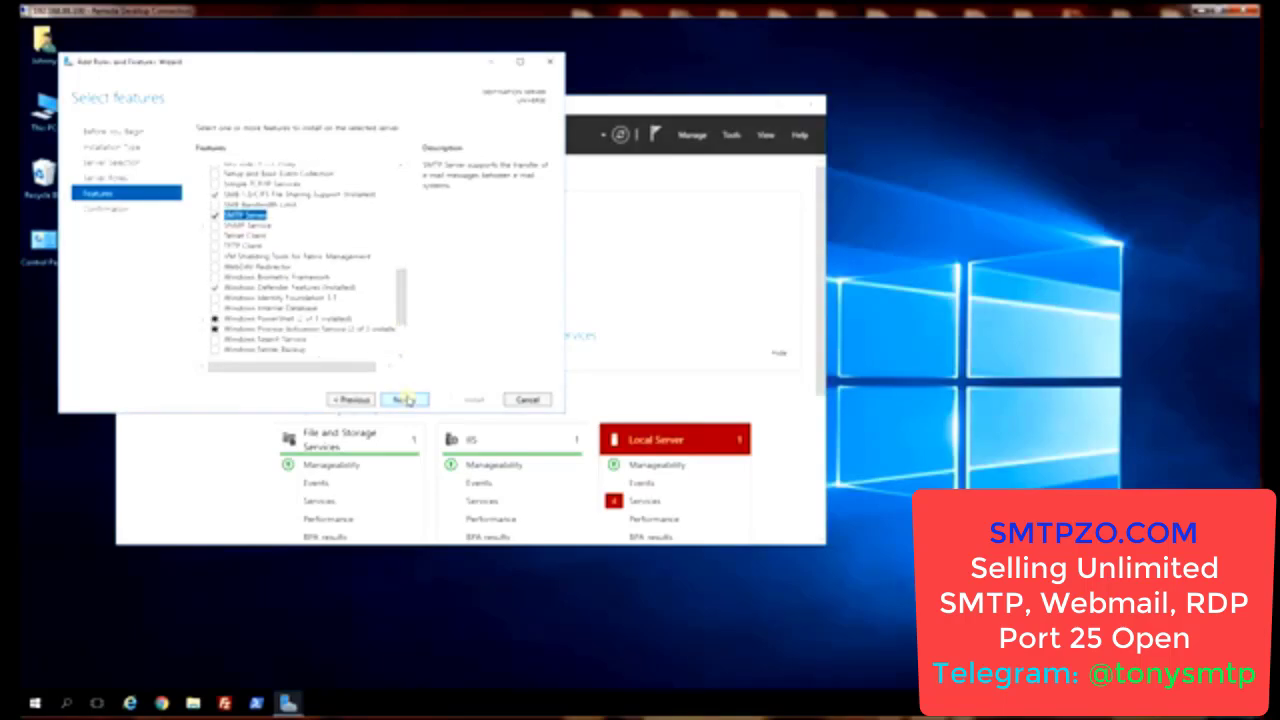
# Step: Return to the server roles and add IIS 6 Scripting Tools together with its required features
pyautogui.click(352, 400)
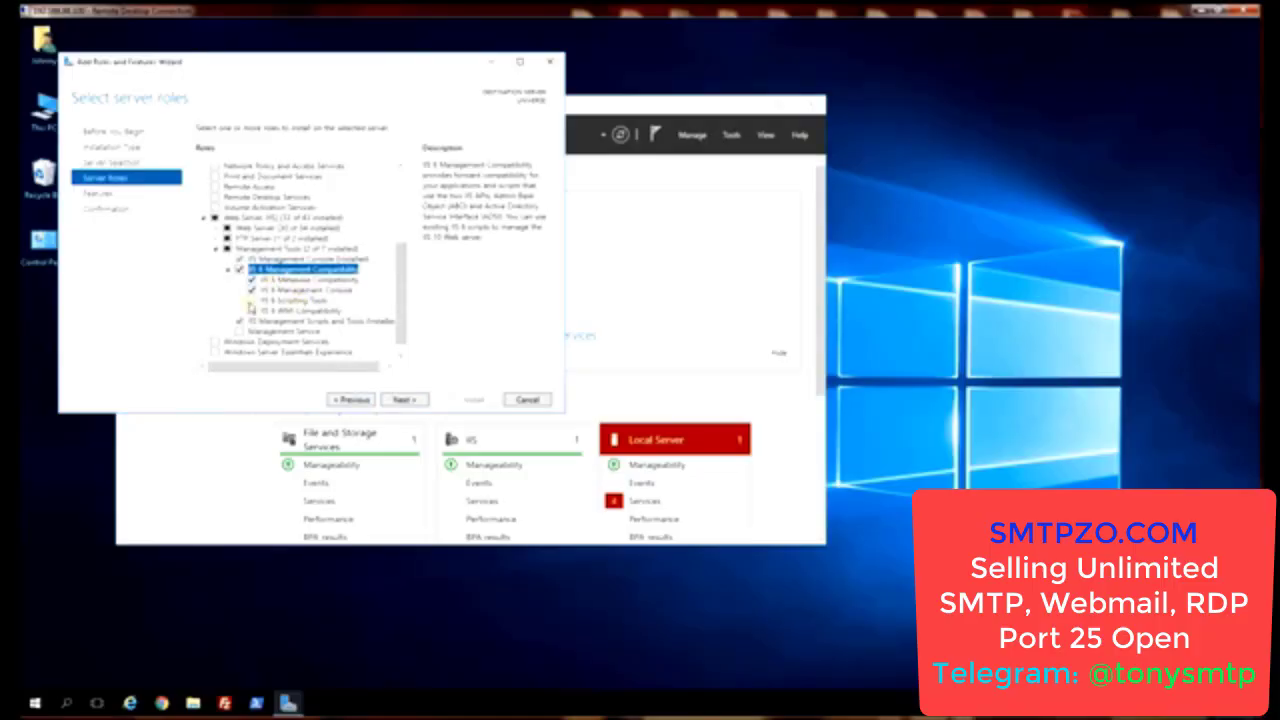
pyautogui.click(250, 301)
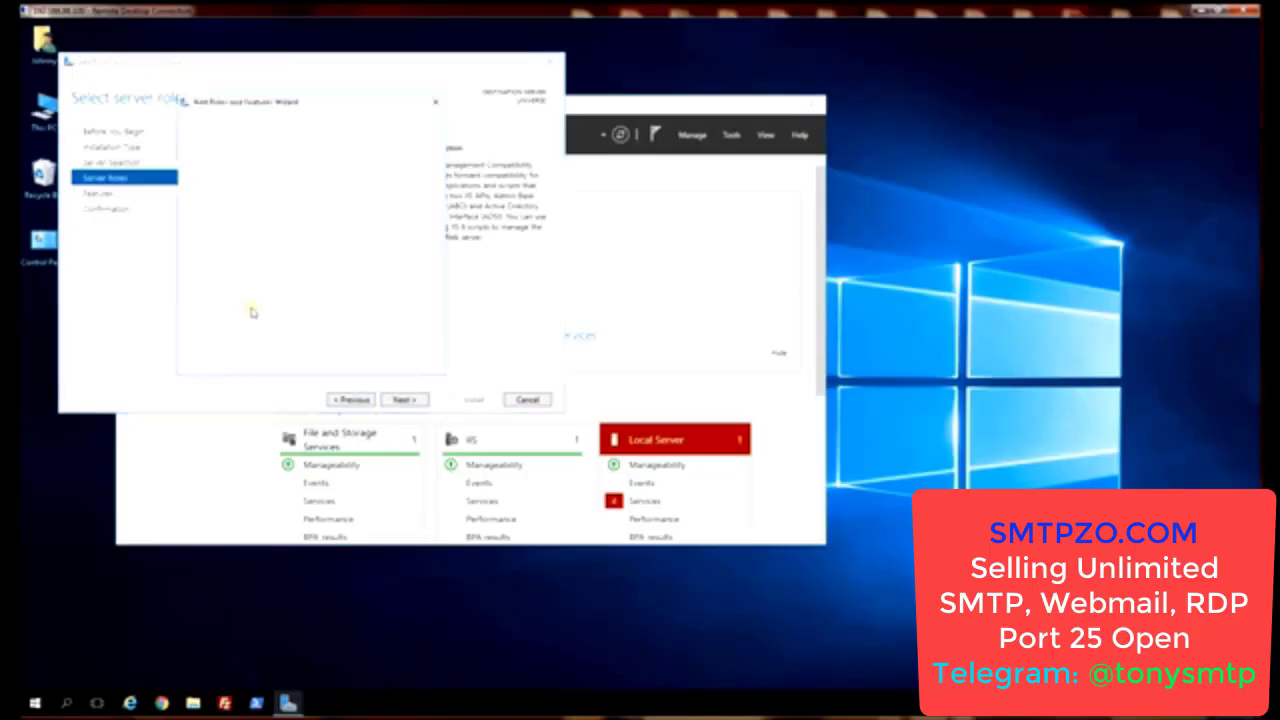
pyautogui.click(348, 346)
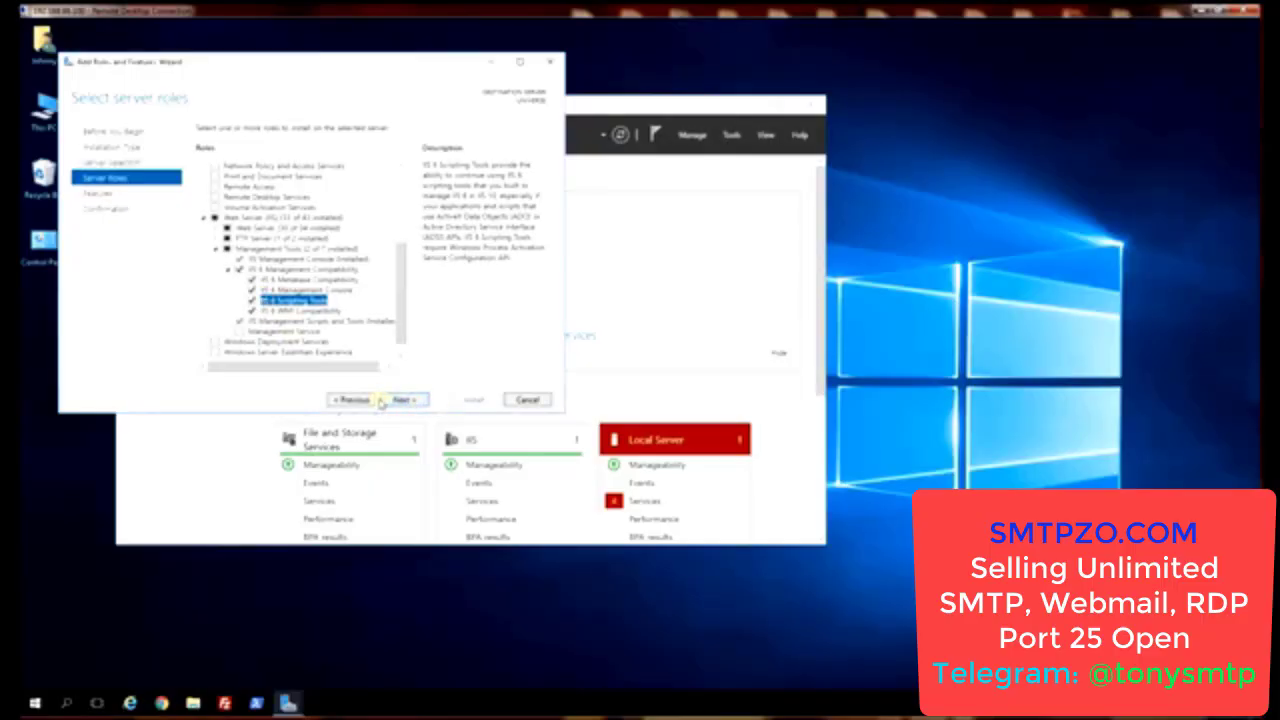
pyautogui.scroll(5, 400, 316)
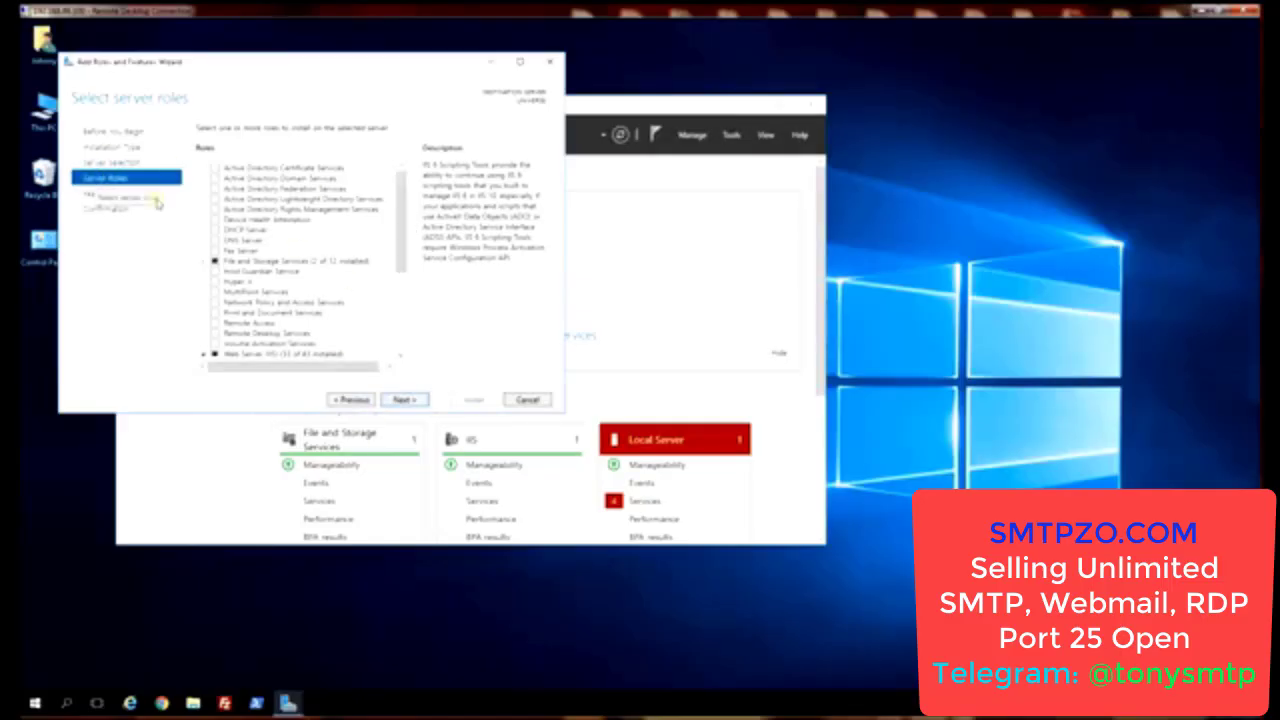
pyautogui.scroll(-5, 399, 245)
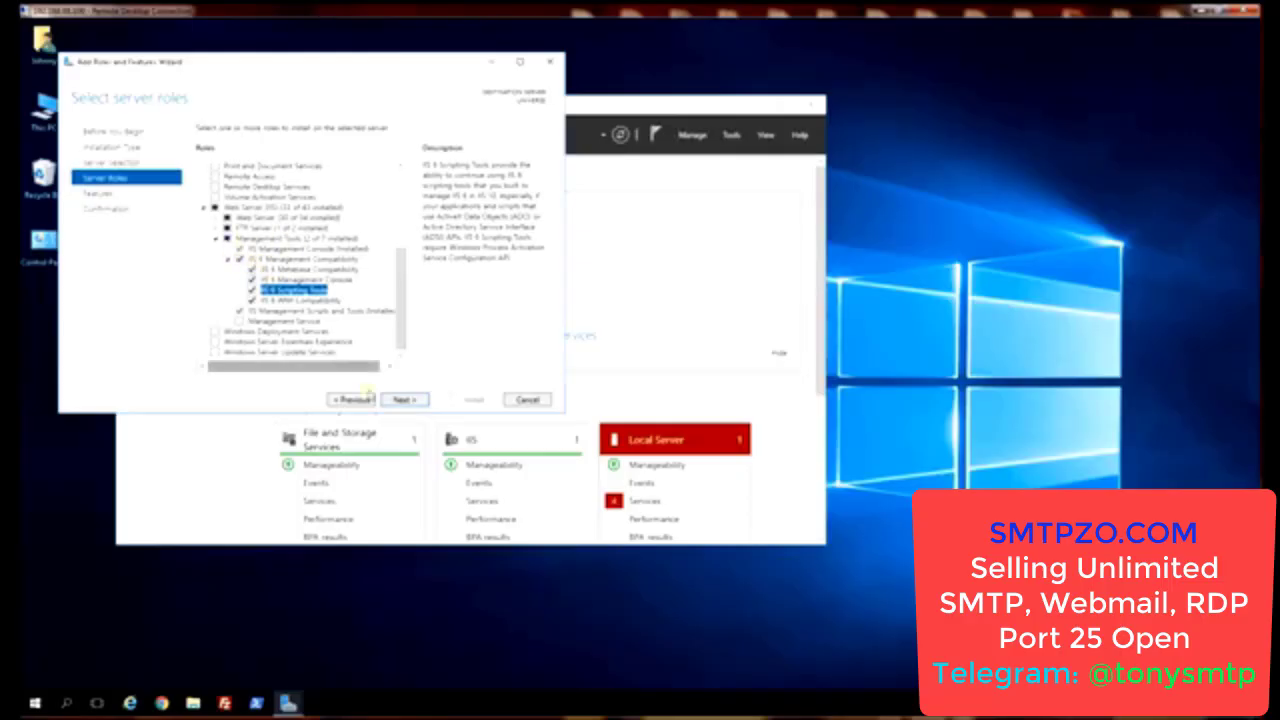
# Step: Proceed through the features with SMTP Server selected and install the chosen roles and features
pyautogui.click(402, 400)
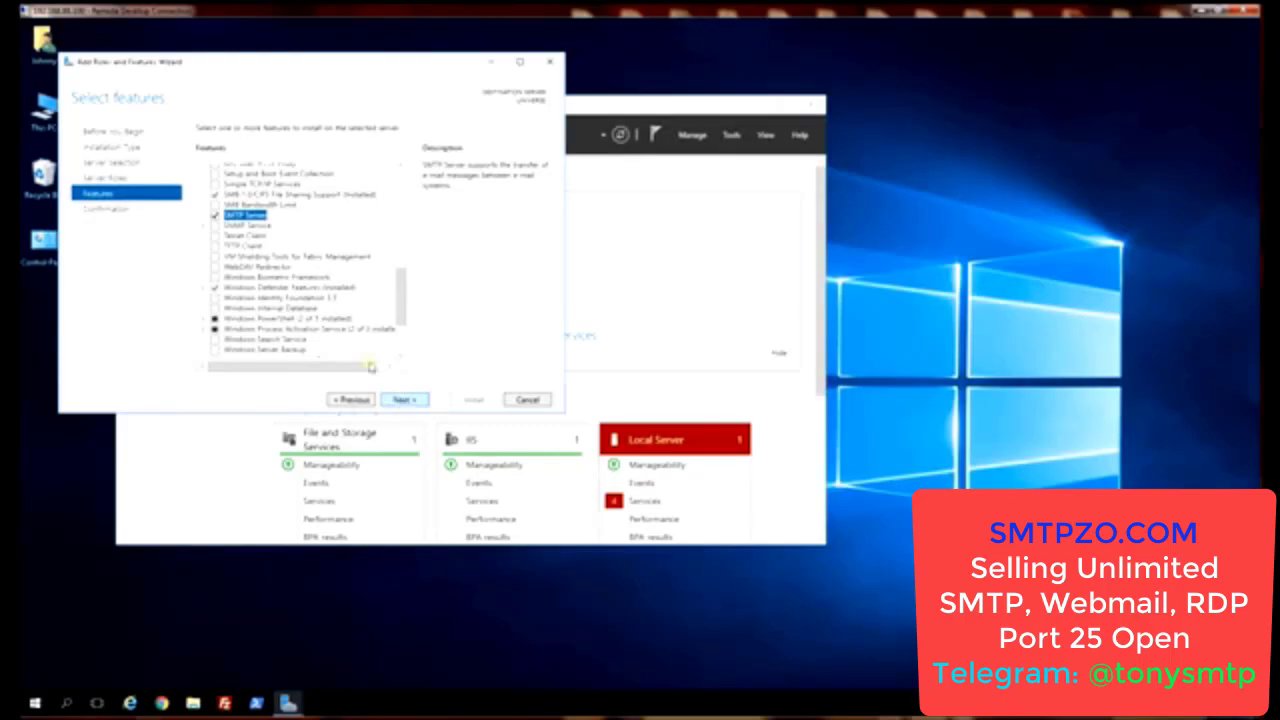
pyautogui.click(215, 215)
pyautogui.moveTo(400, 290); pyautogui.dragTo(400, 262)
pyautogui.click(403, 399)
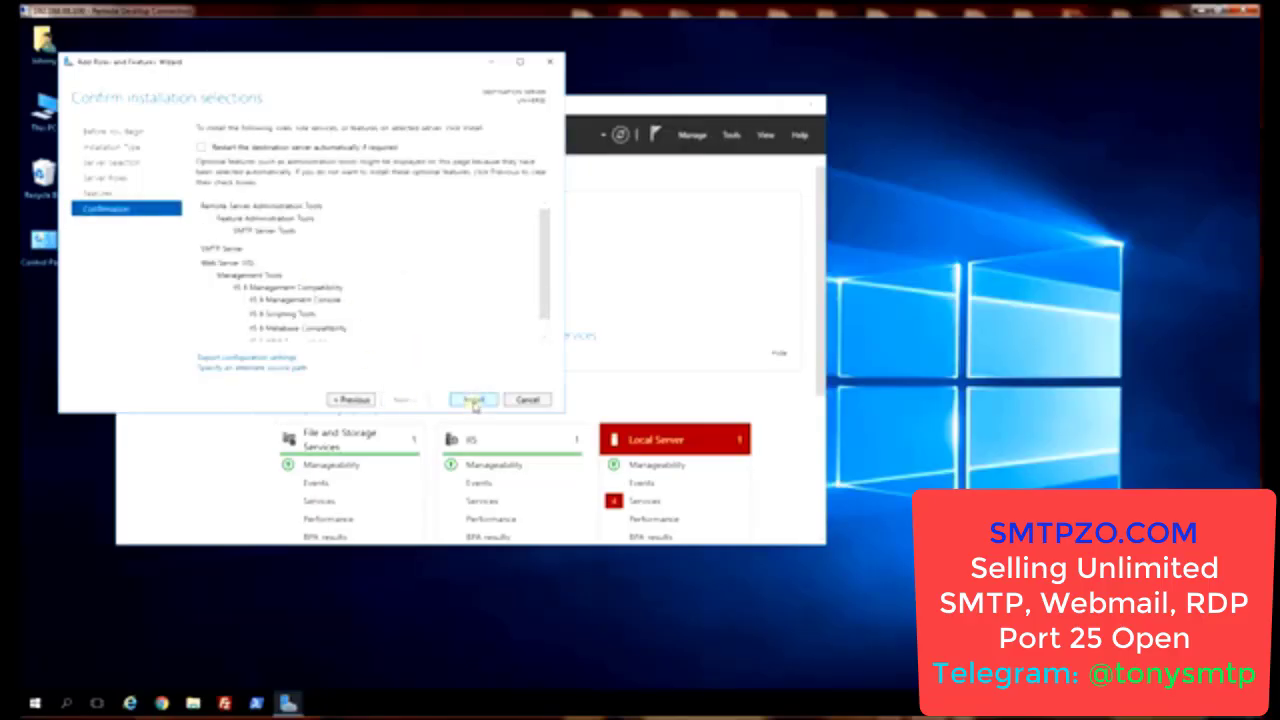
pyautogui.click(474, 400)
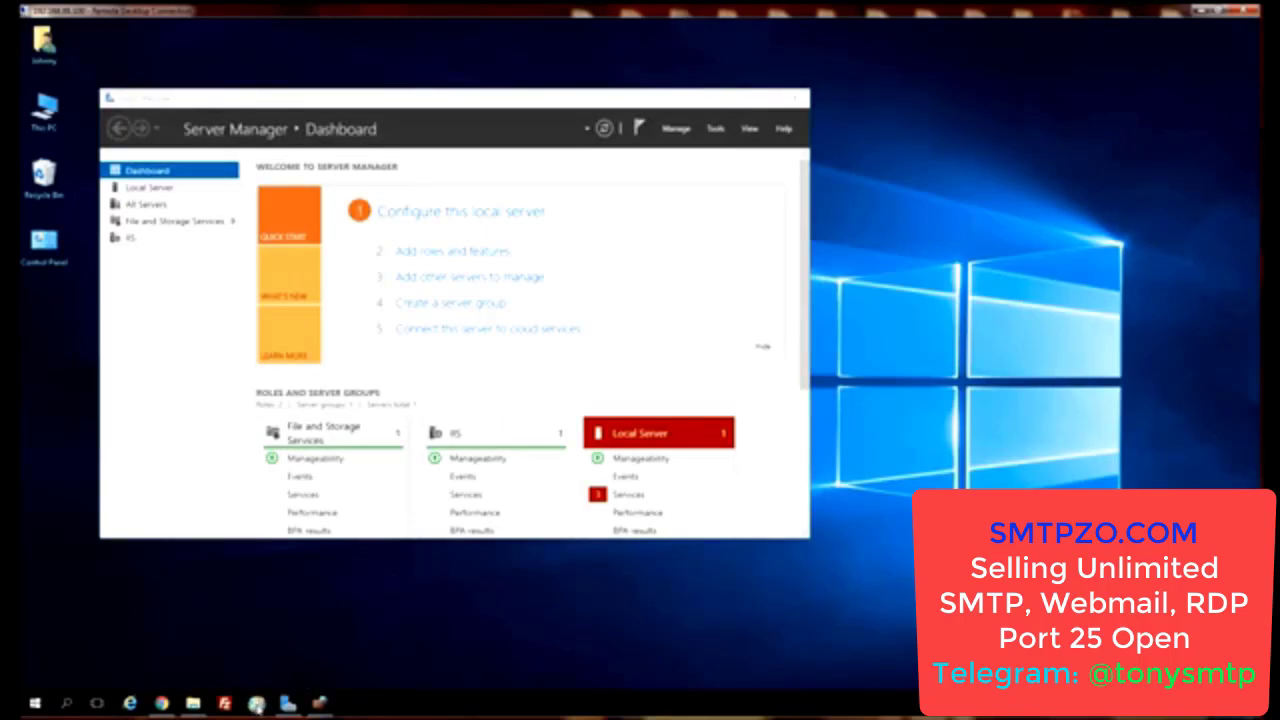
# Step: Open Windows PowerShell as administrator, allow it to make changes, and restart the internet services with iisreset
pyautogui.rightClick(256, 703)
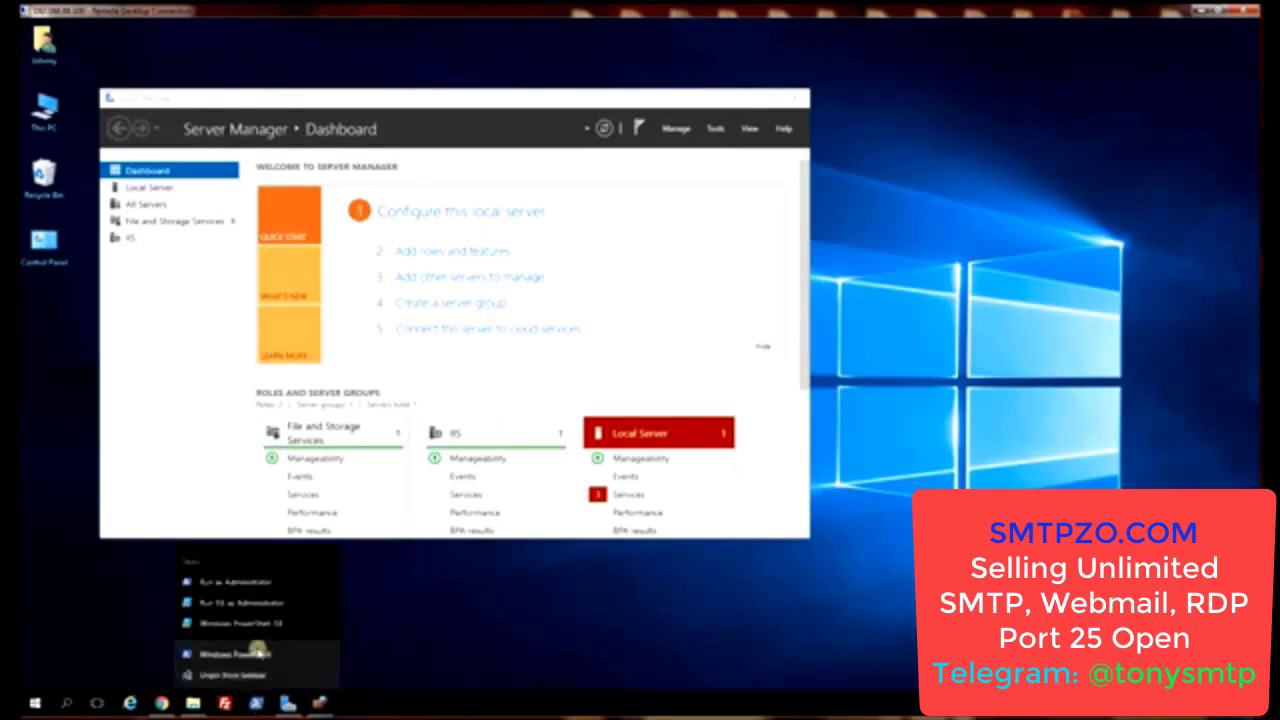
pyautogui.click(256, 580)
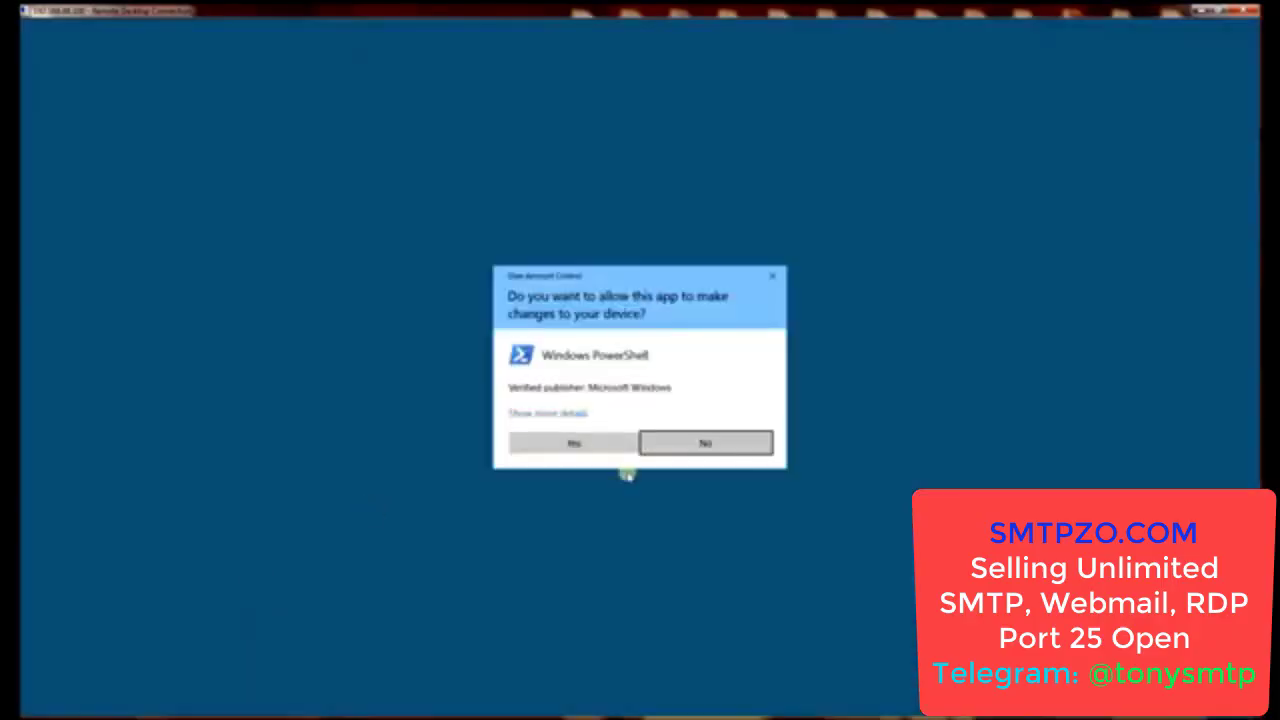
pyautogui.click(588, 444)
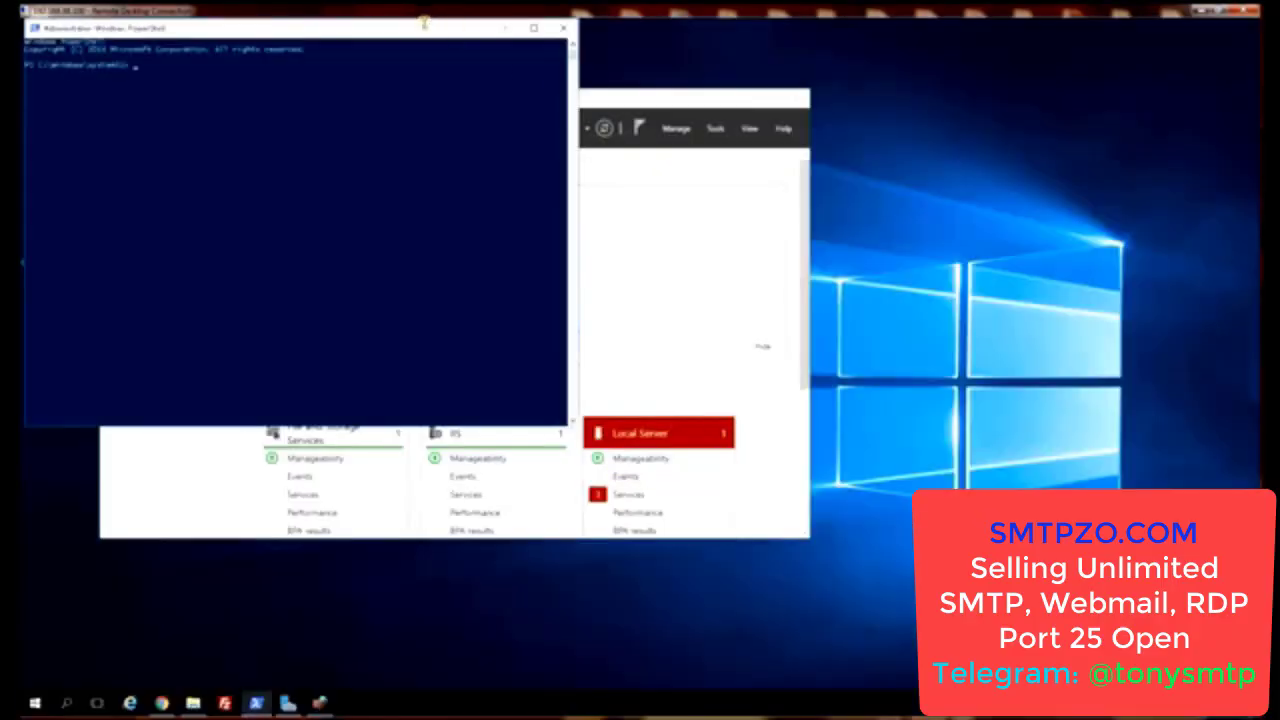
pyautogui.moveTo(436, 30); pyautogui.dragTo(970, 225)
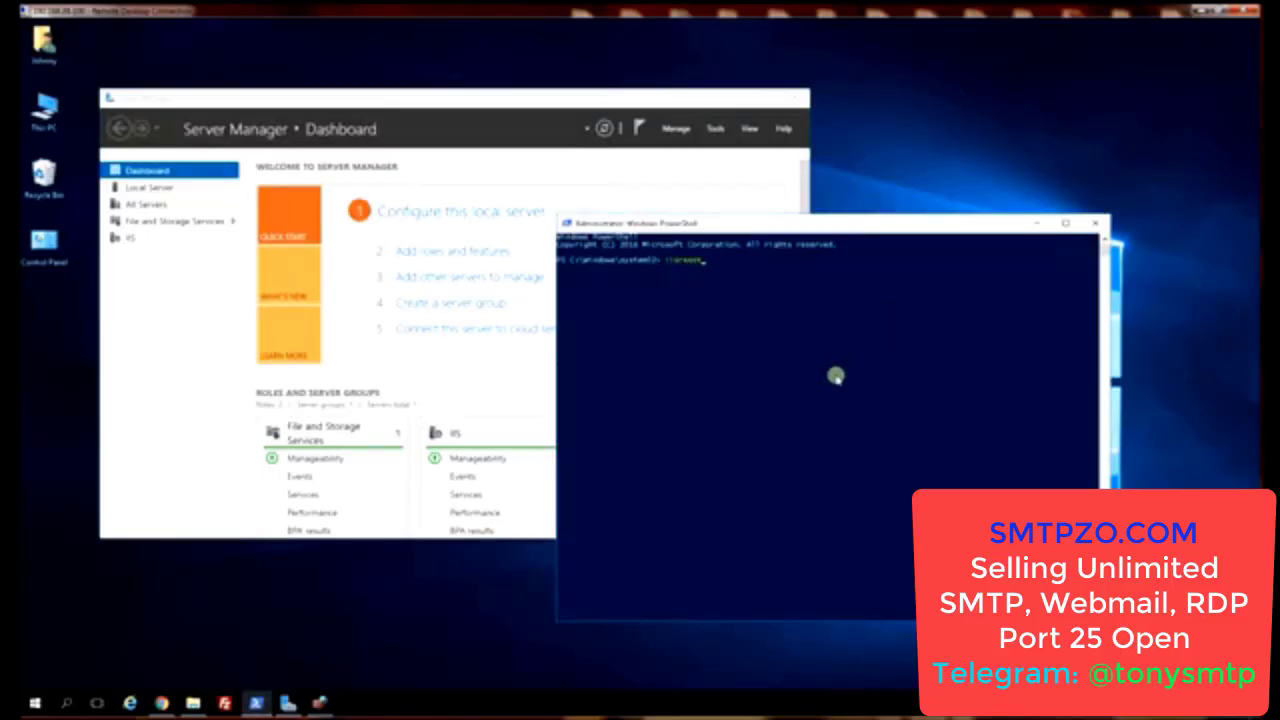
pyautogui.write('iisreset')
pyautogui.press('Return')
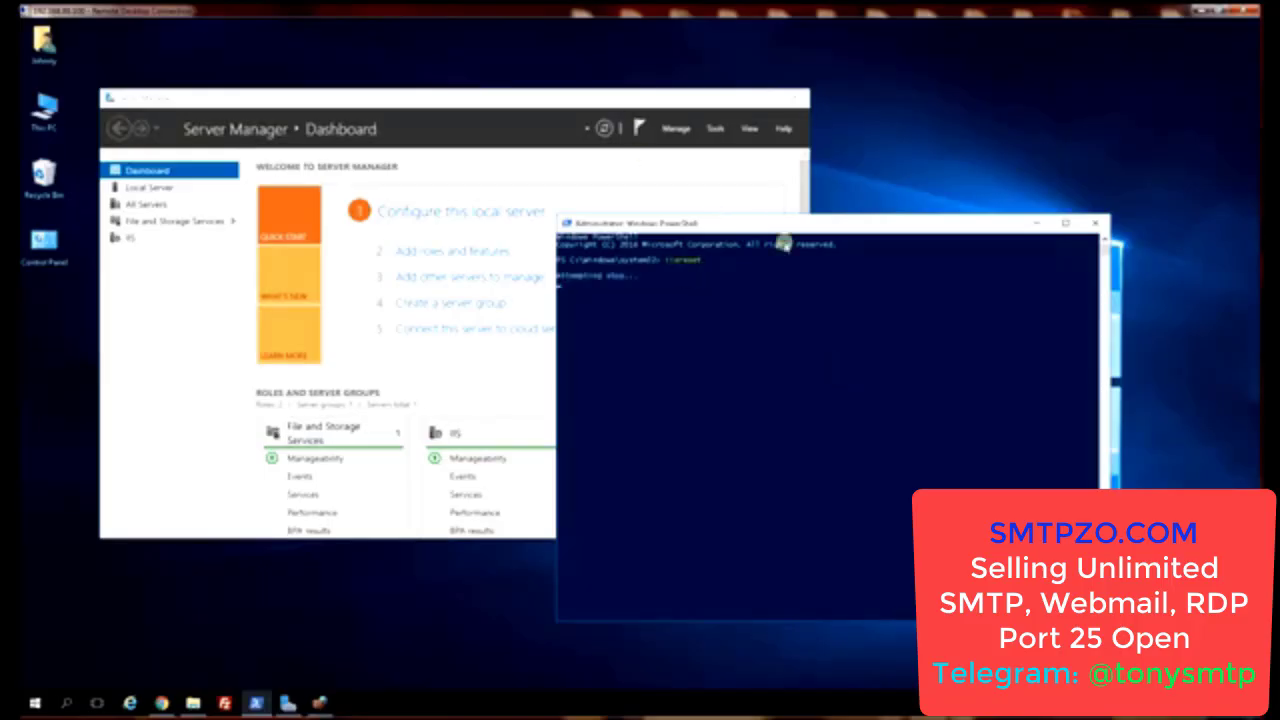
pyautogui.moveTo(780, 226); pyautogui.dragTo(884, 252)
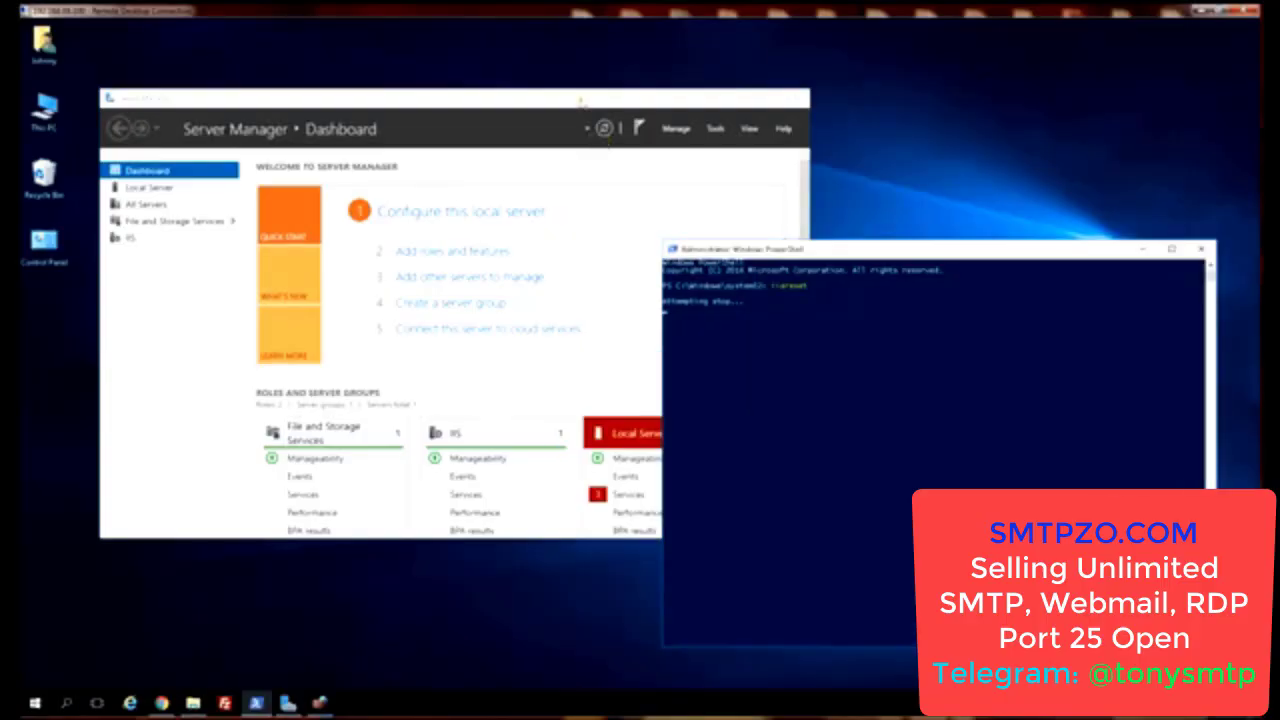
pyautogui.moveTo(582, 102); pyautogui.dragTo(562, 78)
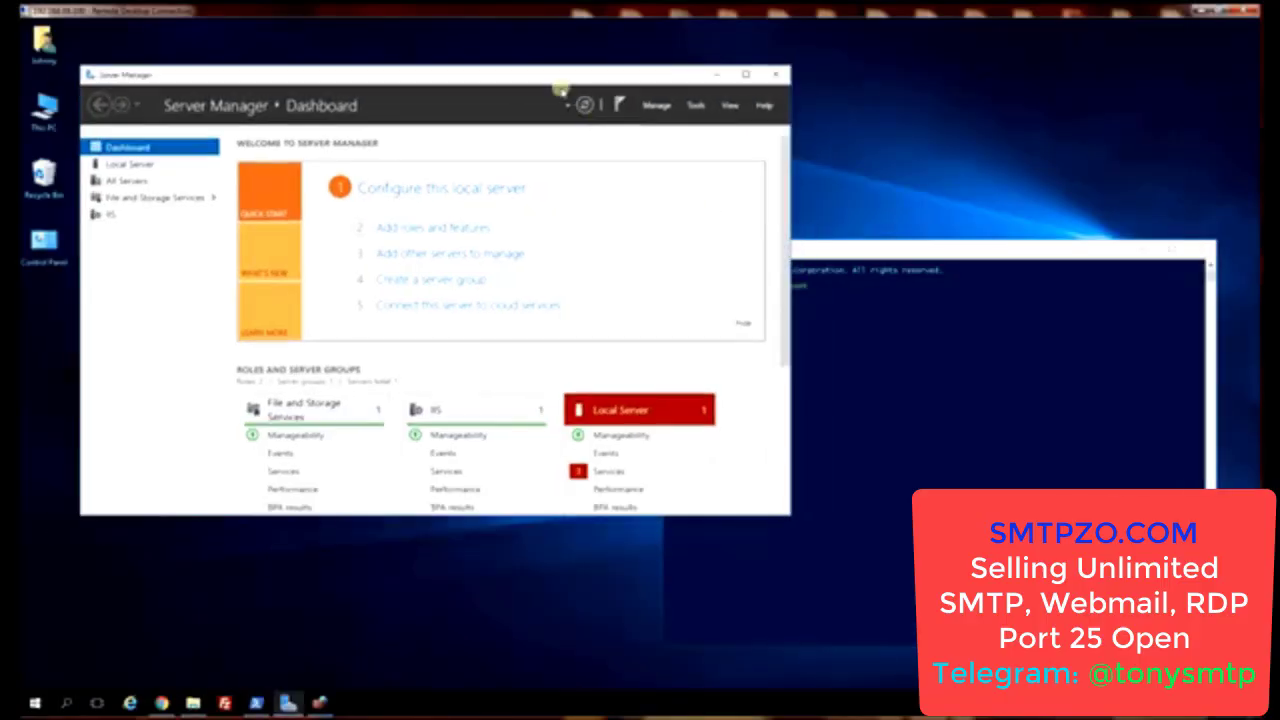
pyautogui.click(853, 249)
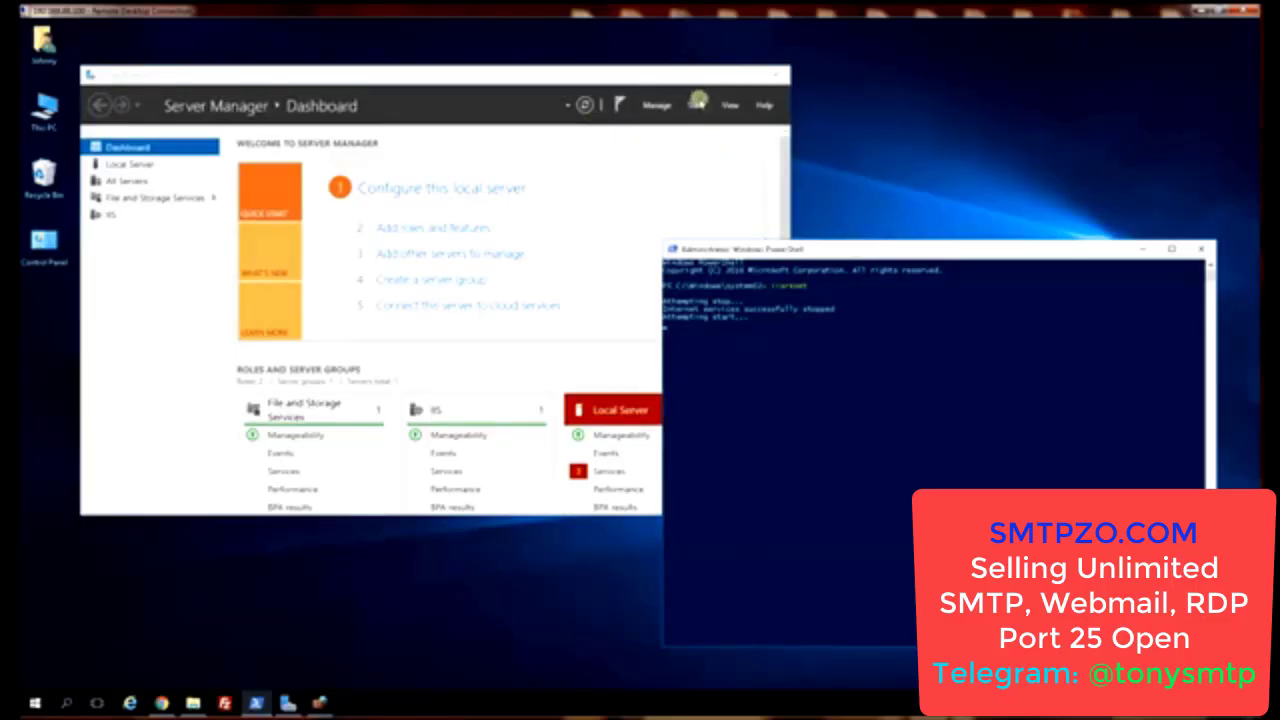
# Step: Open Internet Information Services (IIS) 6.0 Manager from Server Manager and expand the local computer to show its SMTP virtual server
pyautogui.click(697, 101)
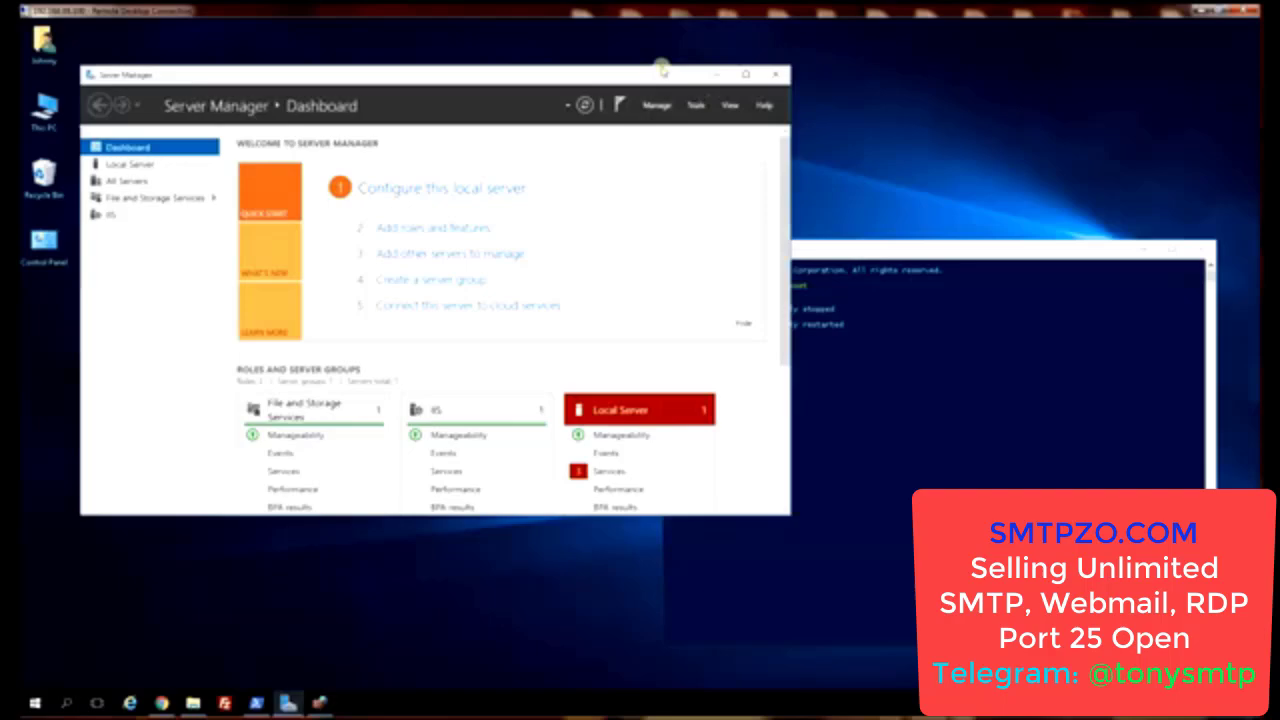
pyautogui.click(697, 105)
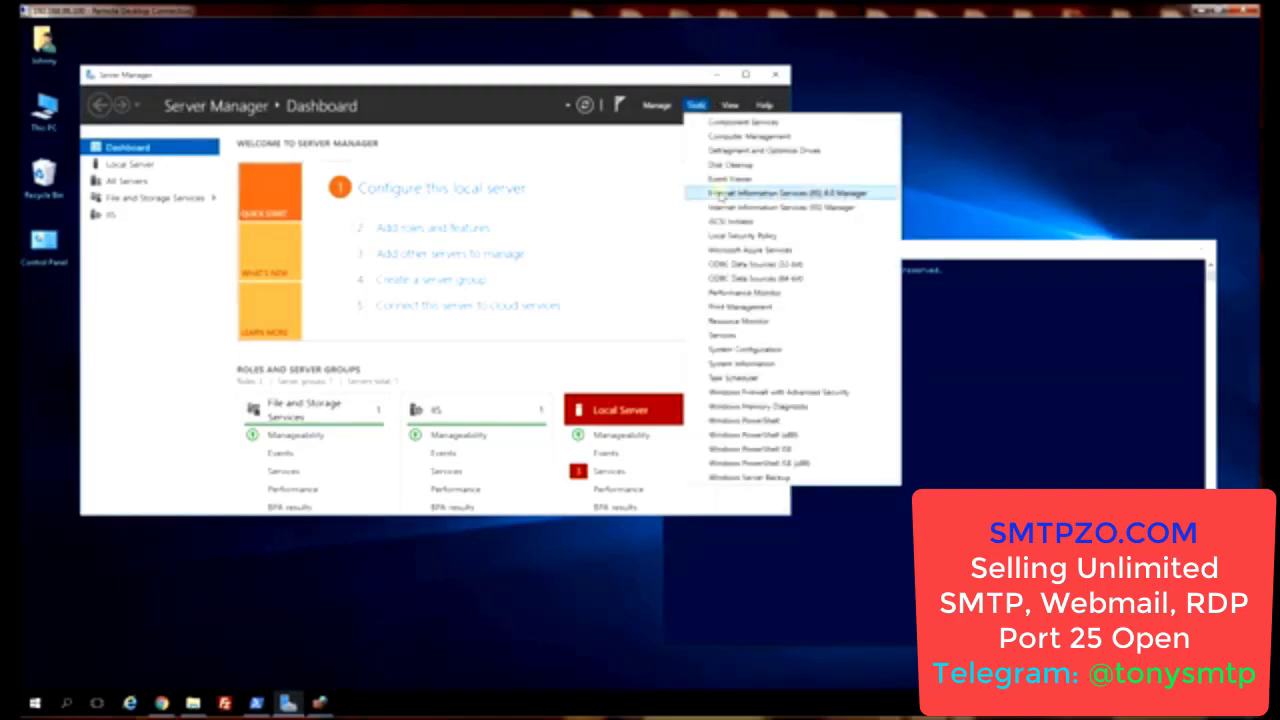
pyautogui.click(828, 194)
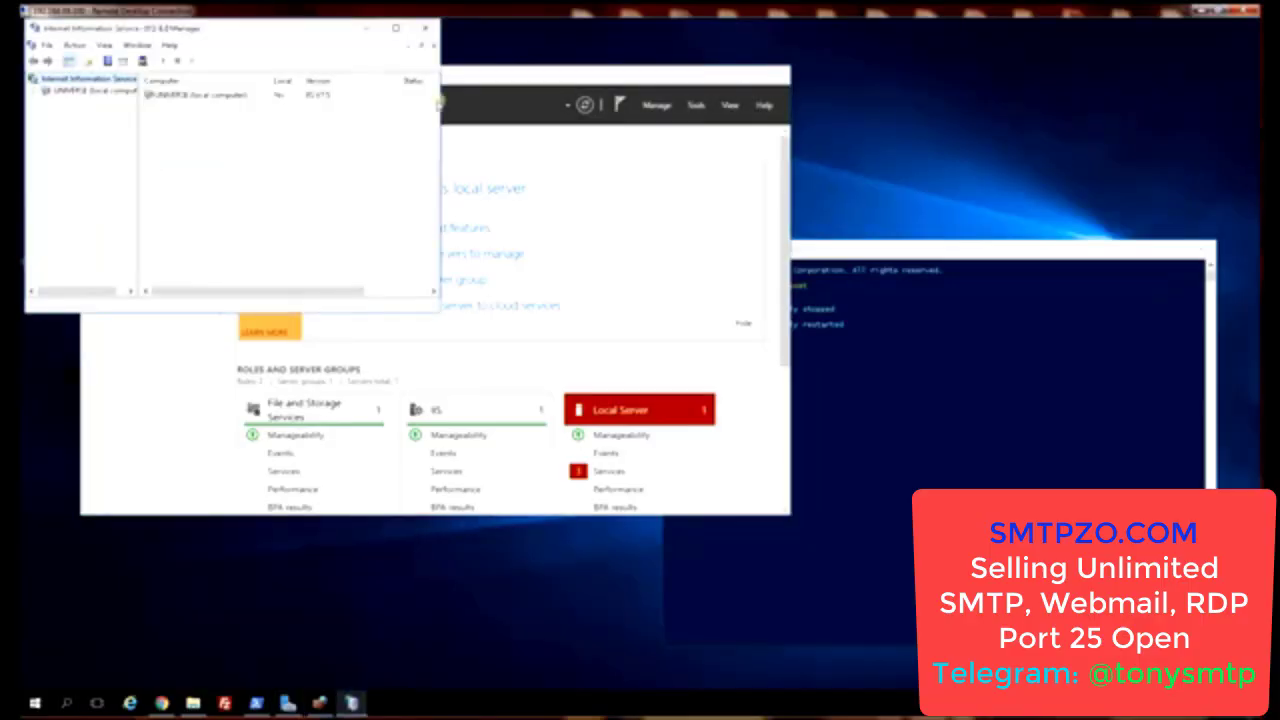
pyautogui.moveTo(282, 30); pyautogui.dragTo(712, 130)
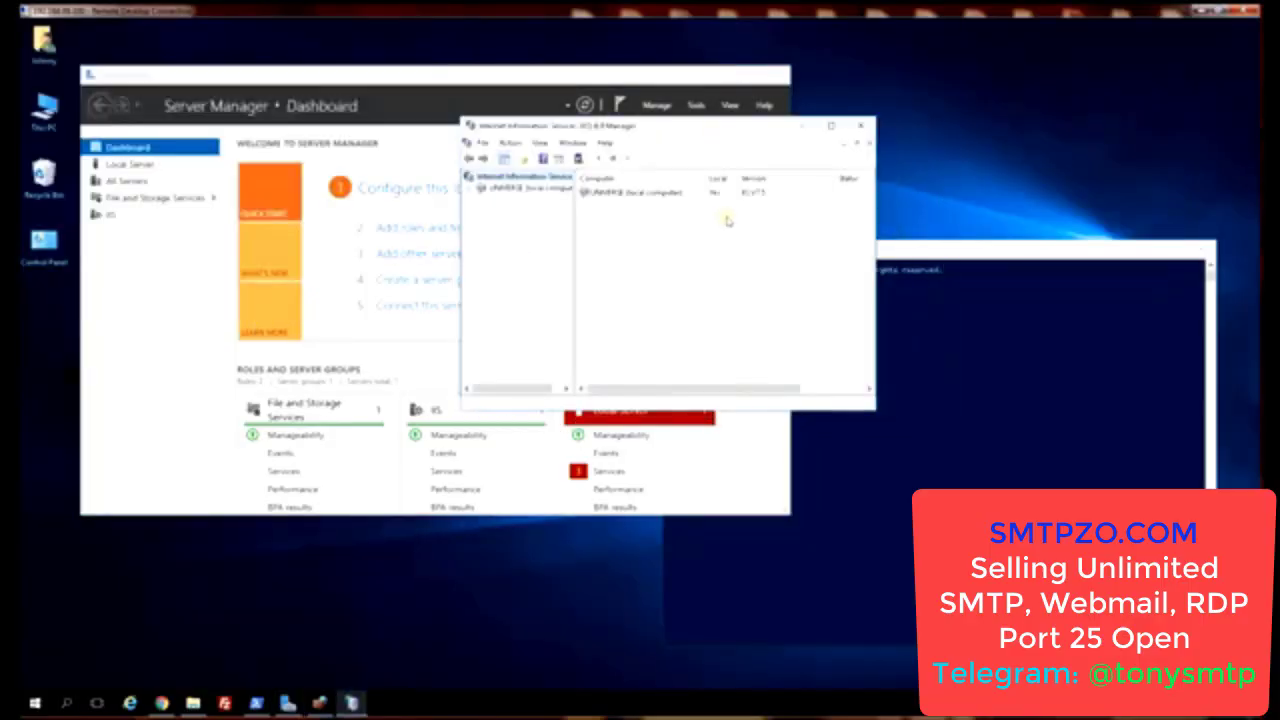
pyautogui.click(514, 188)
pyautogui.click(474, 188)
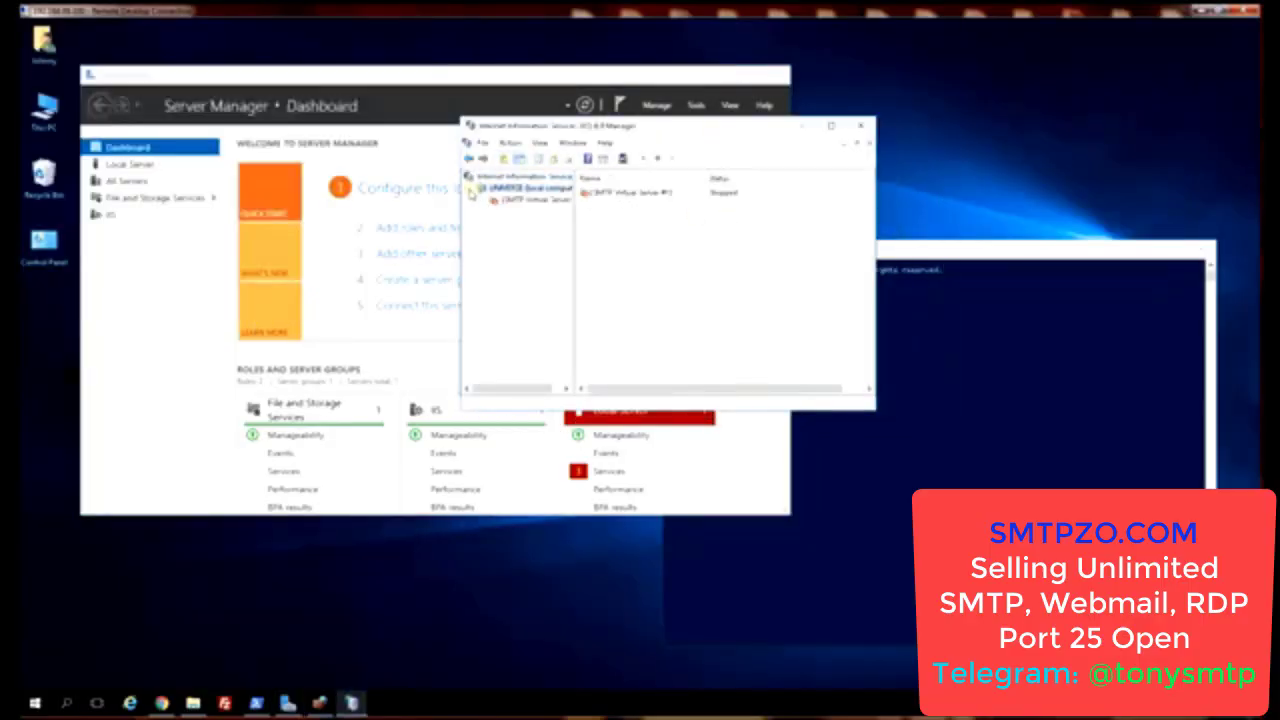
# Step: Start the SMTP virtual server and open the advanced delivery settings in its properties
pyautogui.click(515, 203)
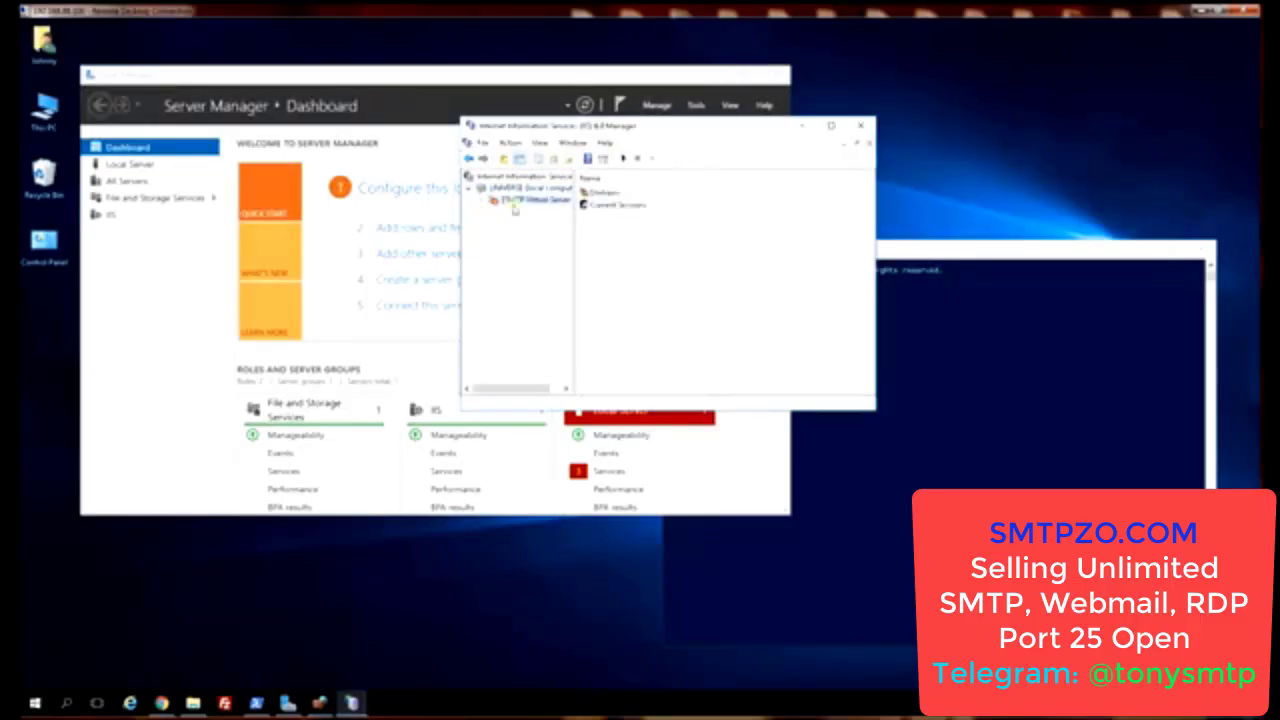
pyautogui.click(518, 201)
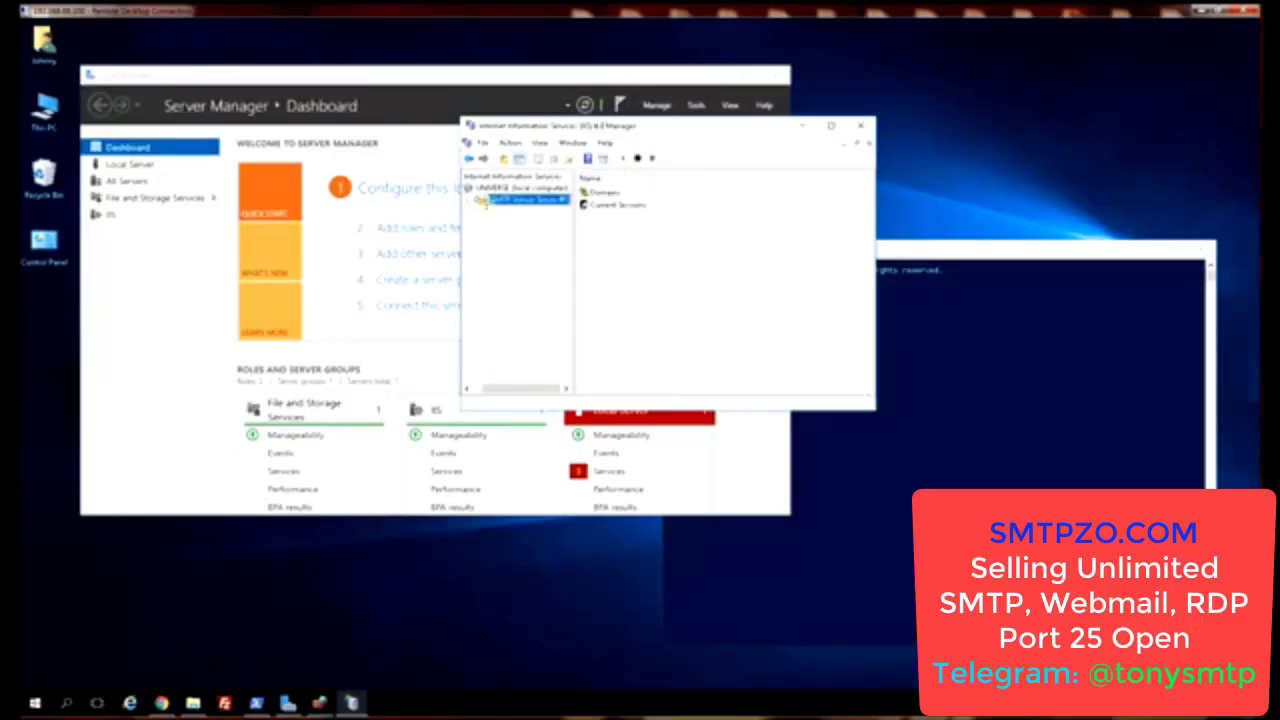
pyautogui.rightClick(503, 204)
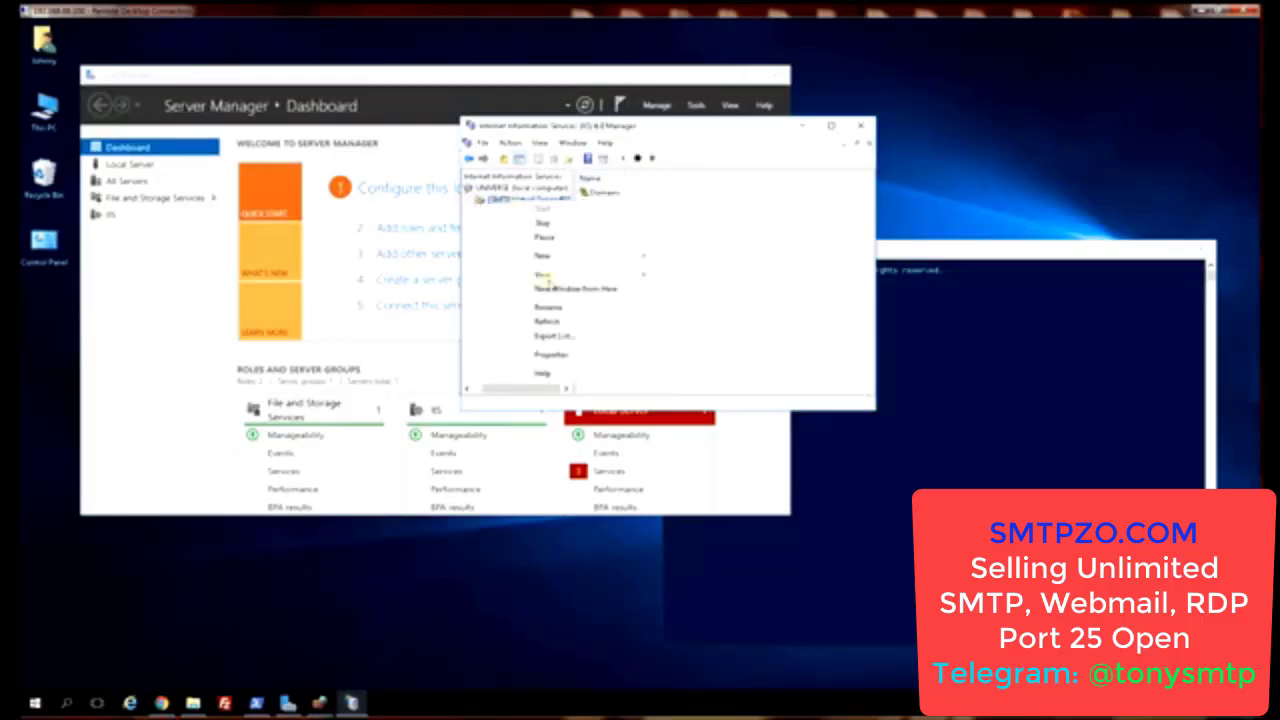
pyautogui.click(575, 357)
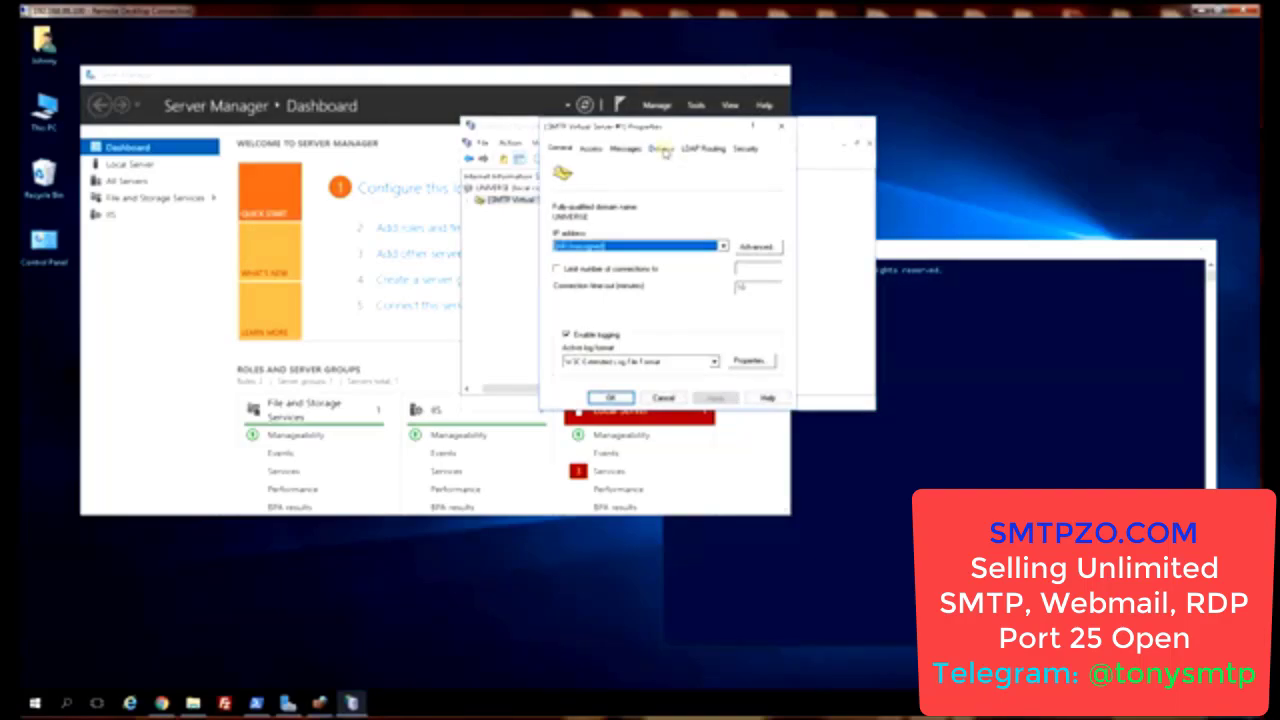
pyautogui.click(663, 150)
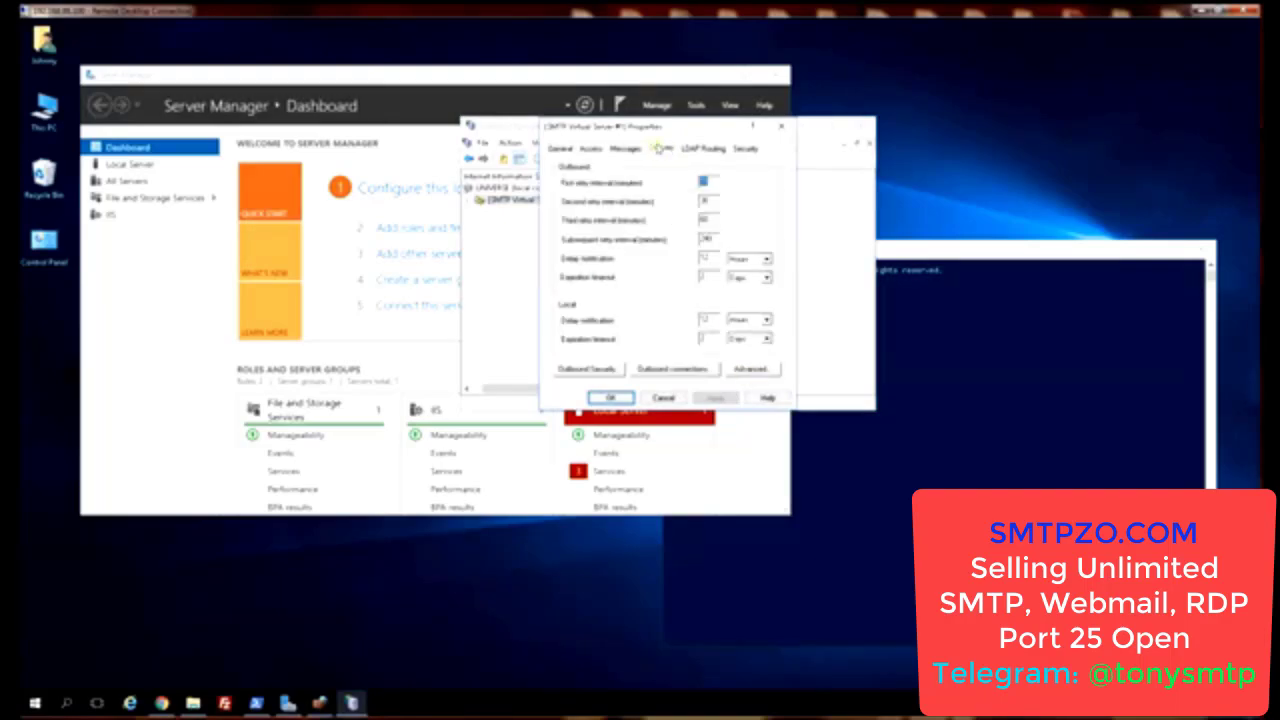
pyautogui.click(752, 370)
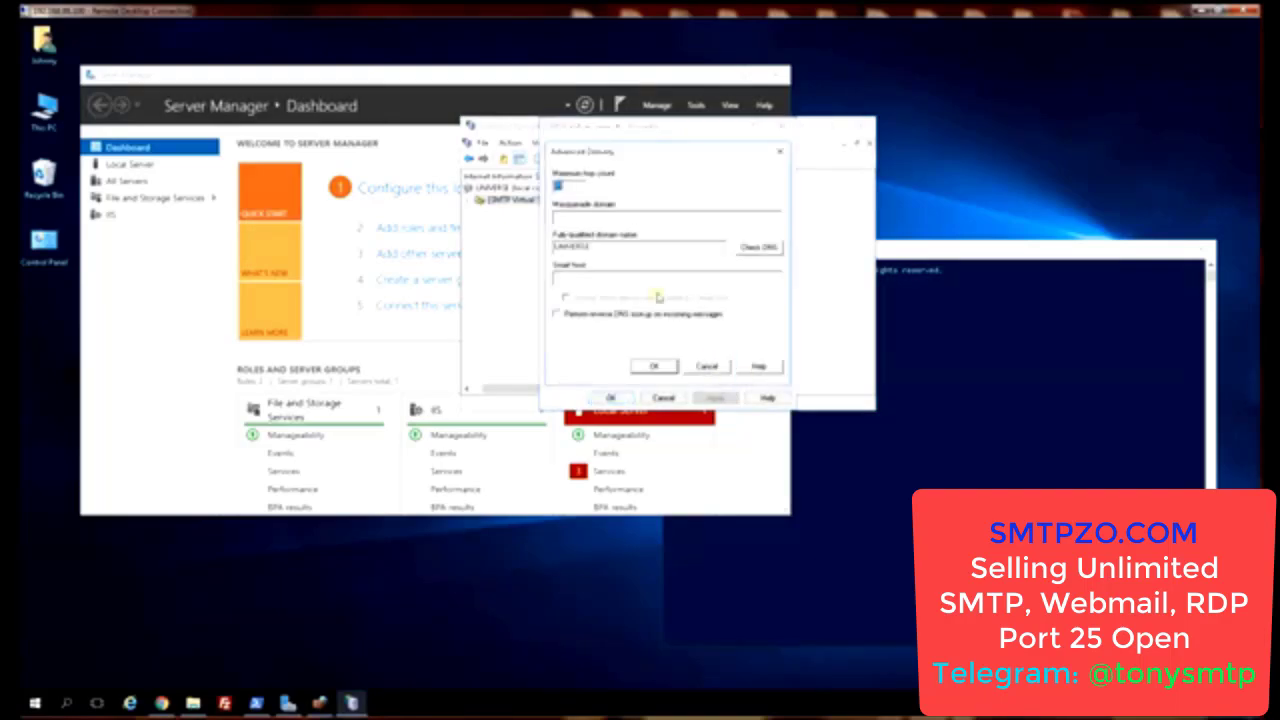
# Step: Set the smart host to smtp.comcast.net in the advanced delivery settings and accept them
pyautogui.click(613, 278)
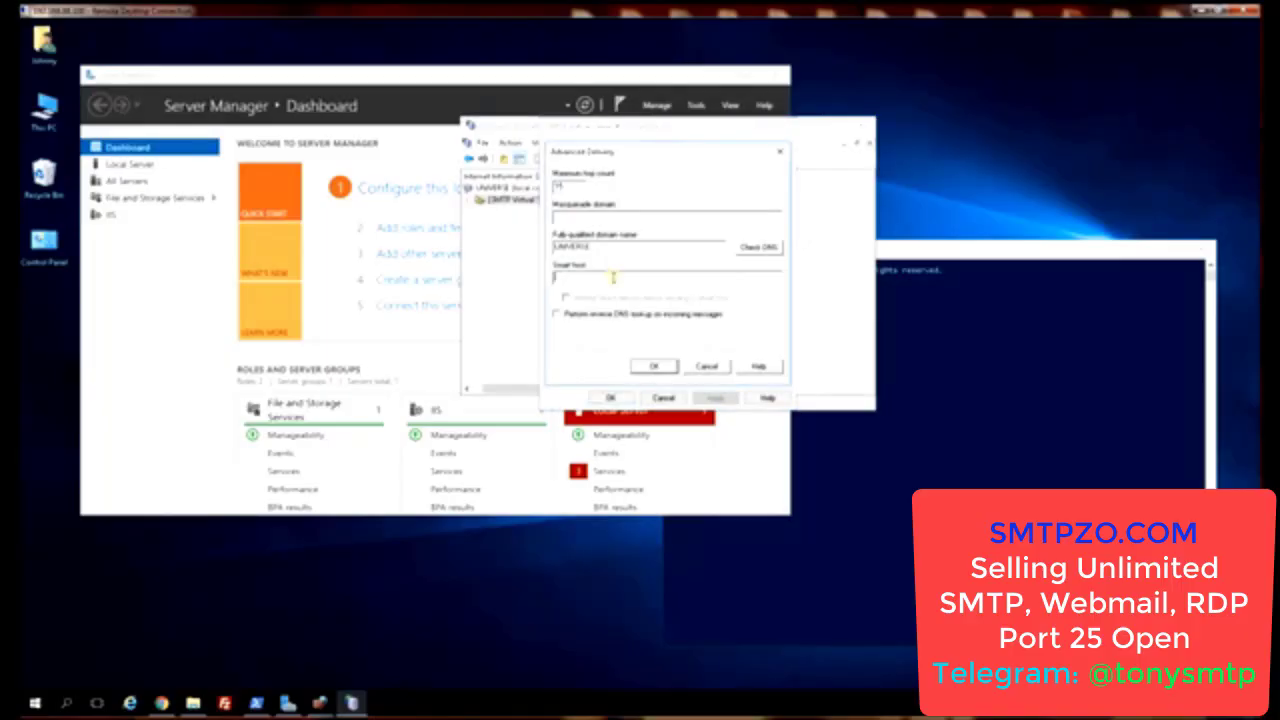
pyautogui.write('4')
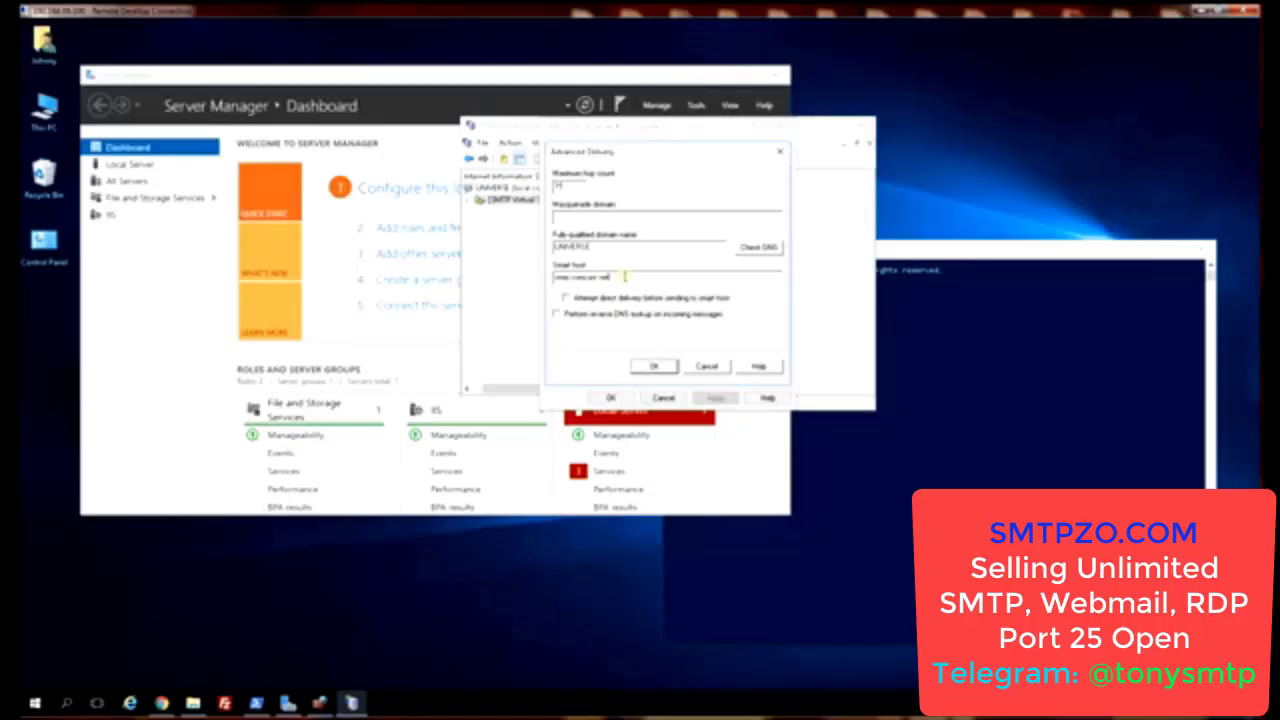
pyautogui.moveTo(627, 277); pyautogui.dragTo(533, 277)
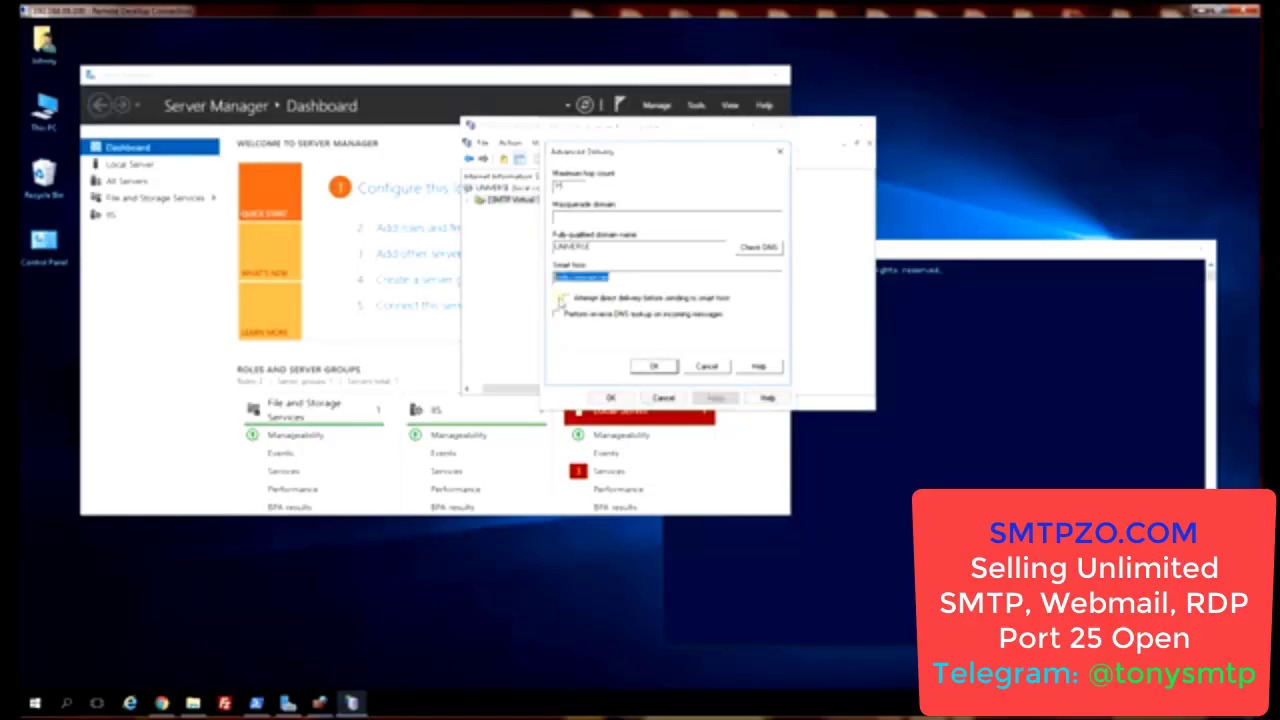
pyautogui.click(628, 281)
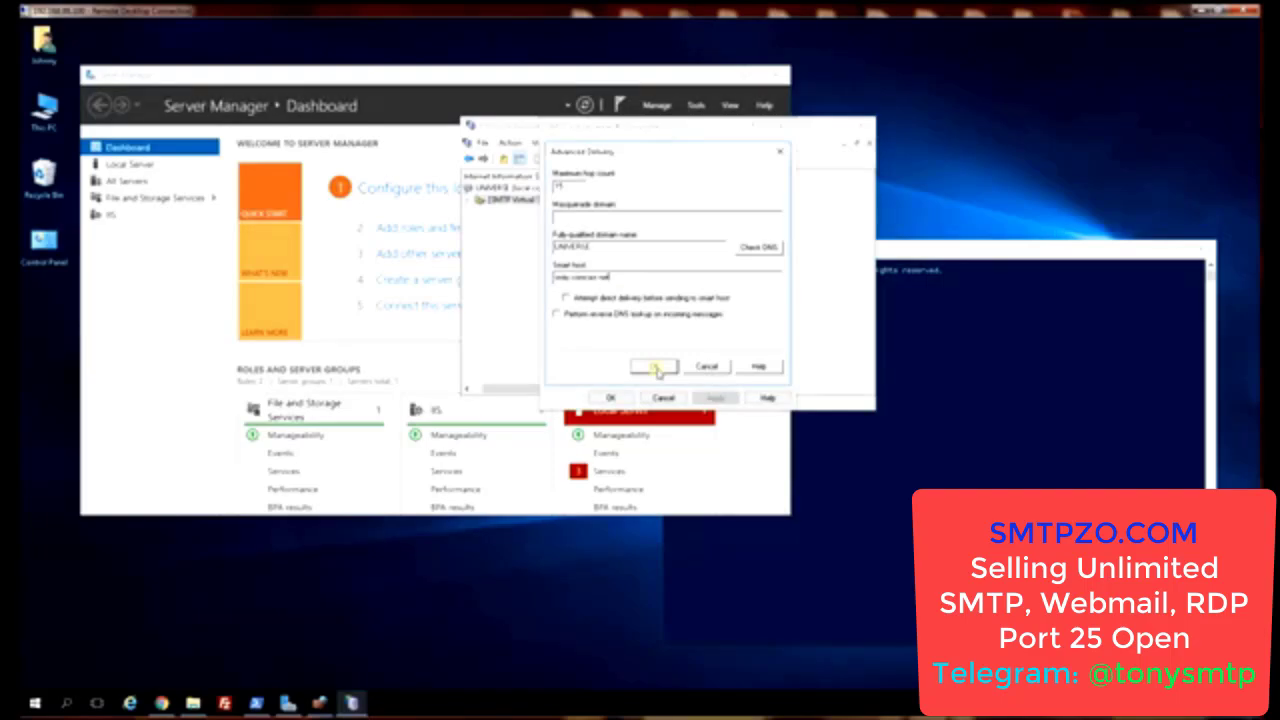
pyautogui.click(655, 370)
# Step: Switch to Windows PowerShell and run wf to open Windows Firewall with Advanced Security
pyautogui.click(958, 404)
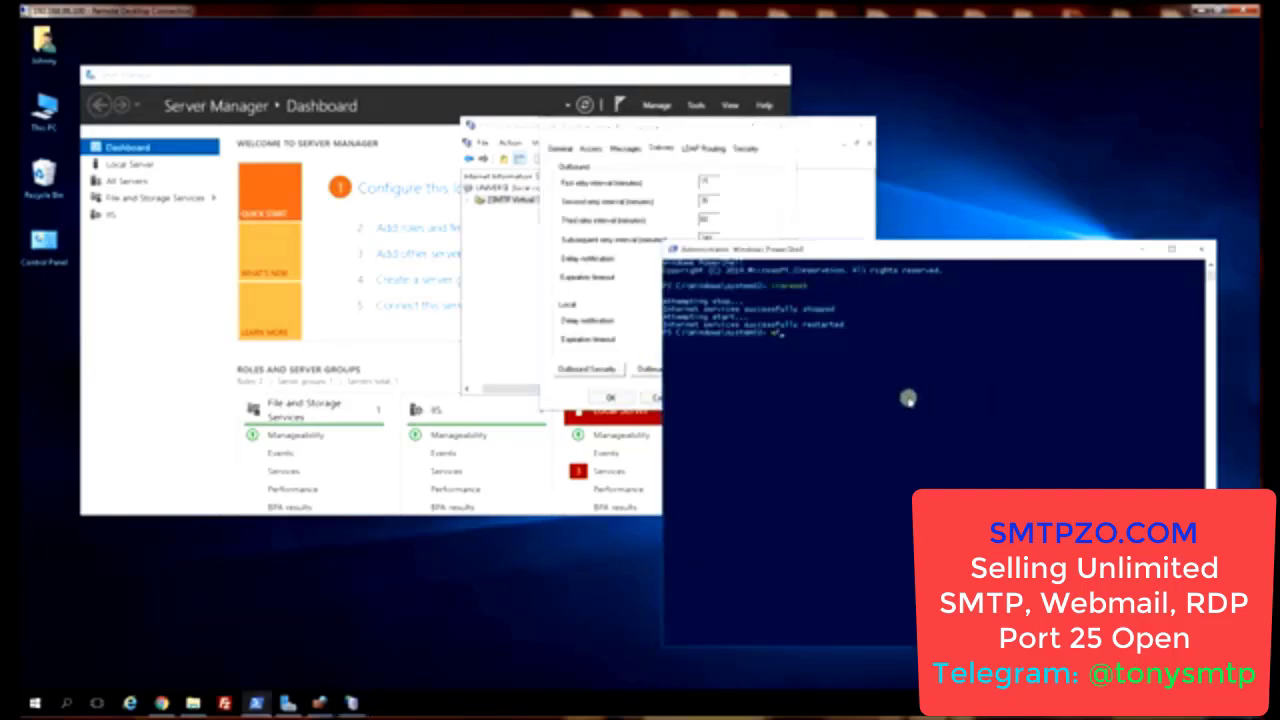
pyautogui.write('wf')
pyautogui.press('Return')
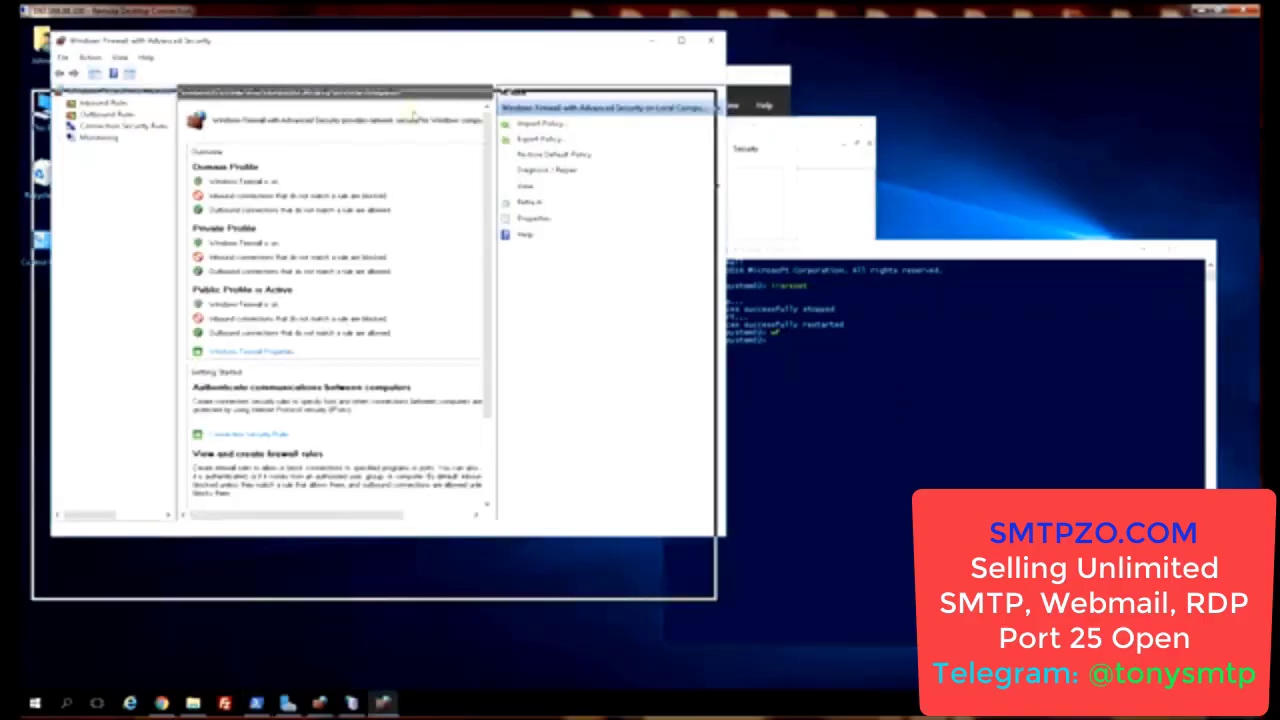
# Step: Examine the local ports of the inbound firewall rules to locate the Simple Mail Transfer Protocol (SMTP-In) rule
pyautogui.click(95, 168)
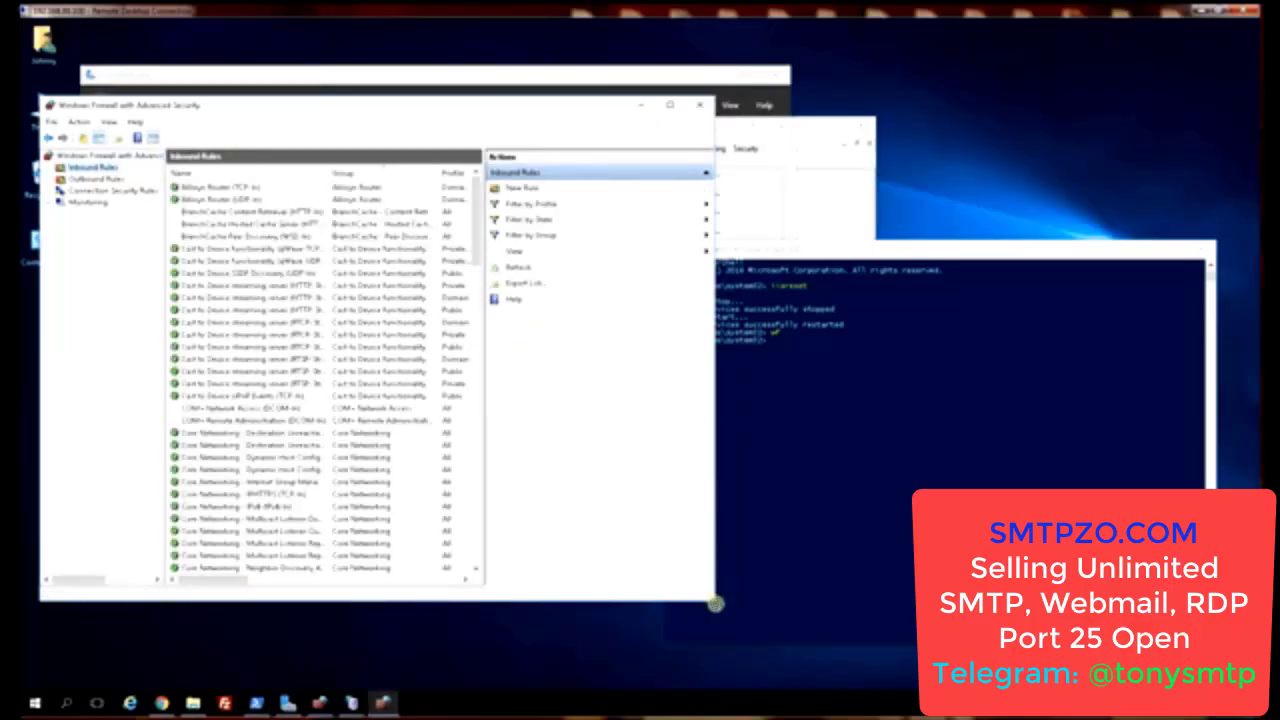
pyautogui.moveTo(712, 601); pyautogui.dragTo(807, 635)
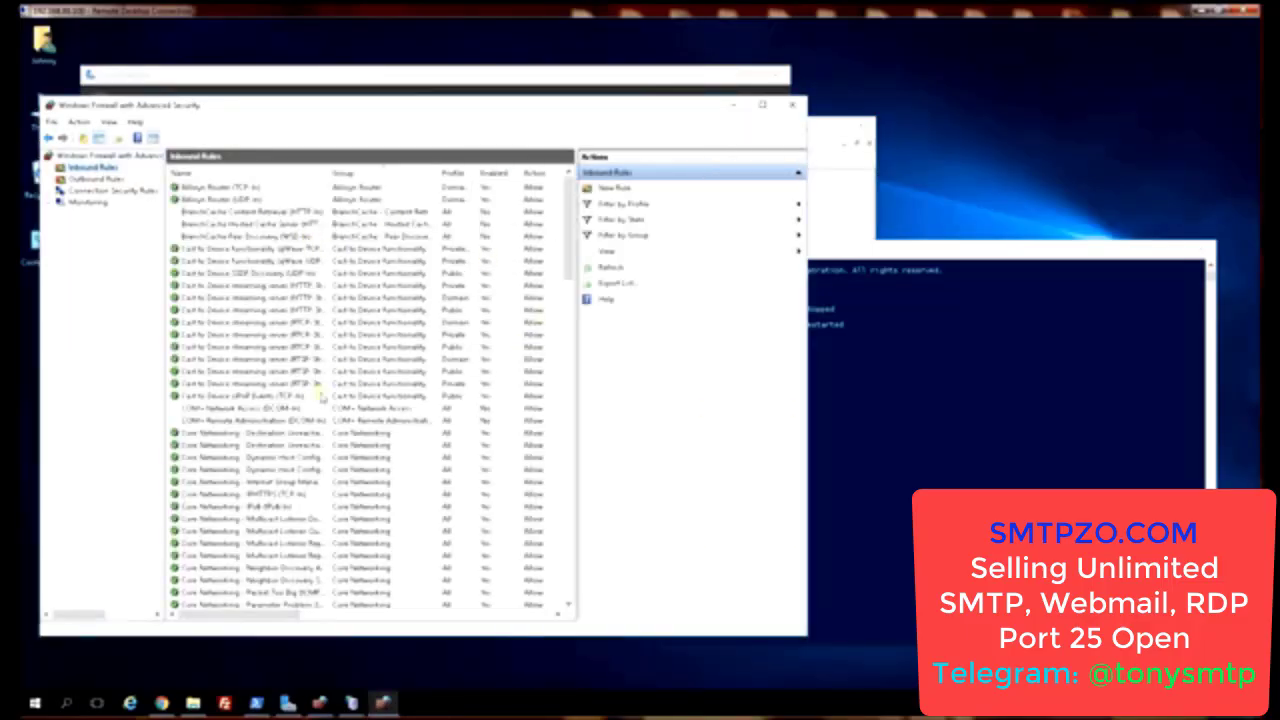
pyautogui.click(498, 617)
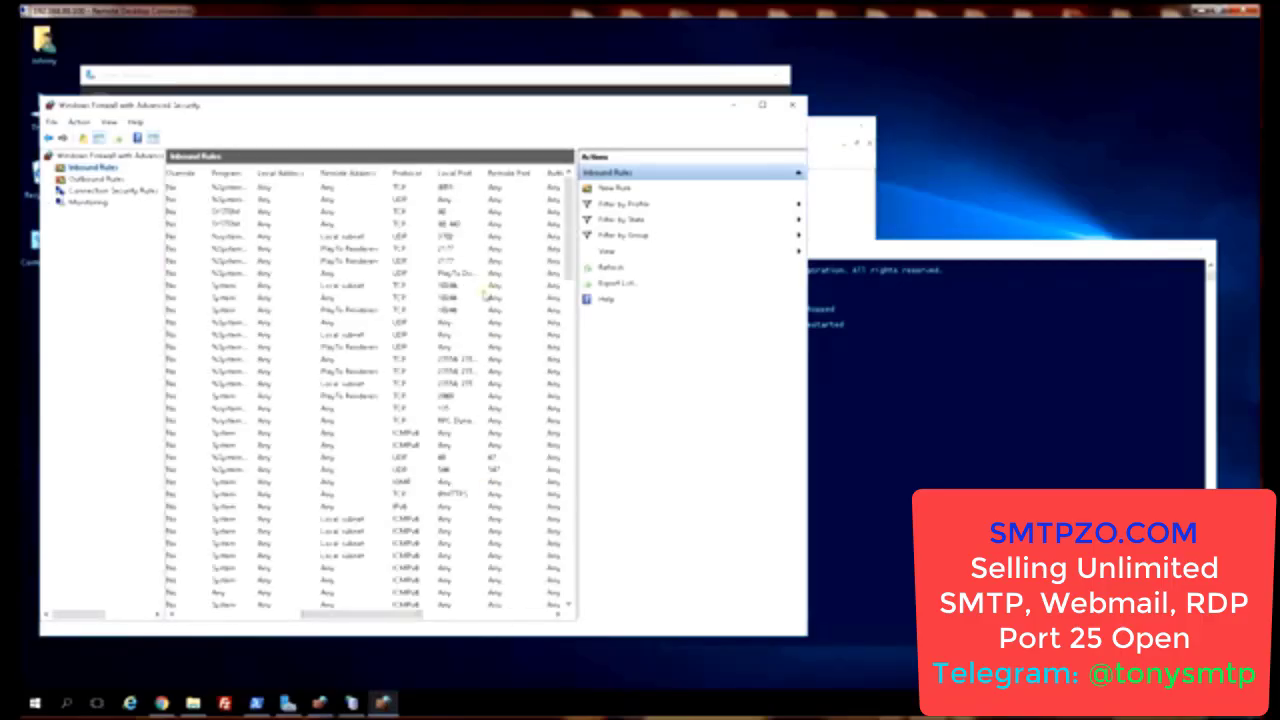
pyautogui.click(445, 213)
pyautogui.scroll(-10, 444, 298)
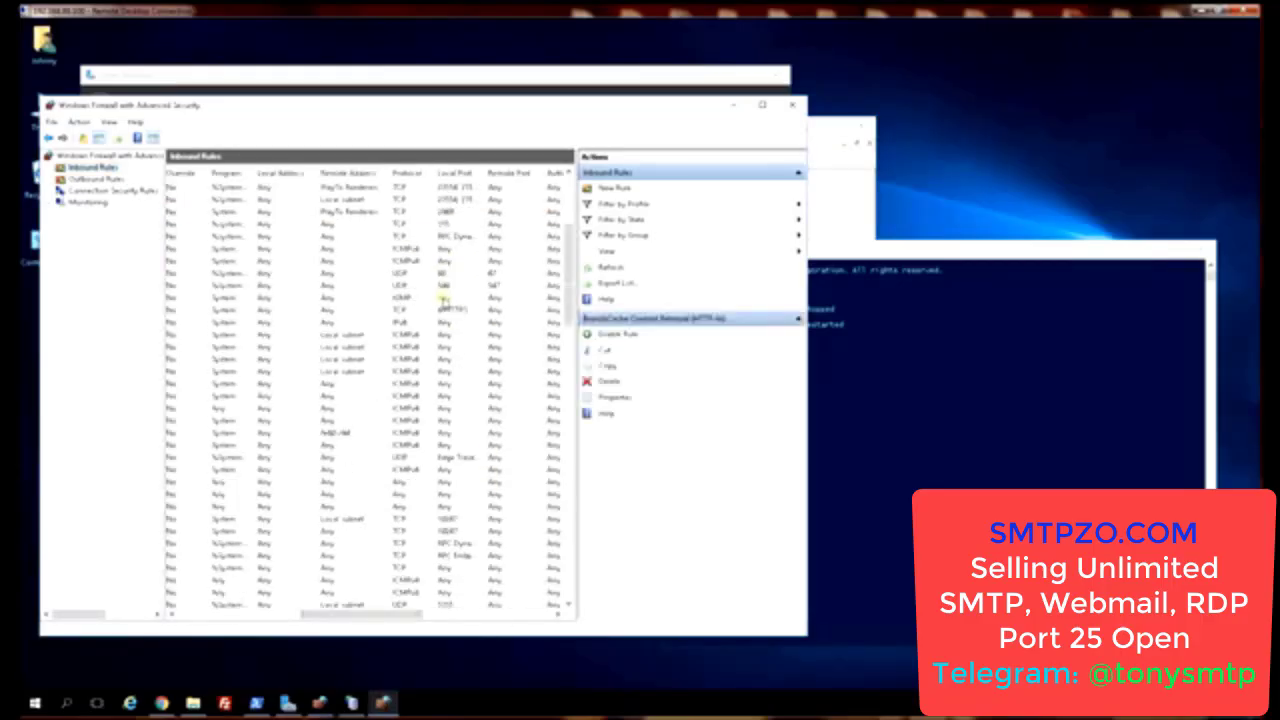
pyautogui.scroll(-5, 444, 298)
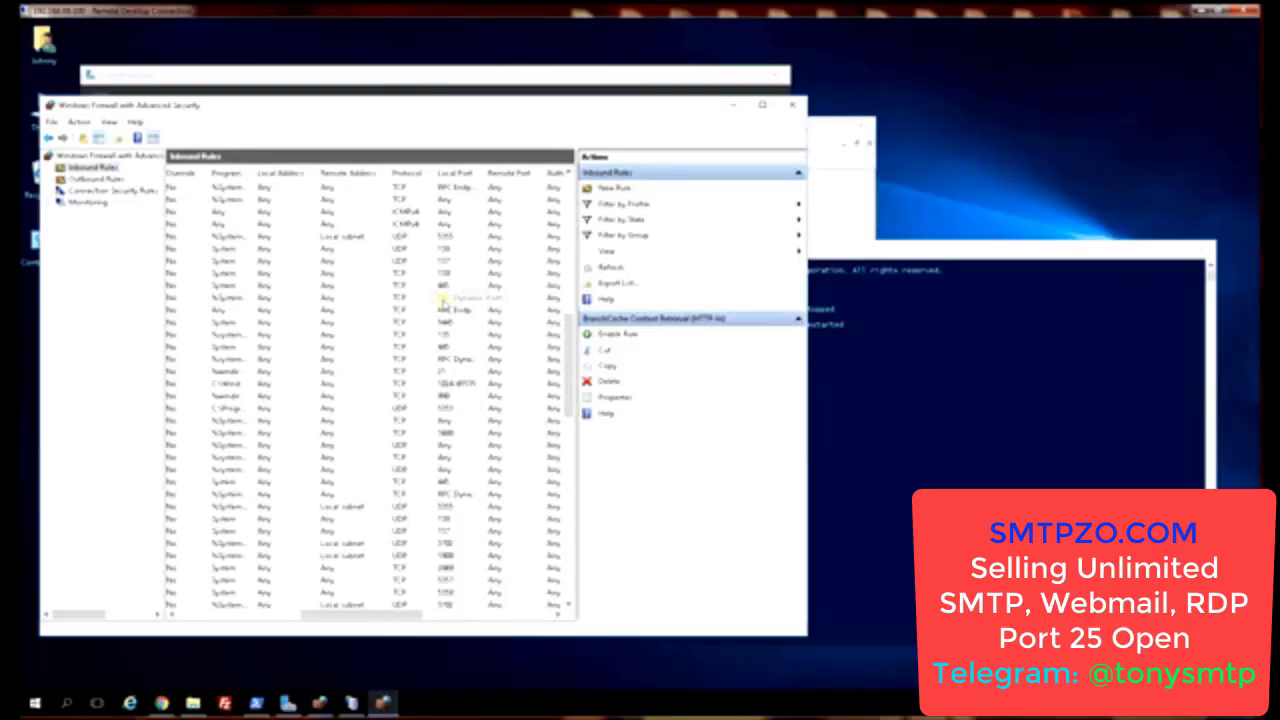
pyautogui.scroll(-10, 460, 395)
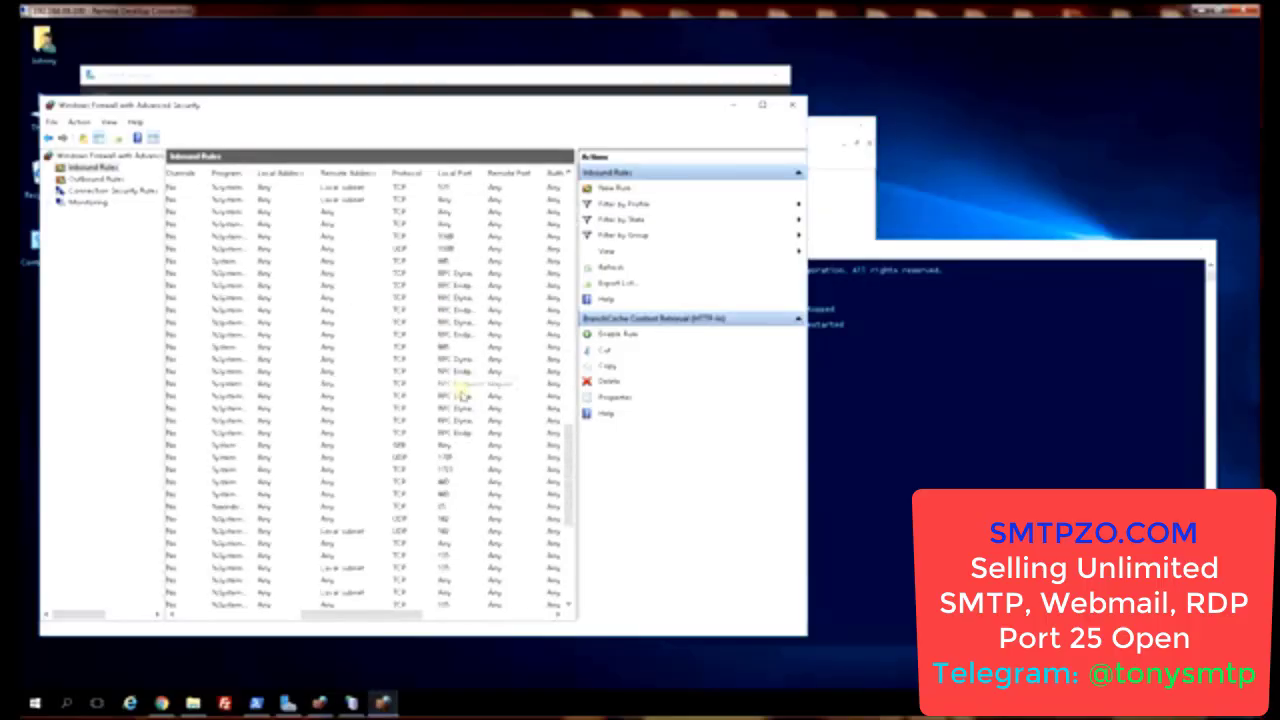
pyautogui.click(400, 507)
pyautogui.moveTo(373, 615); pyautogui.dragTo(251, 614)
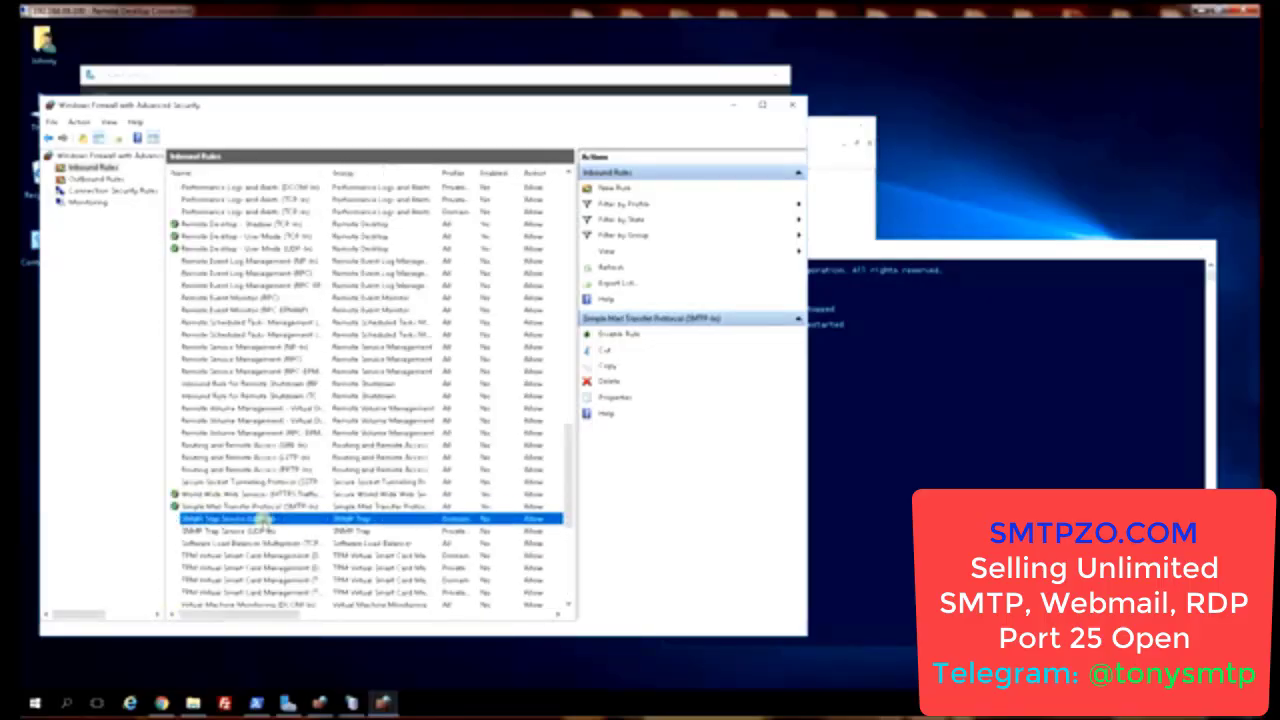
# Step: Select the SMTP rule among the outbound firewall rules and check its remote ports
pyautogui.click(100, 178)
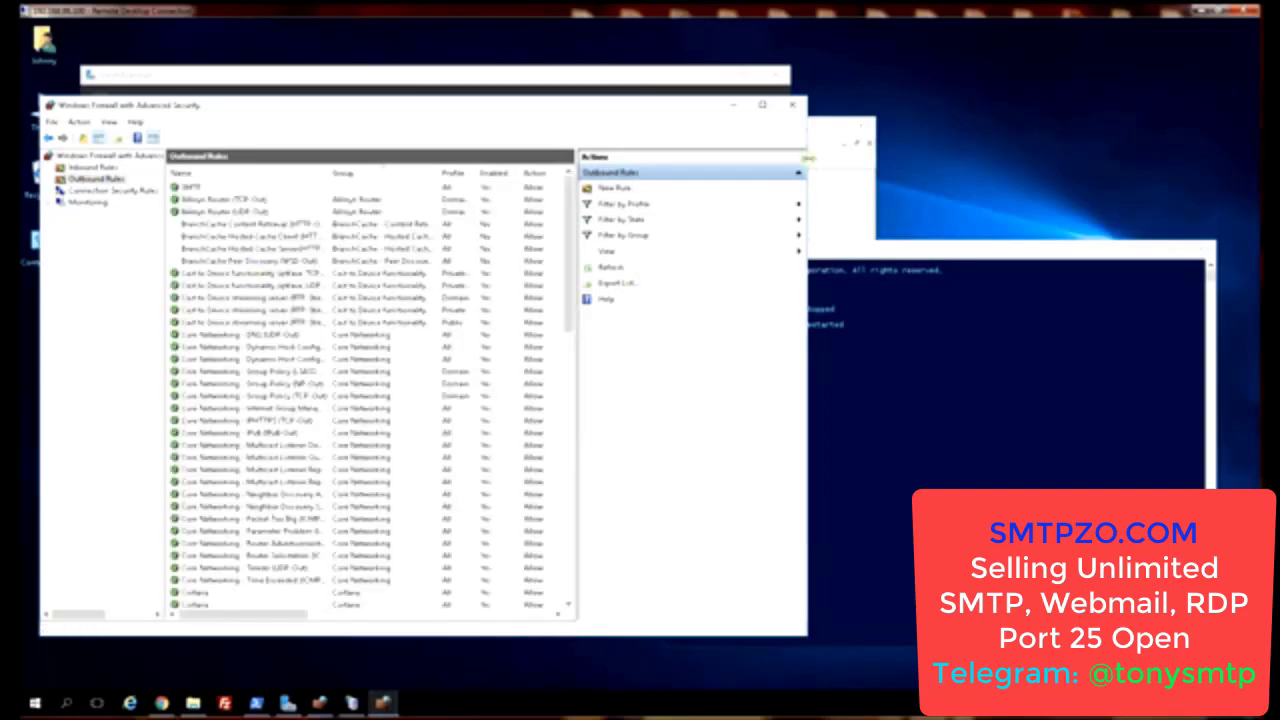
pyautogui.moveTo(669, 108); pyautogui.dragTo(656, 141)
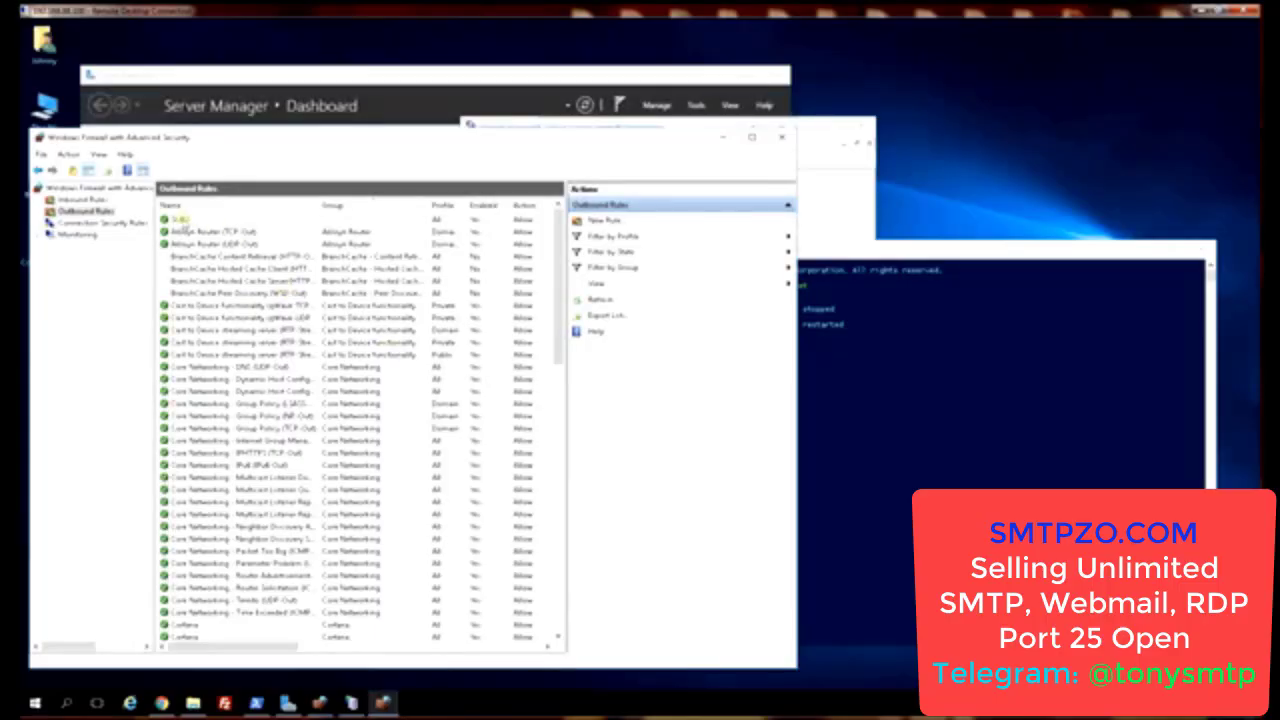
pyautogui.click(186, 221)
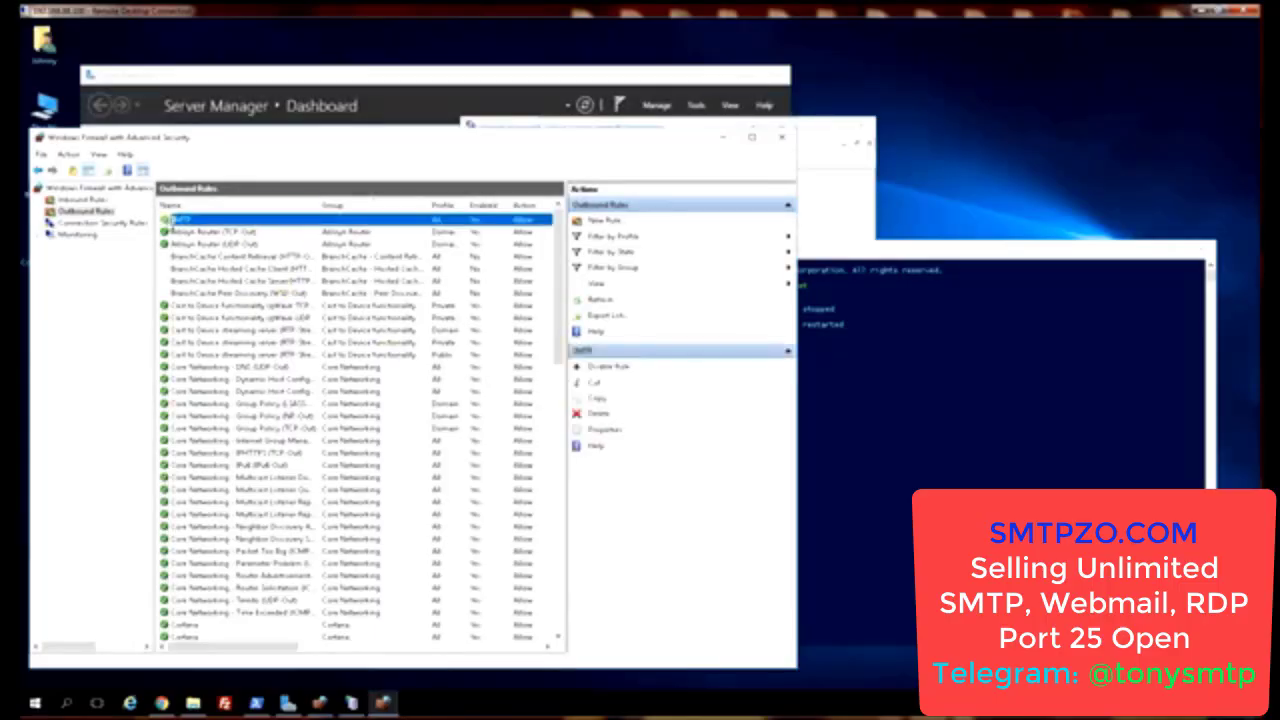
pyautogui.moveTo(280, 648); pyautogui.dragTo(420, 648)
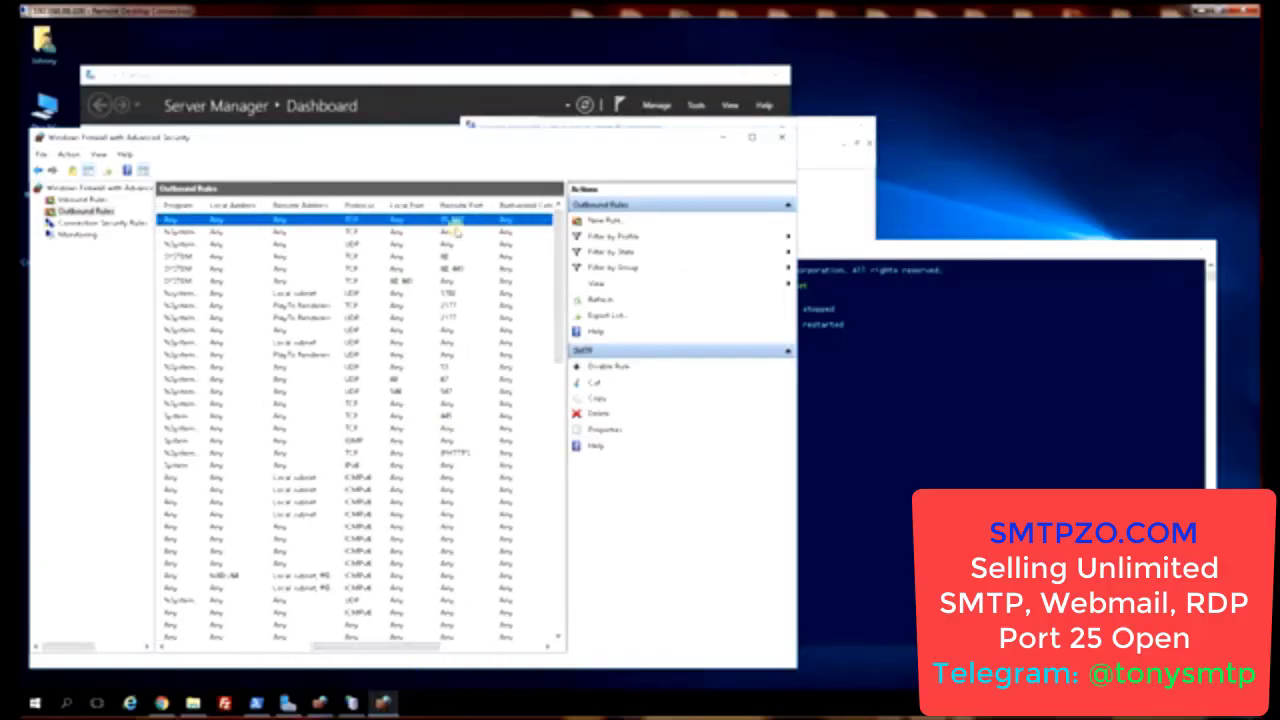
# Step: Return to the SMTP virtual server's properties in IIS 6.0 Manager and check the TCP port in the outbound connections settings
pyautogui.click(652, 84)
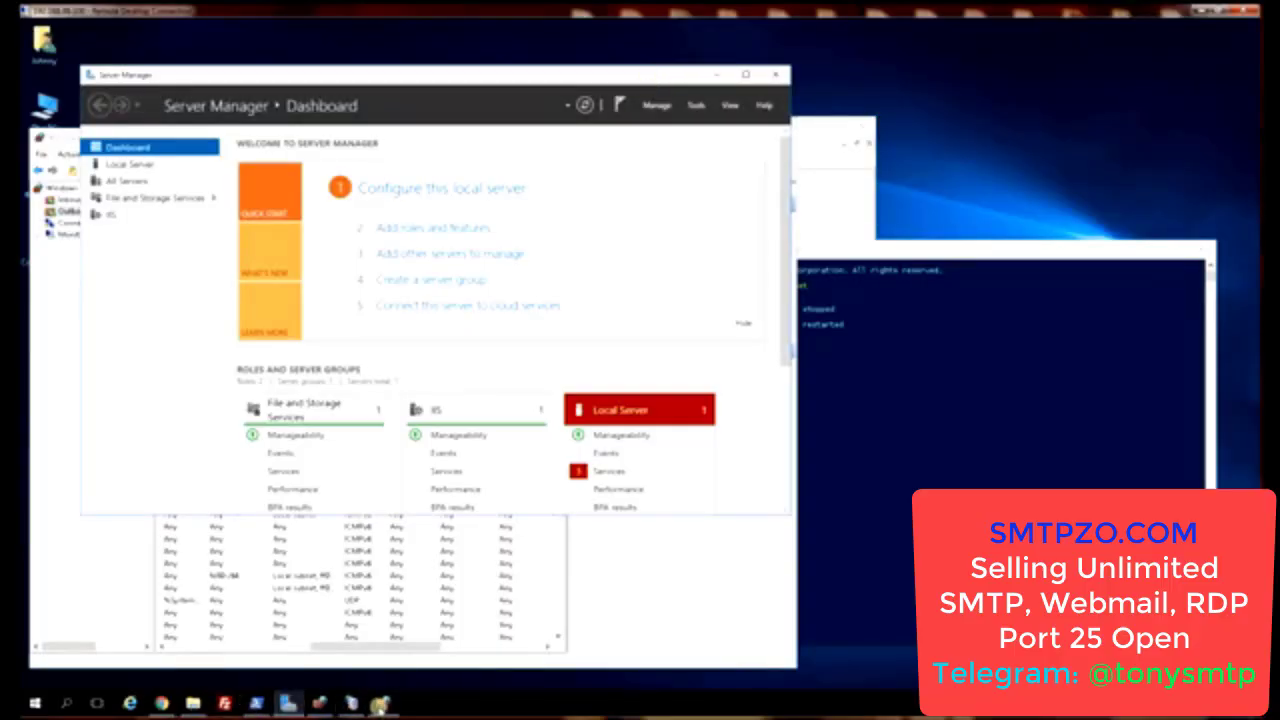
pyautogui.click(381, 703)
pyautogui.click(348, 705)
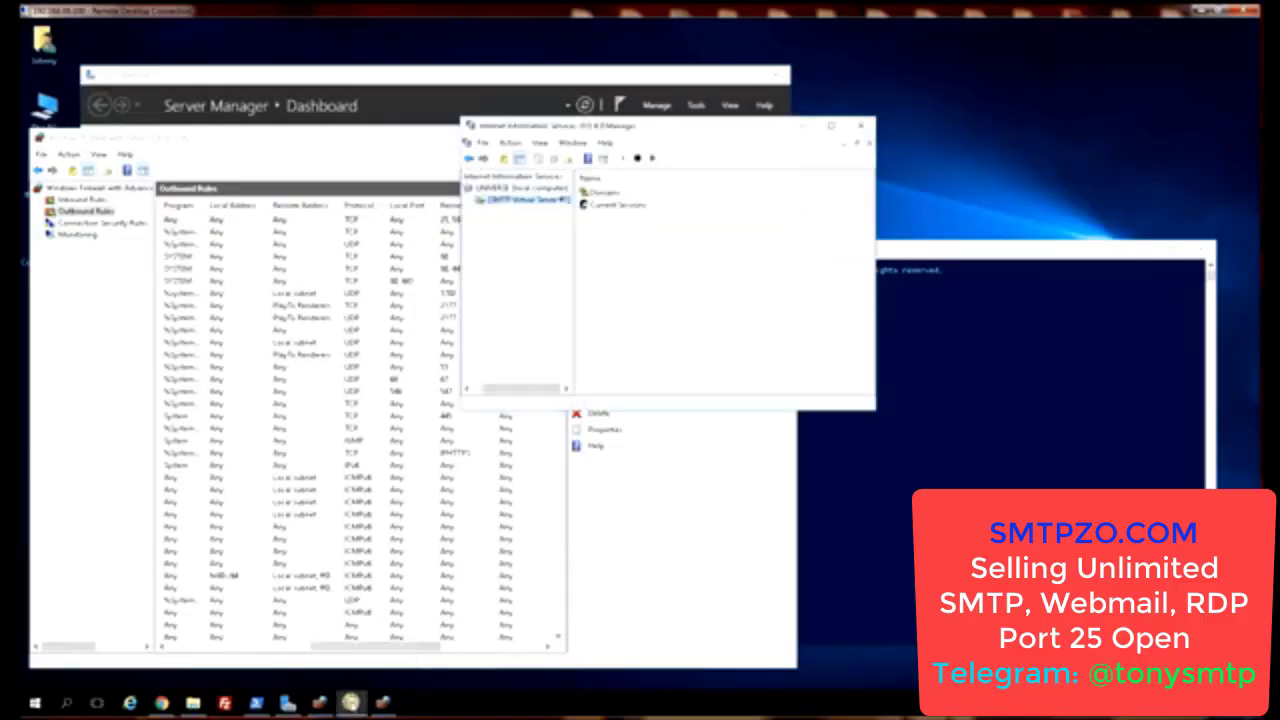
pyautogui.rightClick(538, 202)
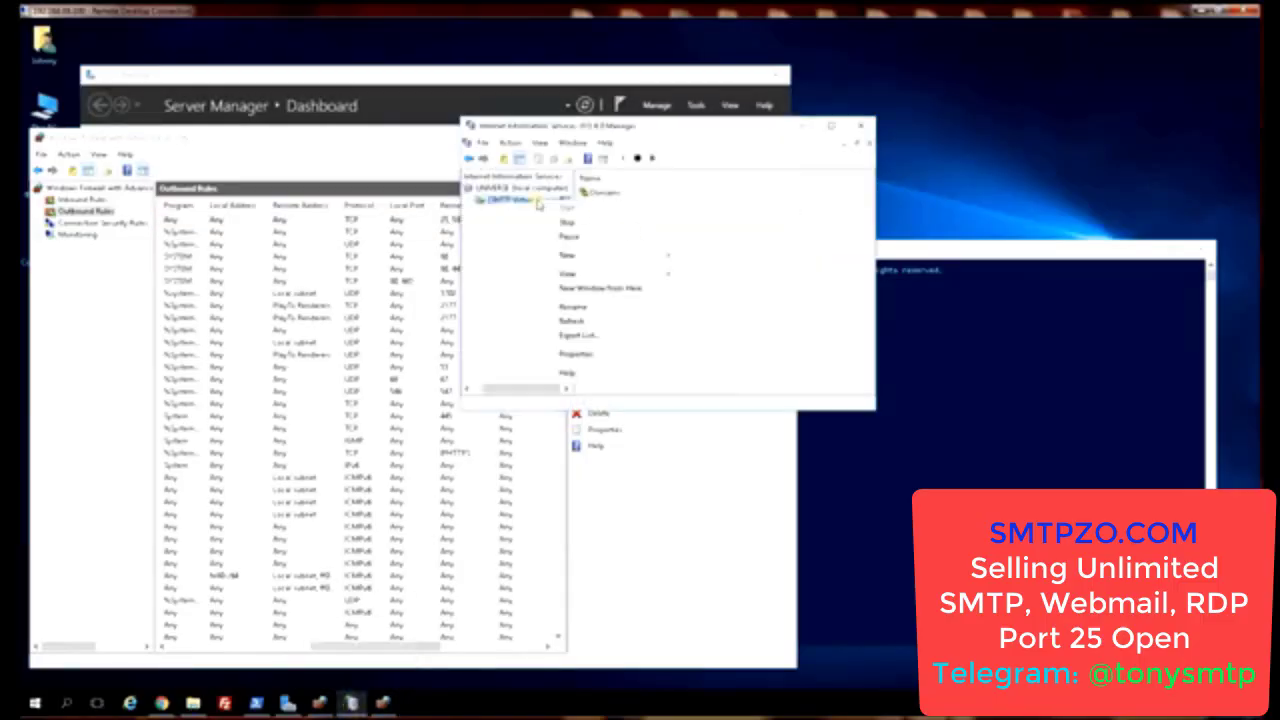
pyautogui.click(611, 355)
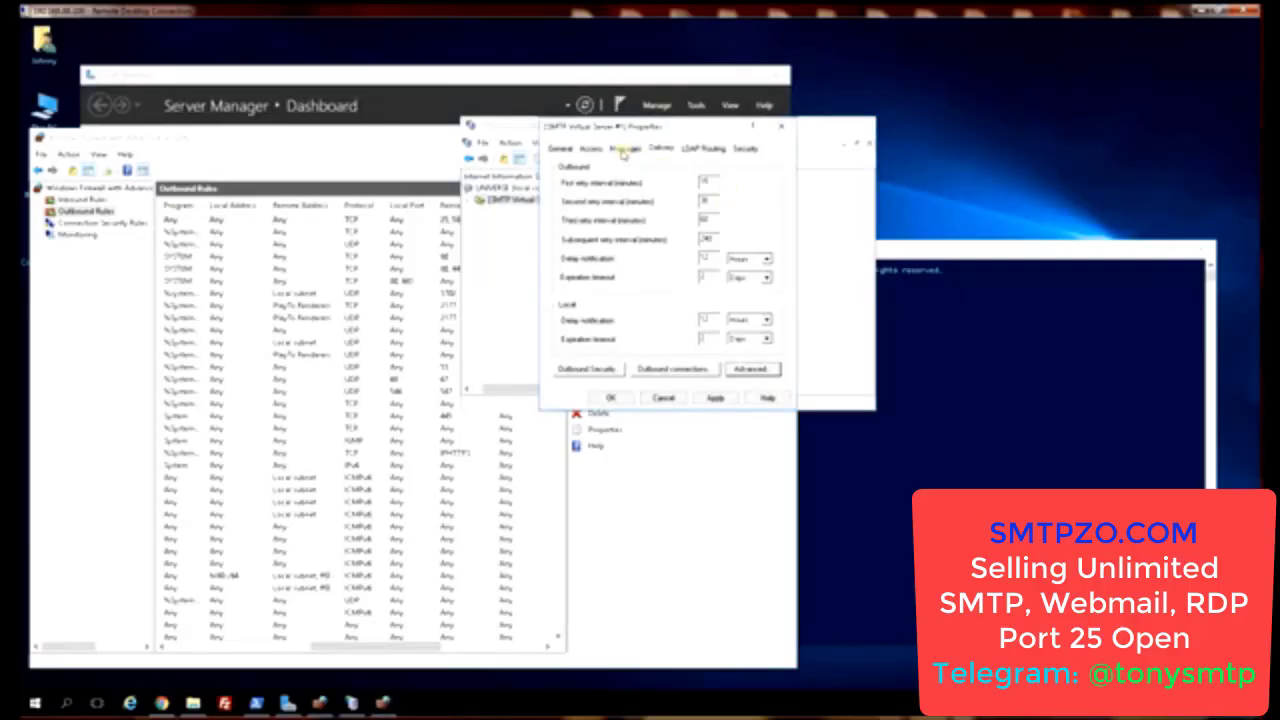
pyautogui.click(658, 370)
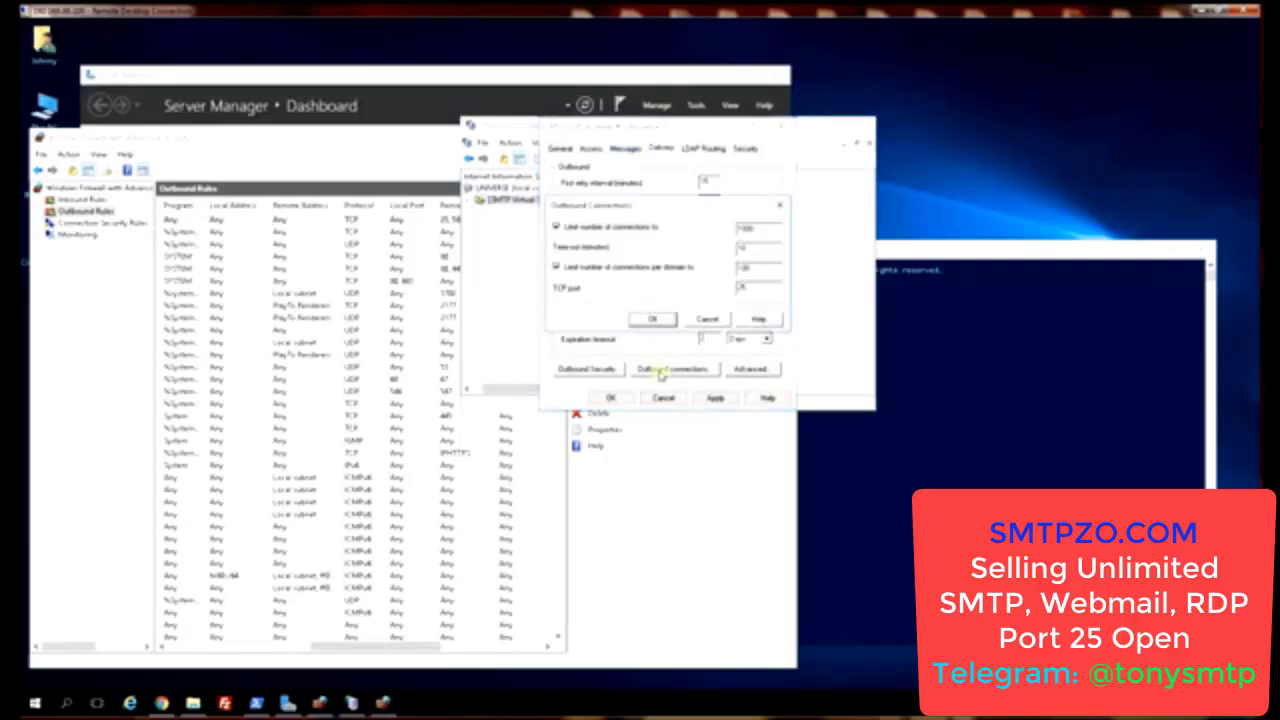
pyautogui.moveTo(756, 287); pyautogui.dragTo(686, 287)
pyautogui.click(645, 321)
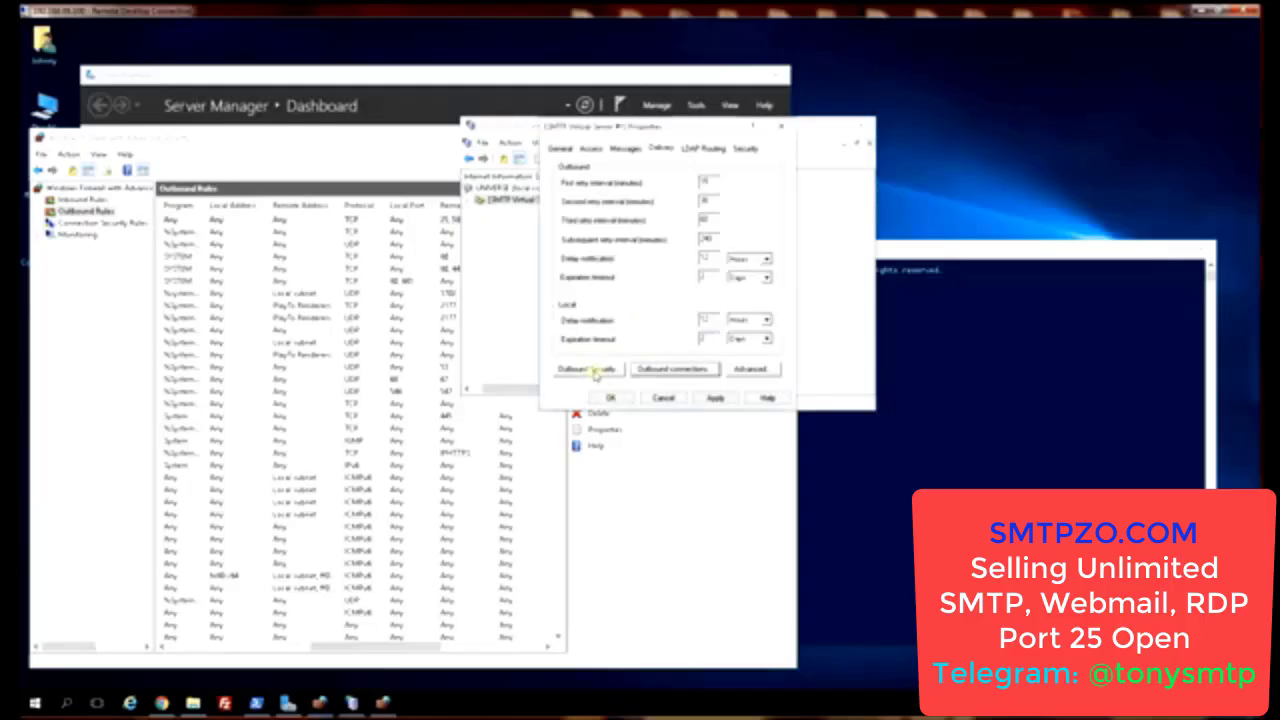
# Step: Set outbound security to basic authentication, entering the mail account's user name and password
pyautogui.click(596, 372)
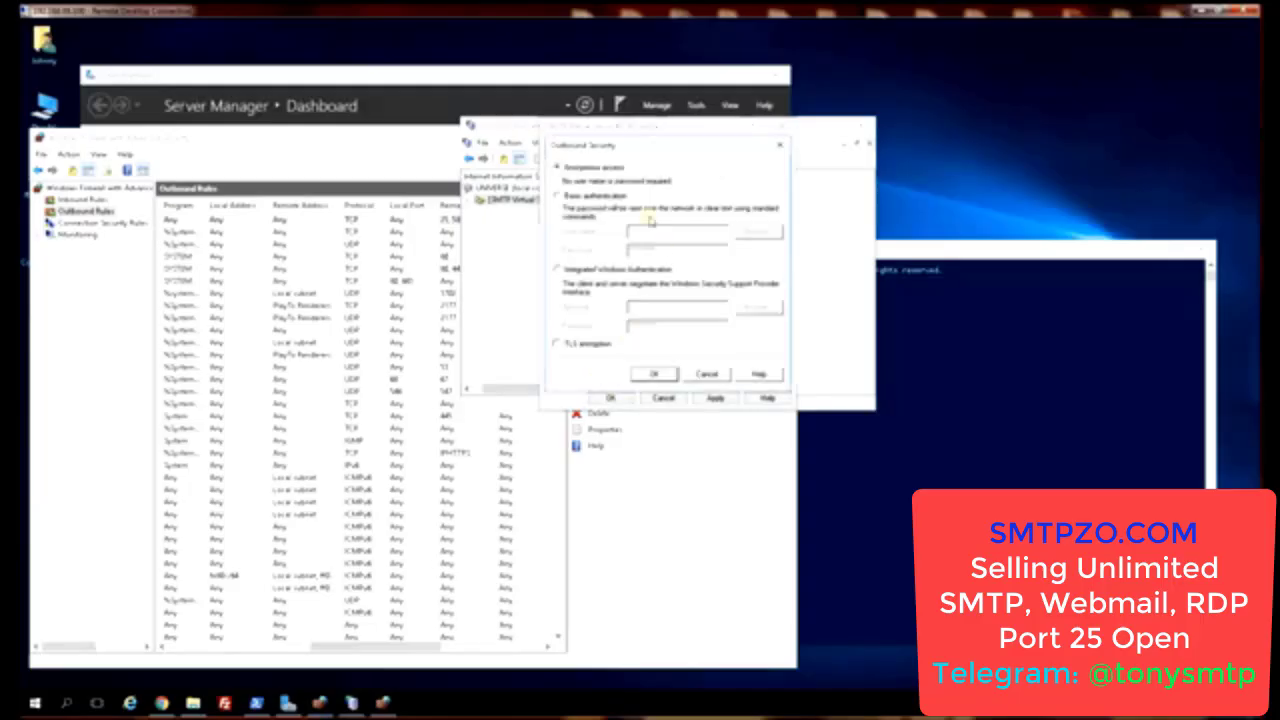
pyautogui.click(589, 197)
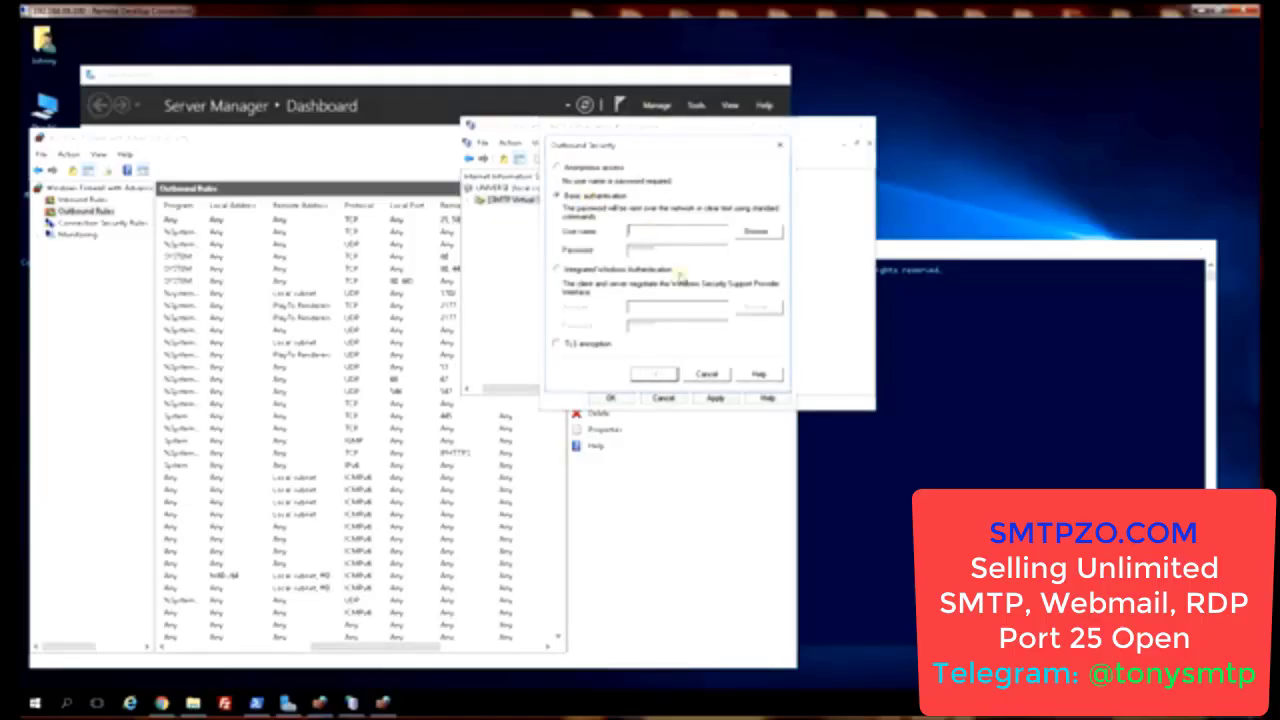
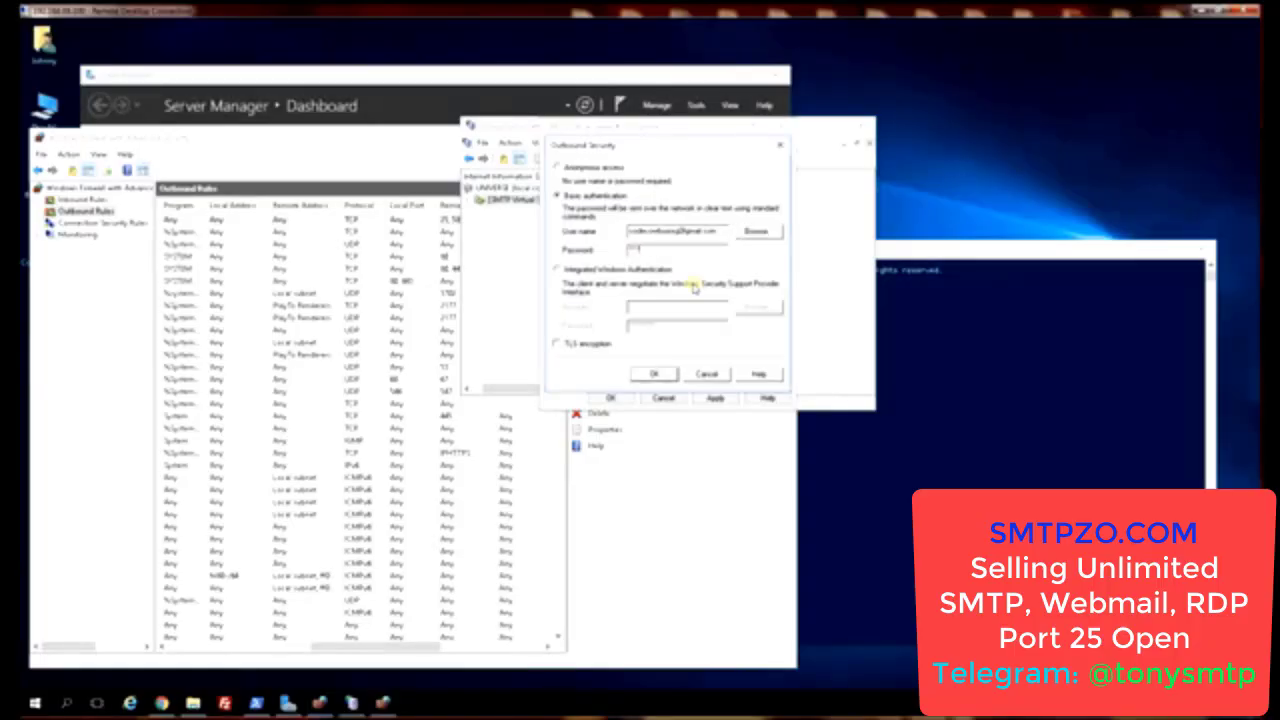
pyautogui.click(655, 373)
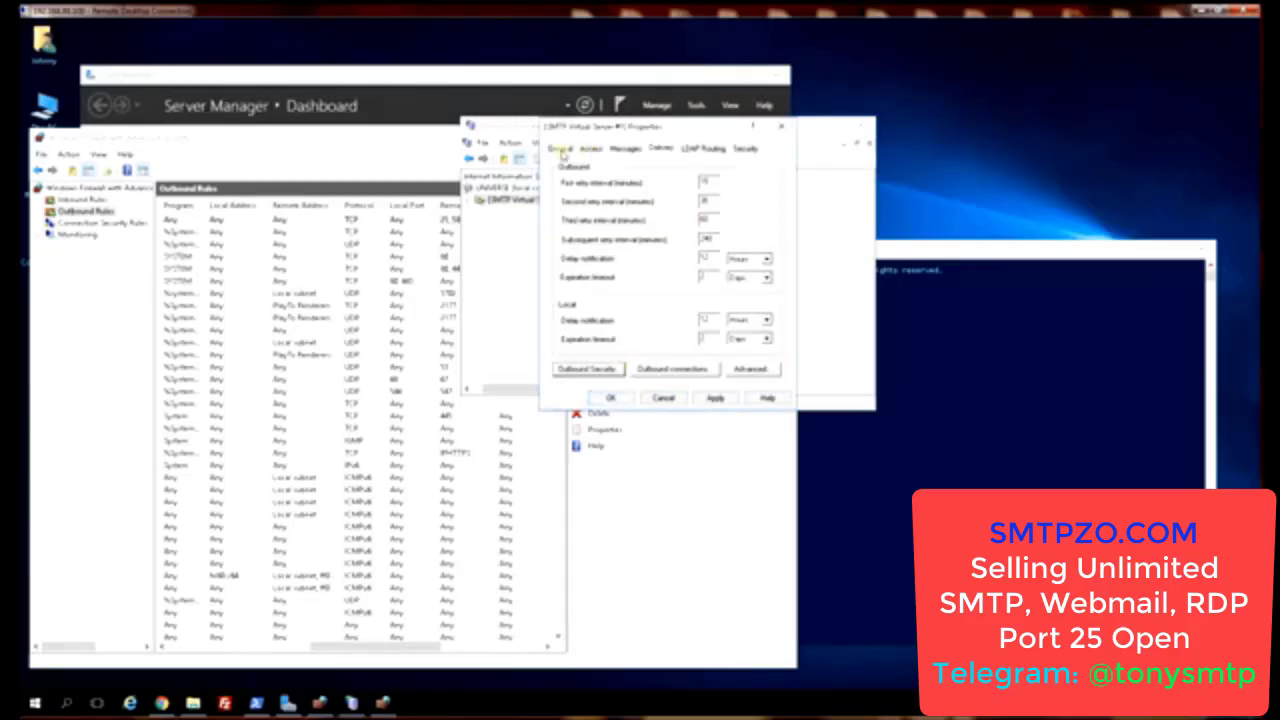
# Step: Set the SMTP virtual server's relay restrictions to allow all computers except the list below and apply the properties
pyautogui.click(560, 148)
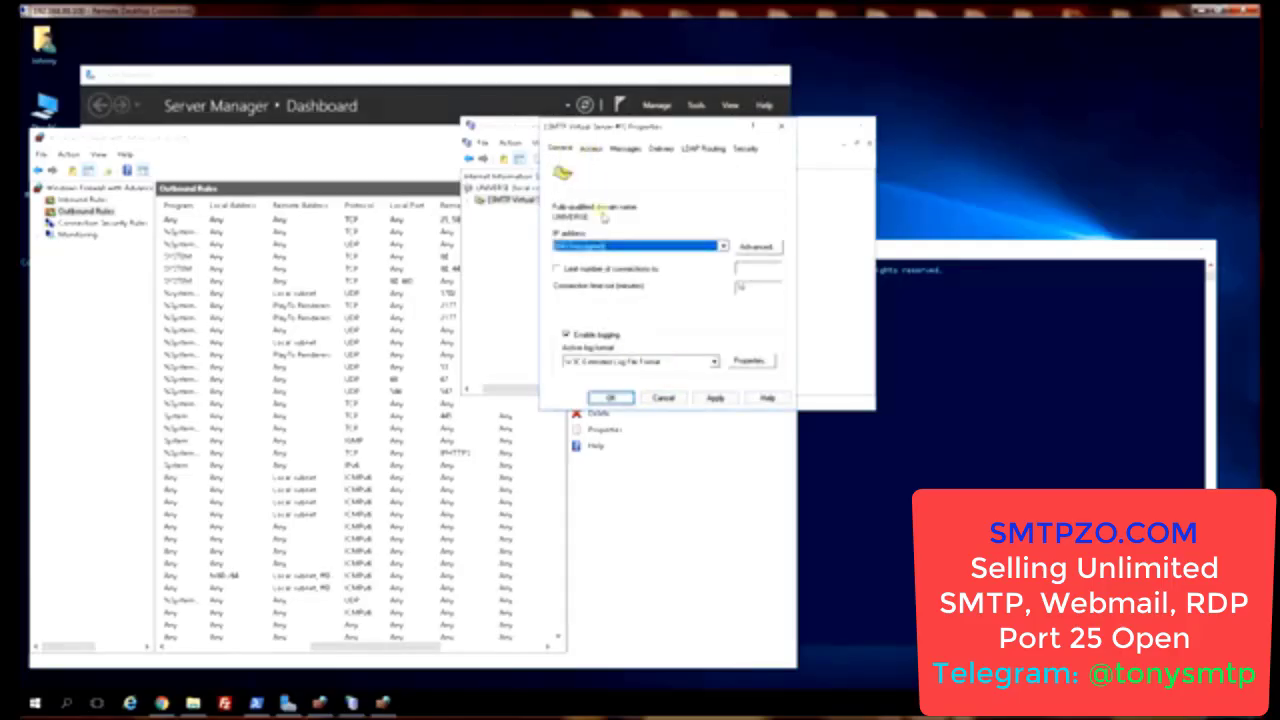
pyautogui.click(592, 149)
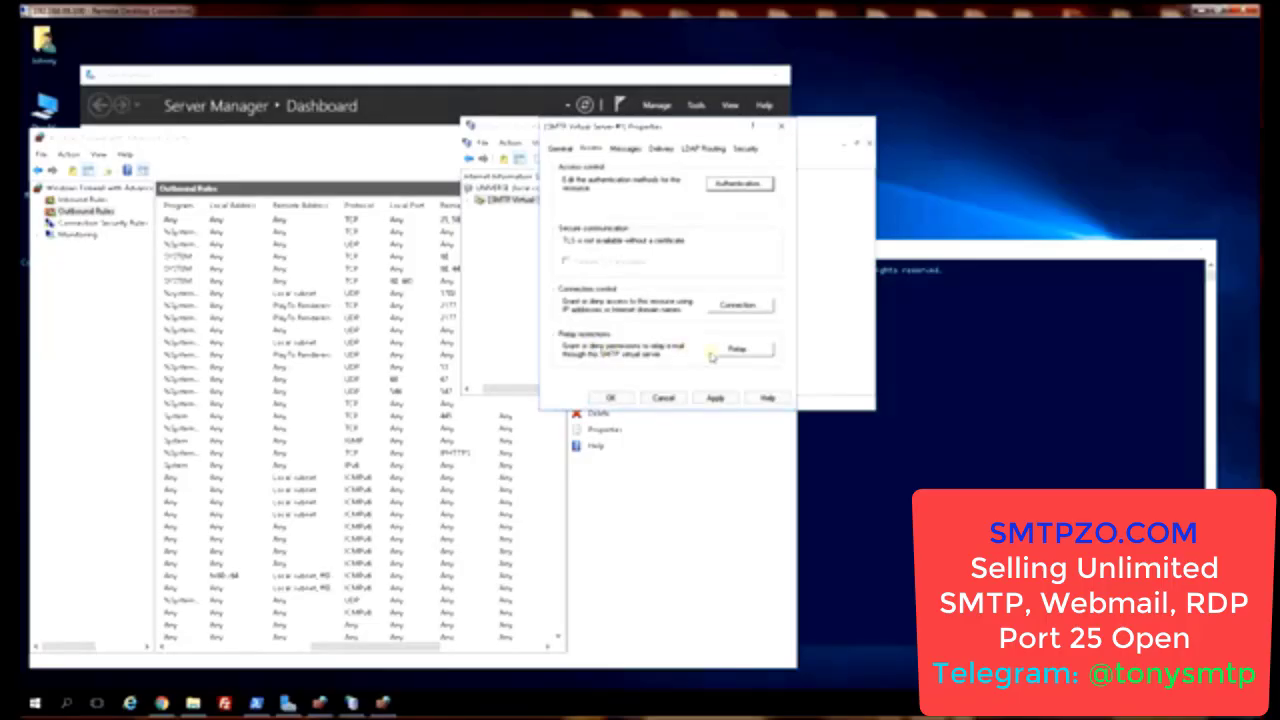
pyautogui.click(561, 150)
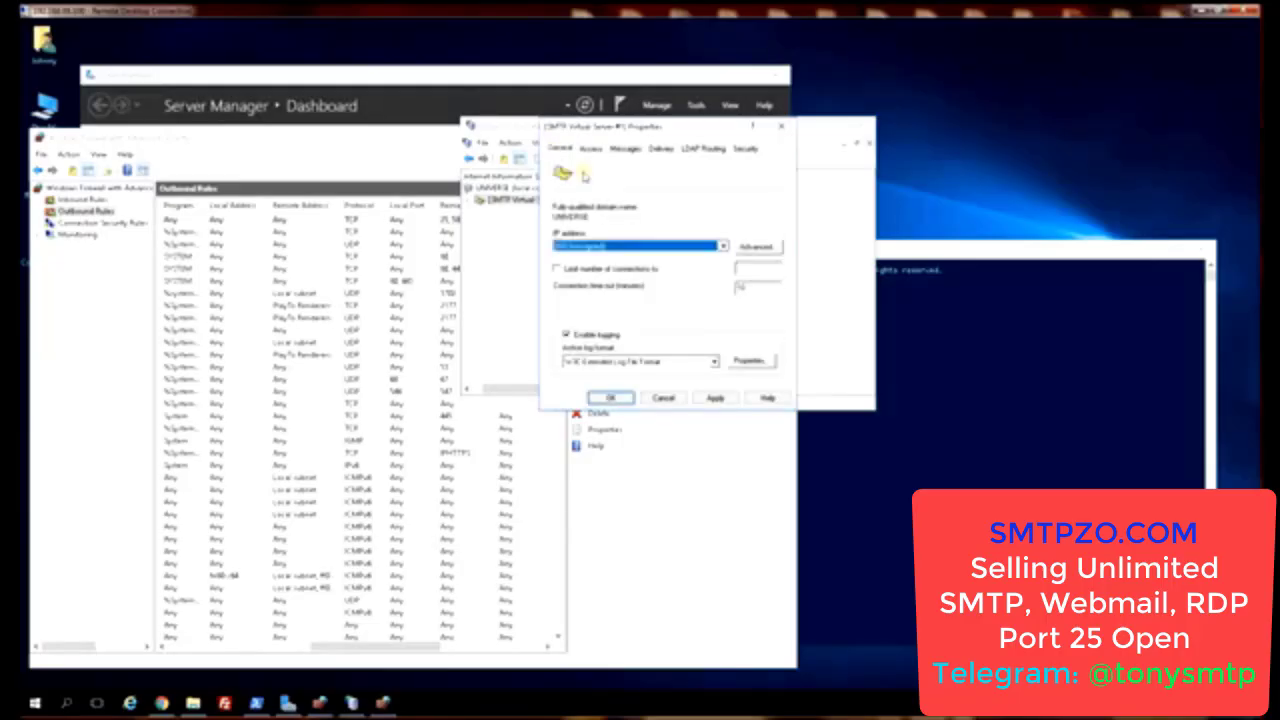
pyautogui.click(596, 150)
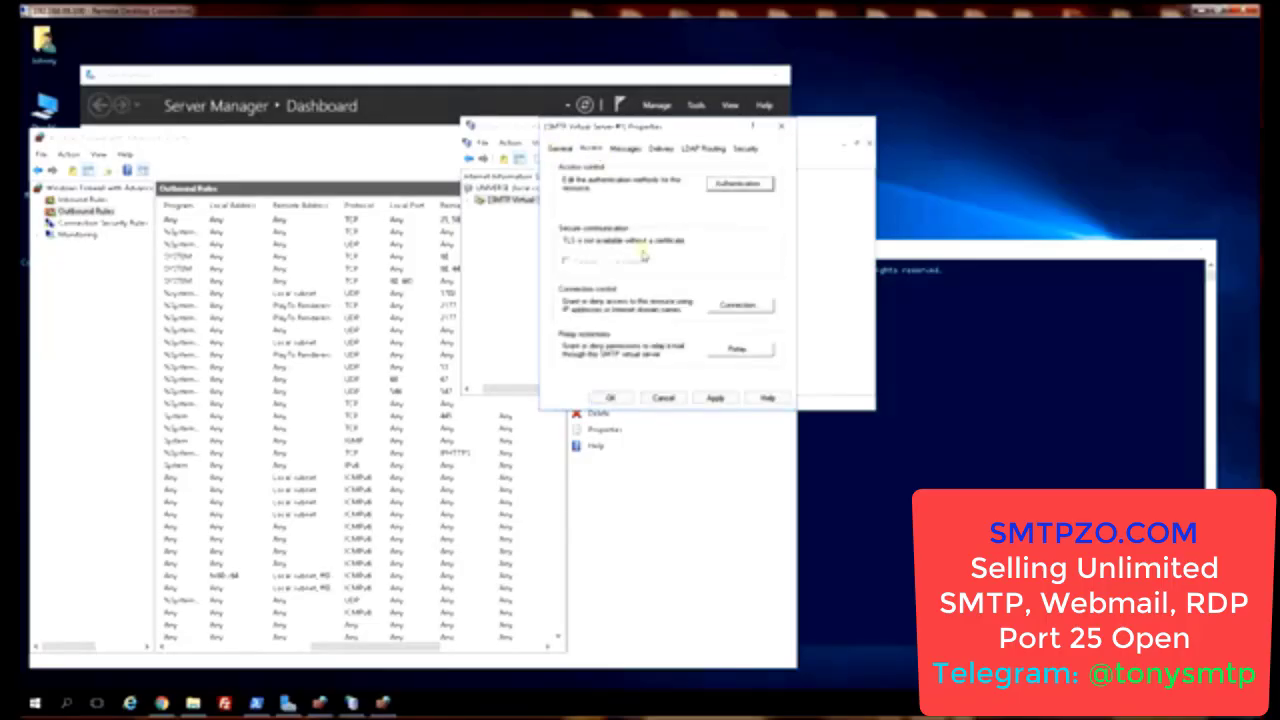
pyautogui.click(738, 349)
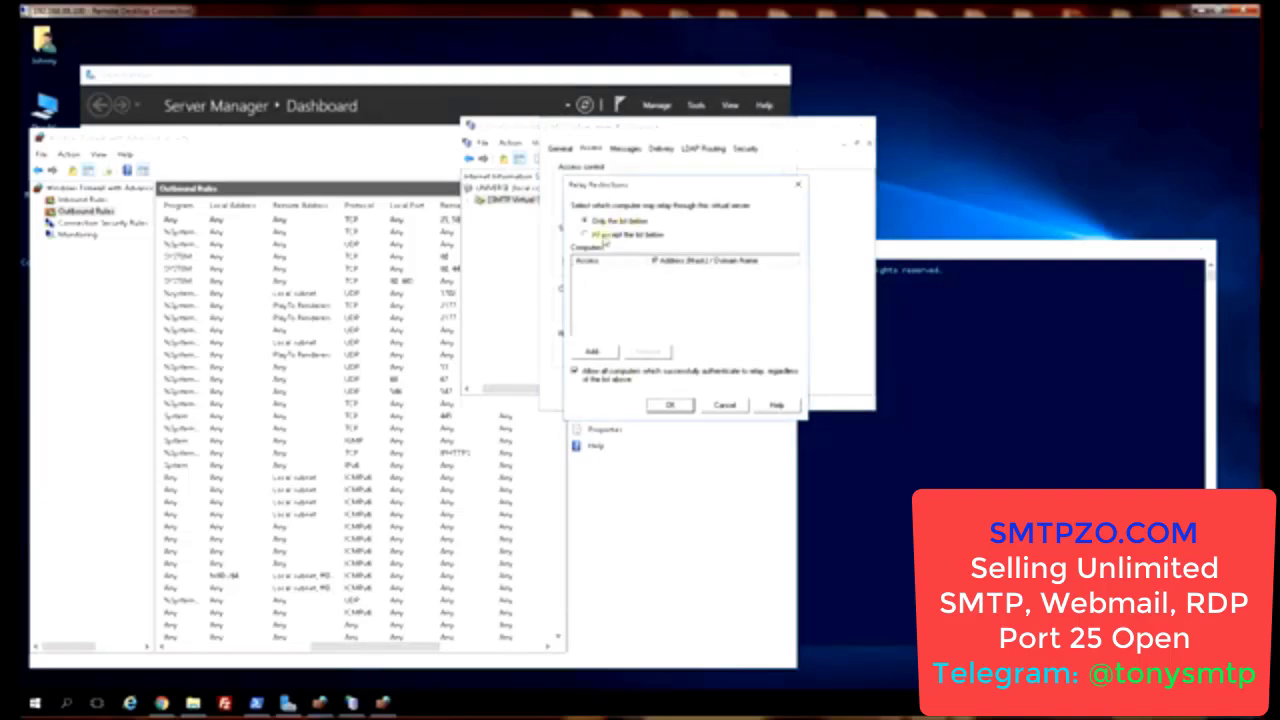
pyautogui.click(600, 236)
pyautogui.click(668, 405)
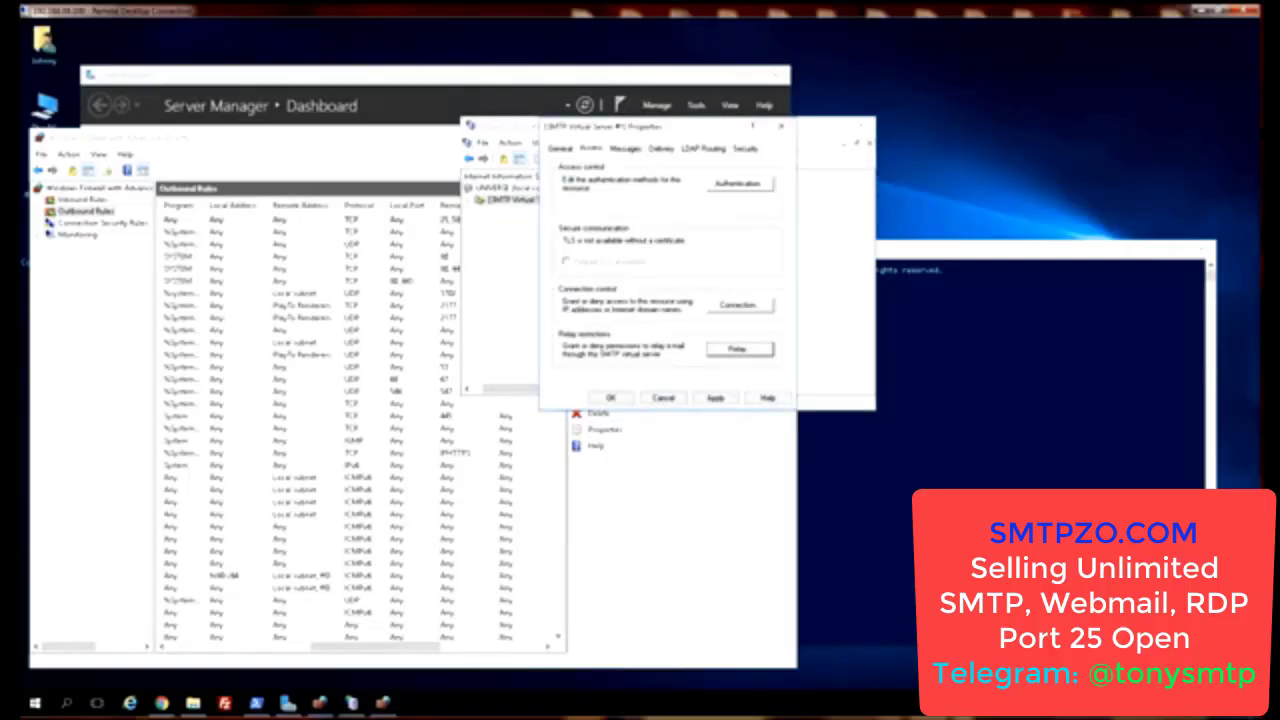
pyautogui.click(715, 398)
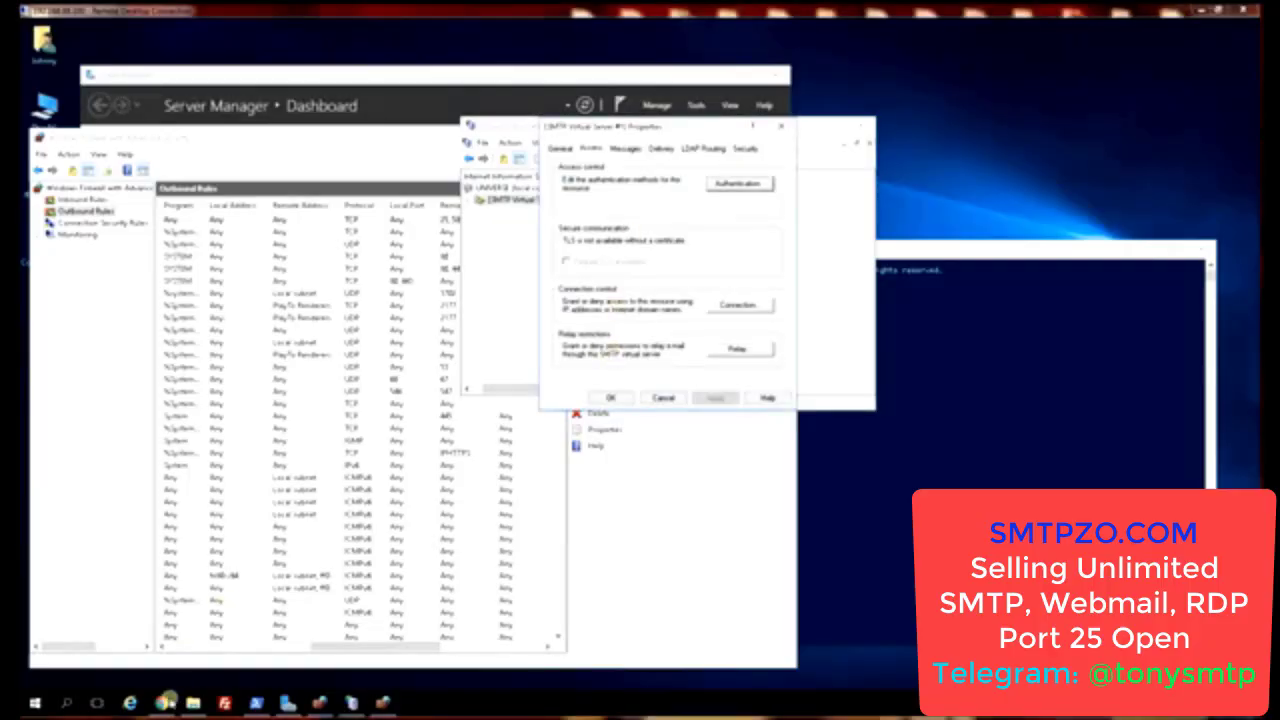
# Step: Switch to Chrome and download SimpleSmtpClient.zip from the v1.0 release of the CodeCowboyOrg SimpleSMTPClient repository on GitHub
pyautogui.click(160, 705)
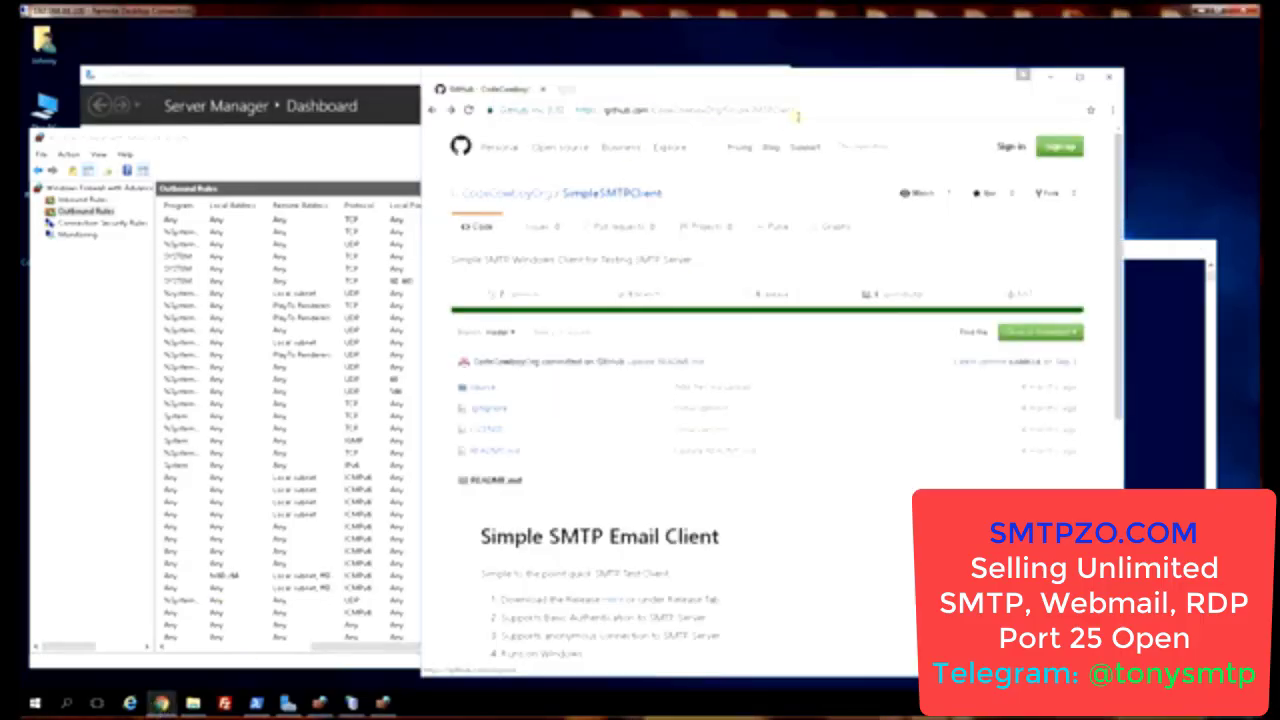
pyautogui.click(580, 109)
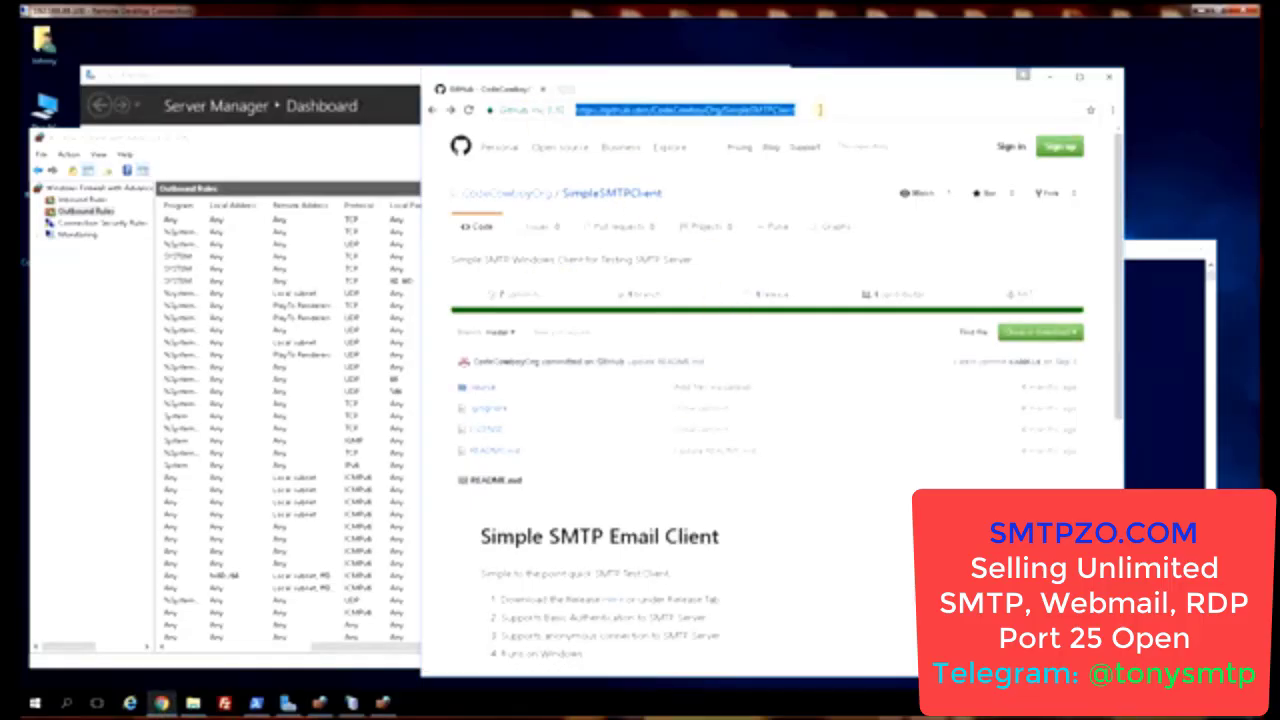
pyautogui.click(821, 110)
pyautogui.moveTo(830, 110); pyautogui.dragTo(505, 113)
pyautogui.scroll(-1, 790, 531)
pyautogui.scroll(-5, 560, 512)
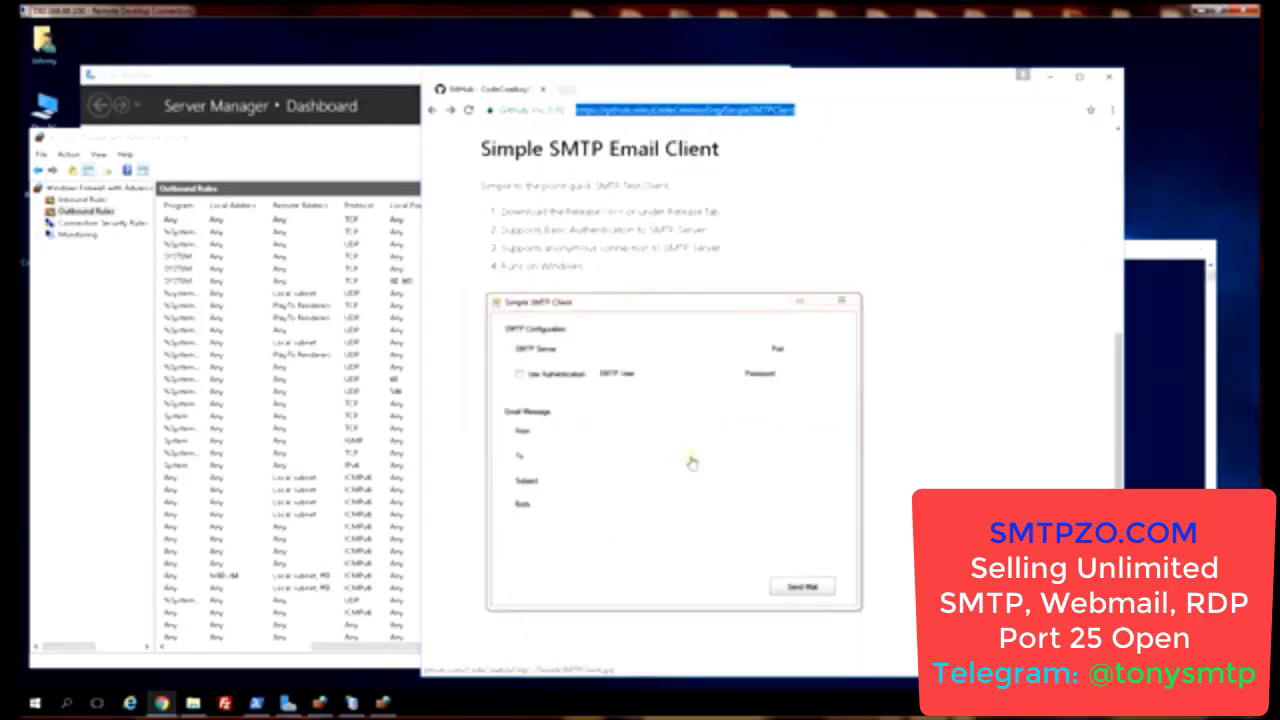
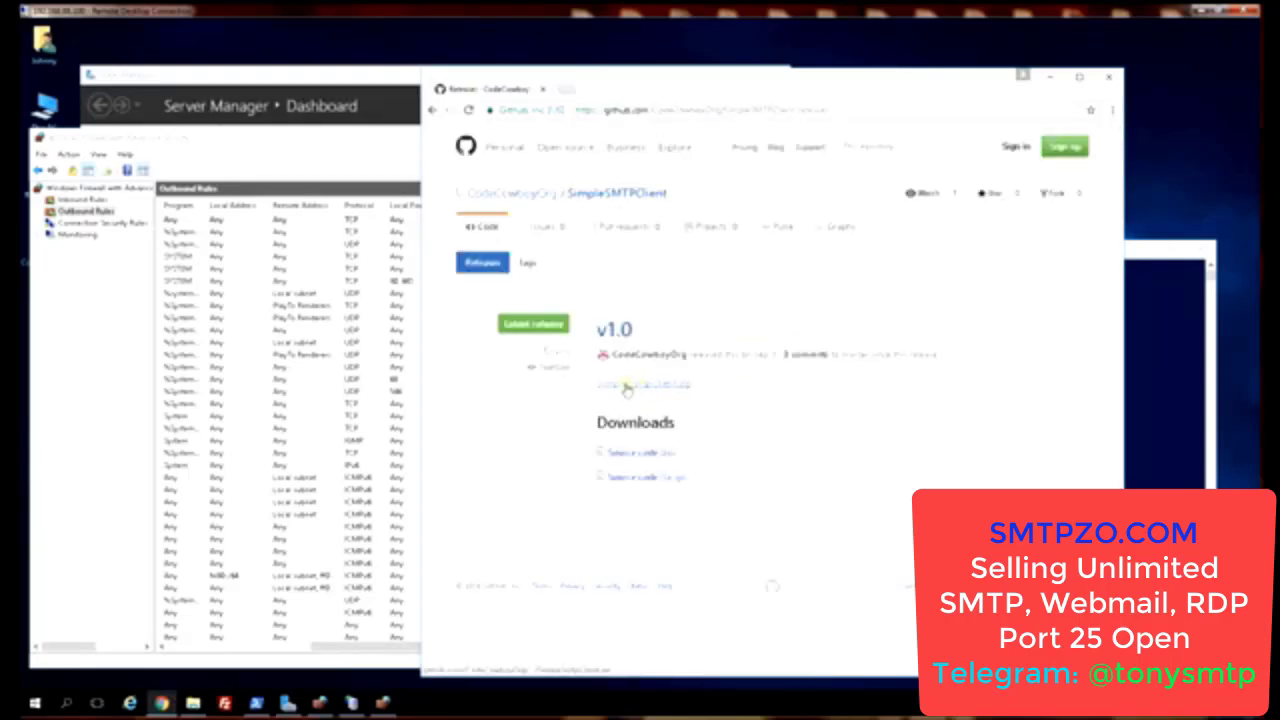
pyautogui.click(631, 388)
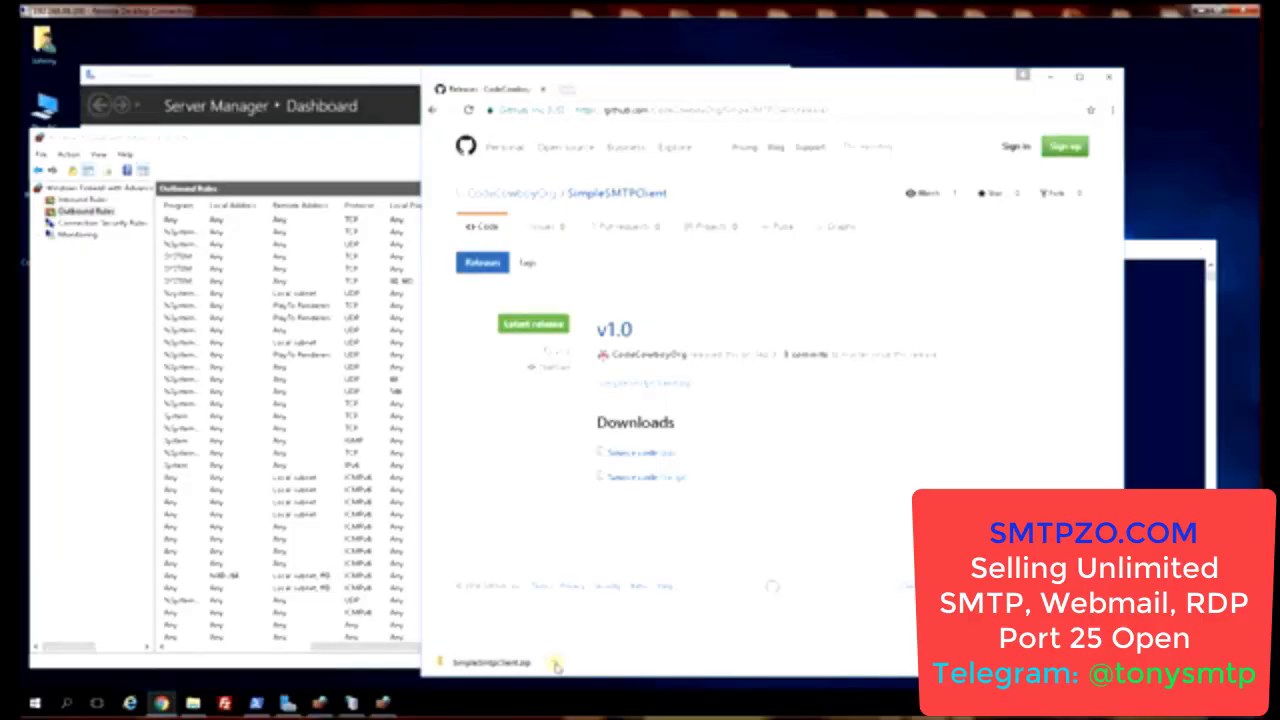
# Step: Show the downloaded SimpleSmtpClient archive in its folder and launch the application inside it, allowing it to run past the SmartScreen block
pyautogui.click(556, 665)
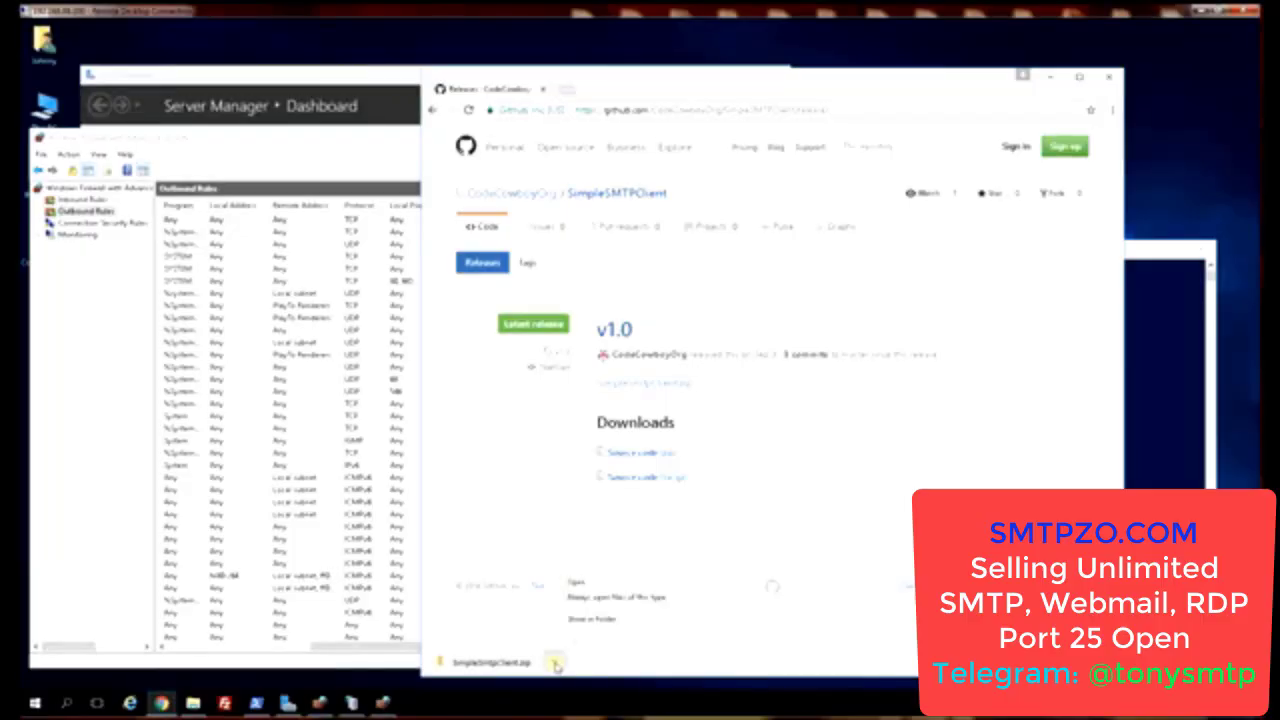
pyautogui.click(605, 620)
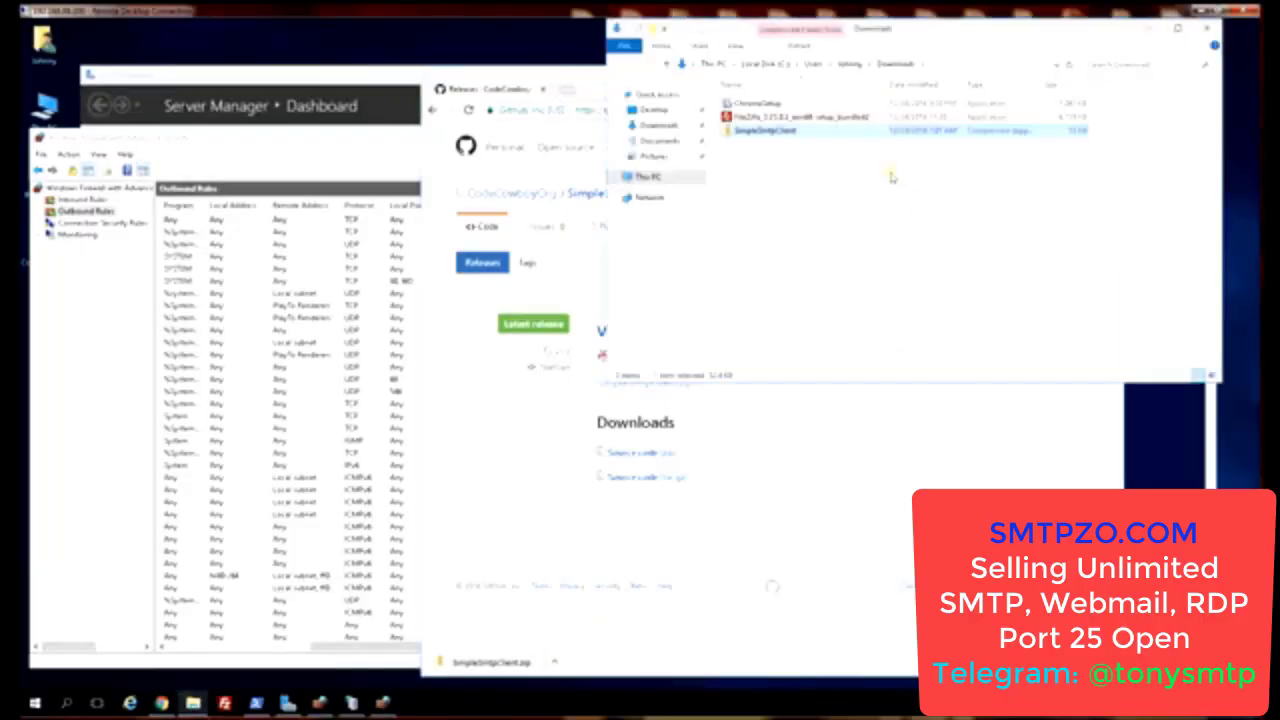
pyautogui.doubleClick(776, 138)
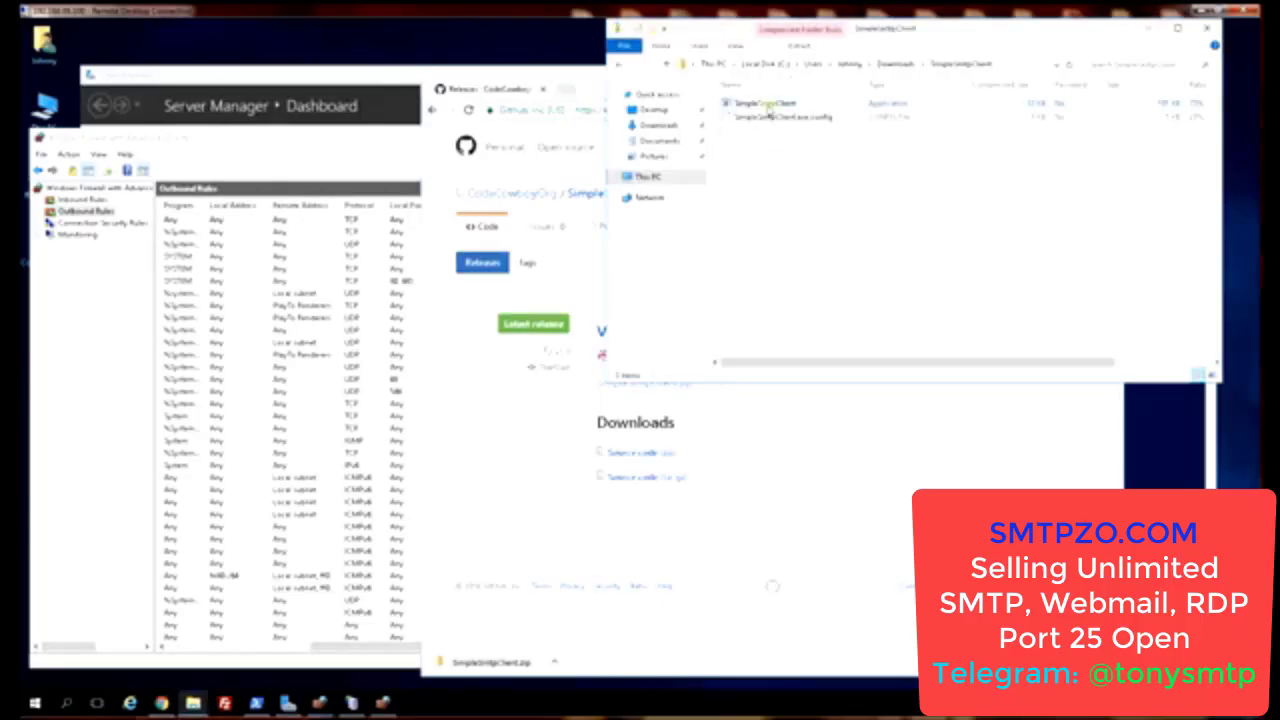
pyautogui.doubleClick(765, 106)
pyautogui.click(656, 386)
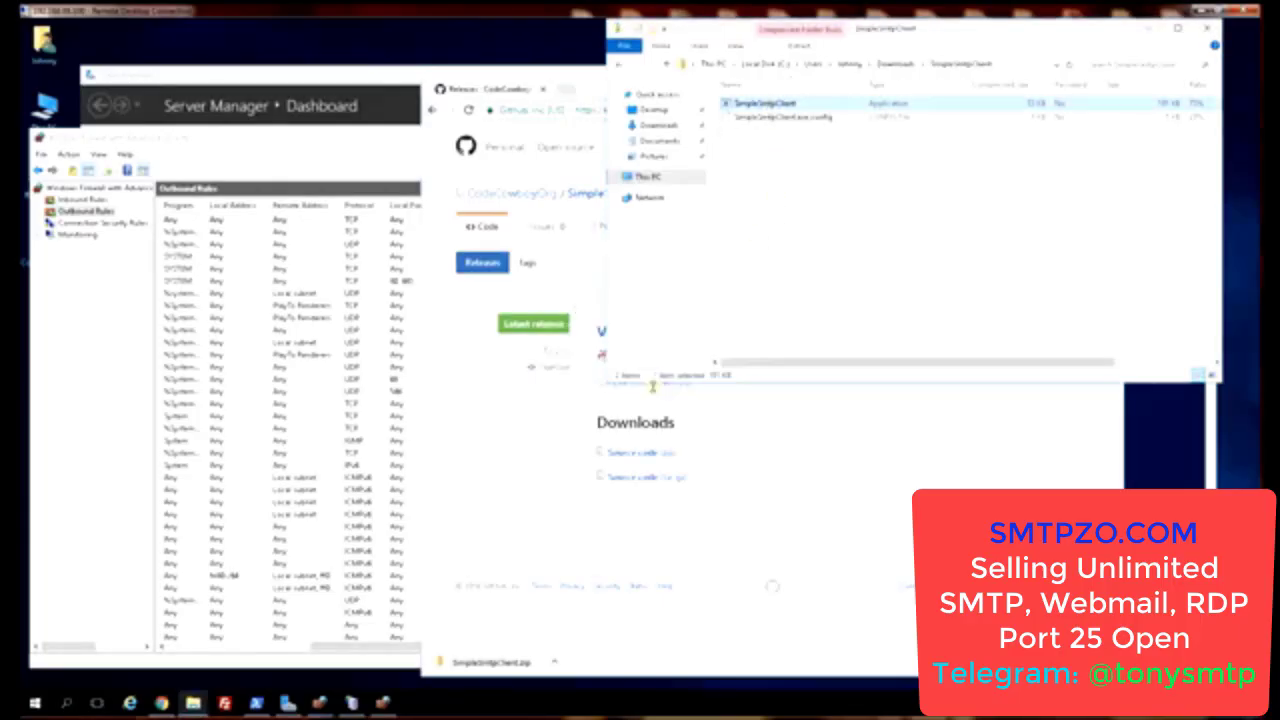
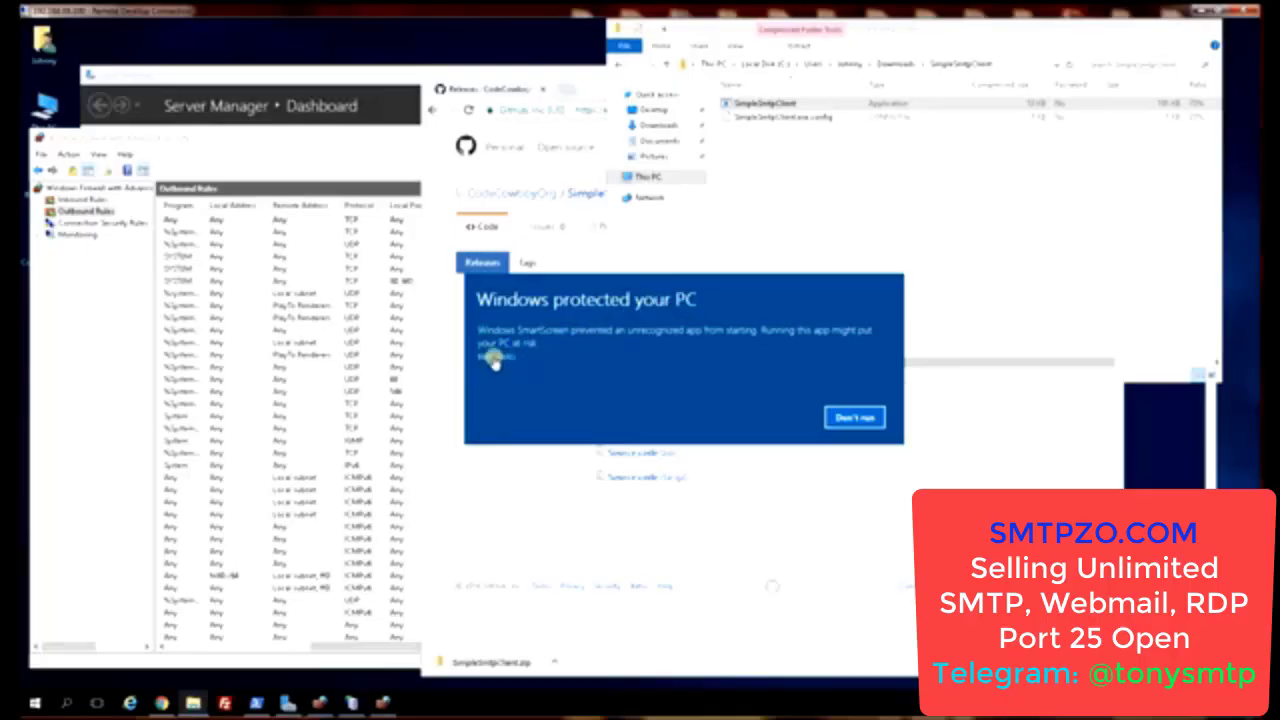
pyautogui.click(493, 360)
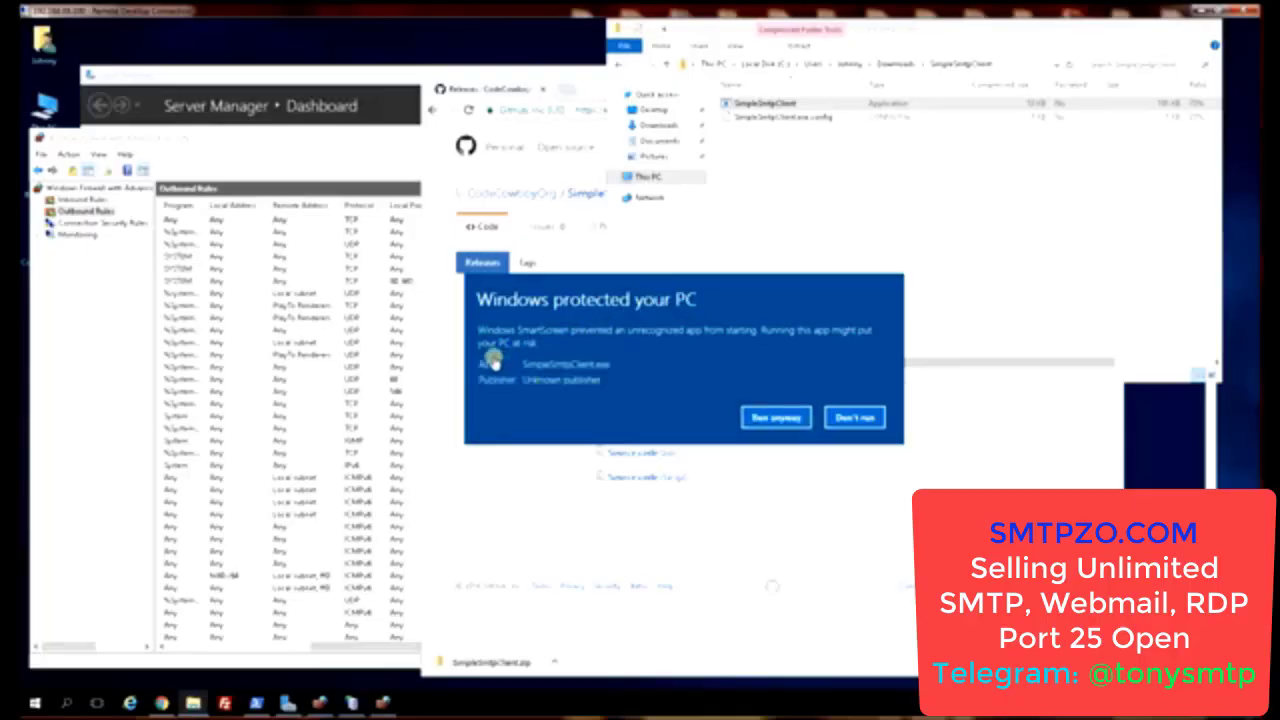
pyautogui.click(772, 420)
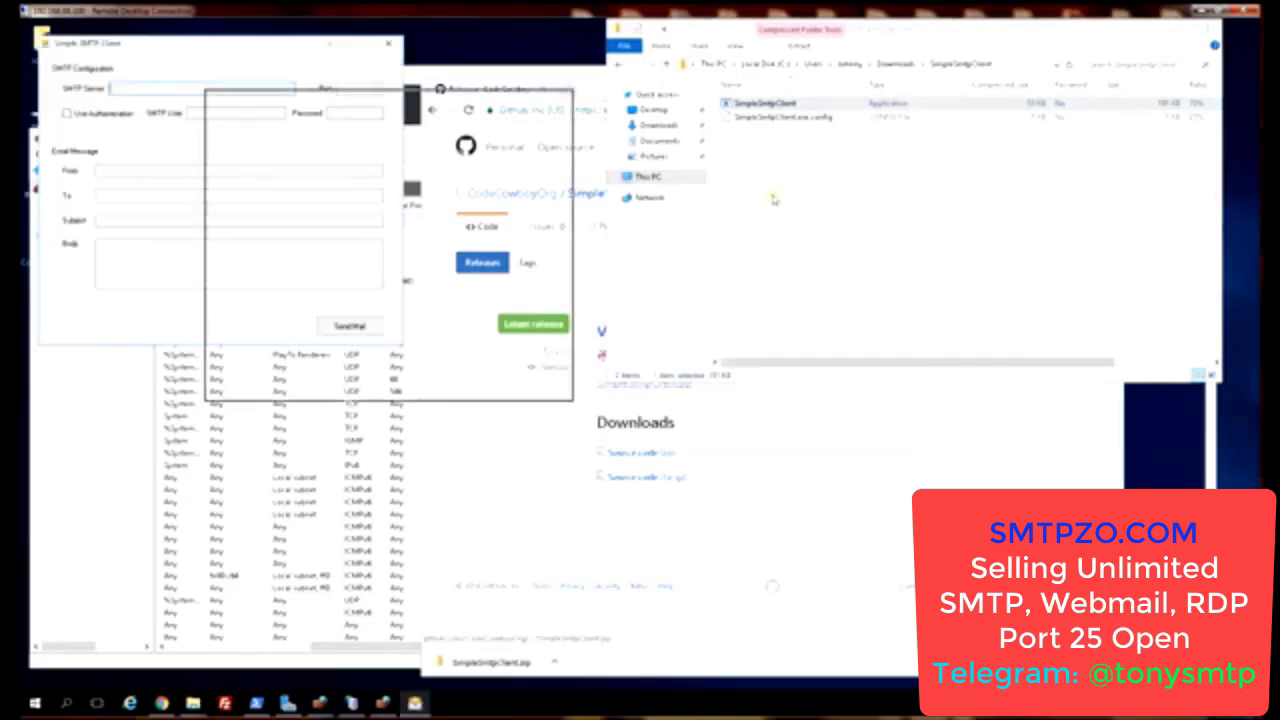
# Step: Configure the SMTP client to use server localhost on port 25
pyautogui.moveTo(772, 200); pyautogui.dragTo(745, 223)
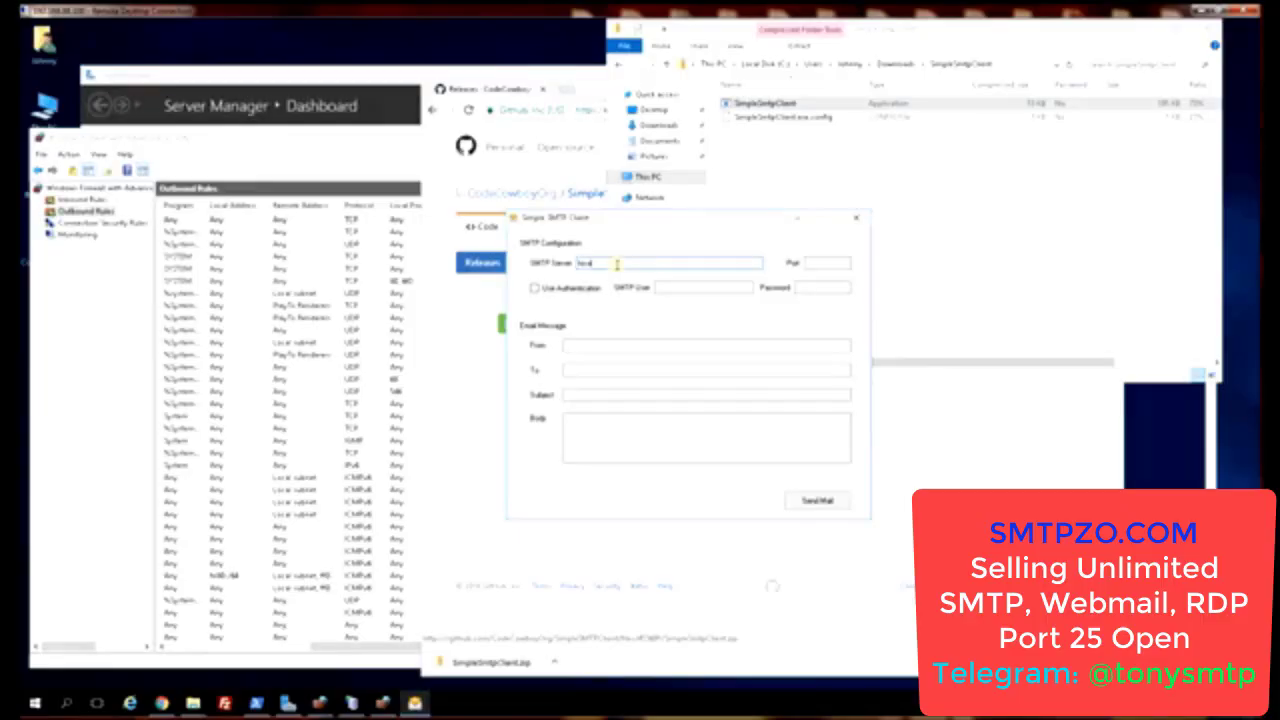
pyautogui.press('Tab')
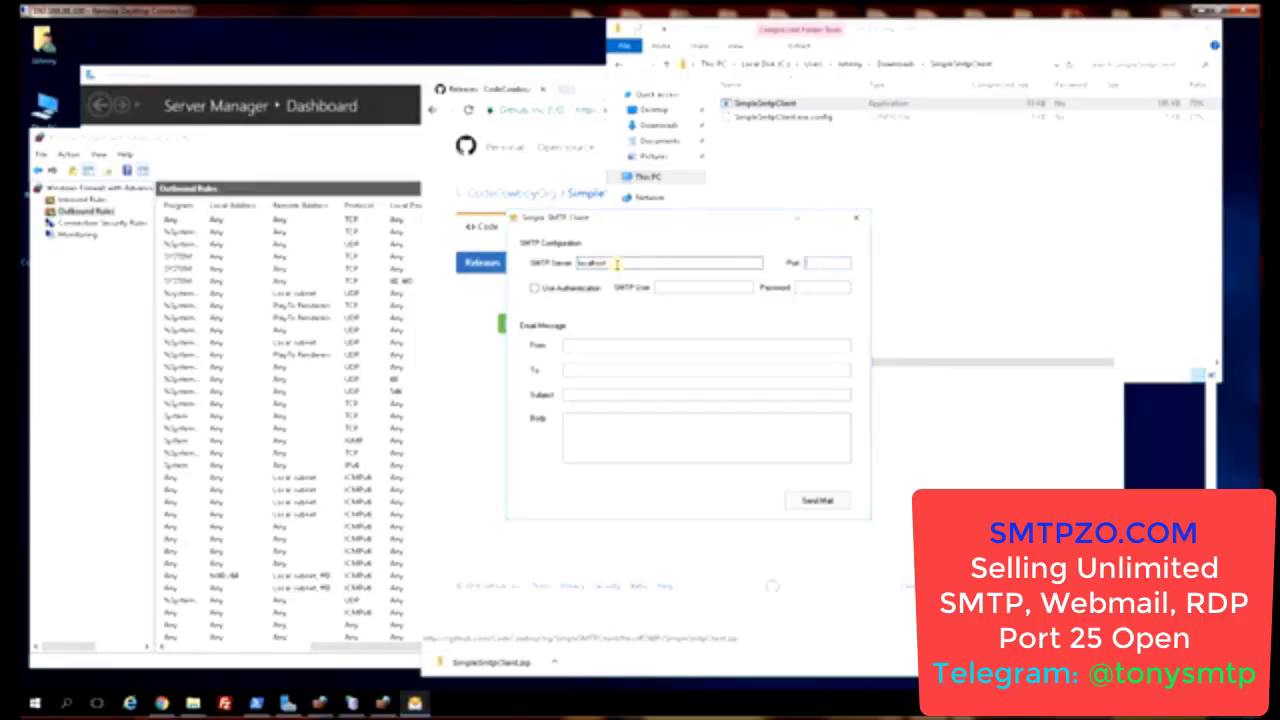
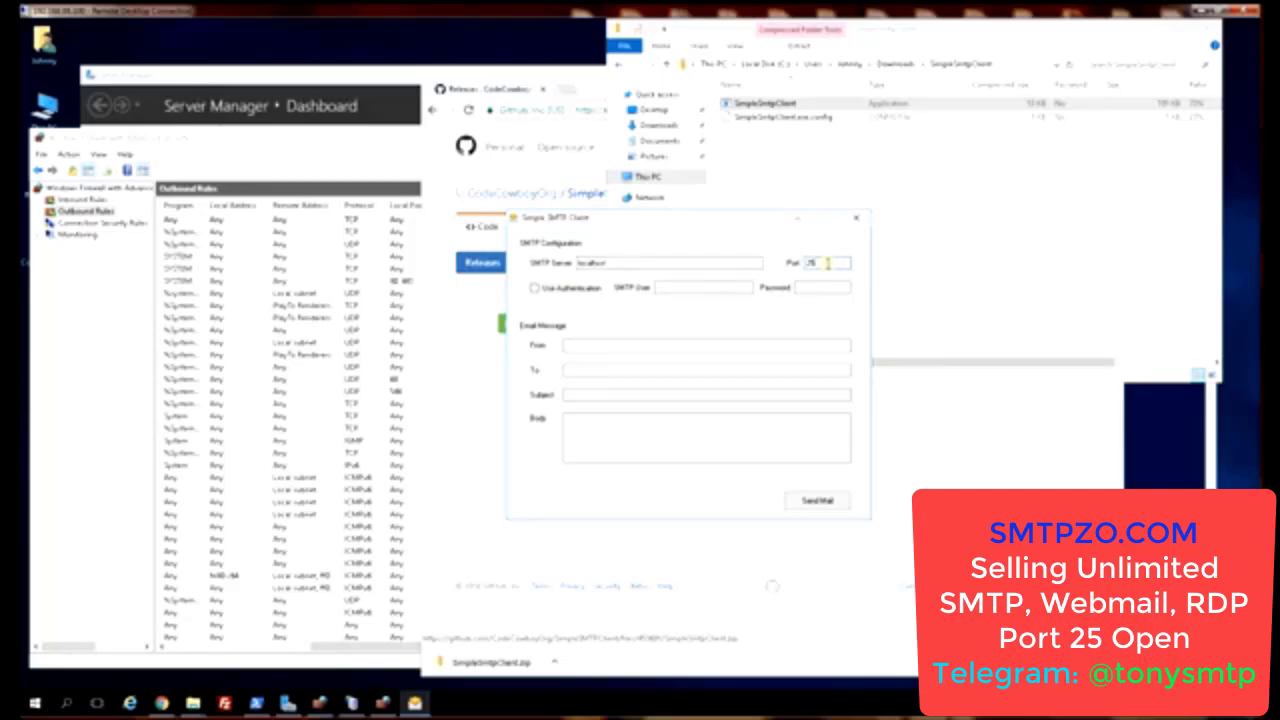
# Step: Fill in the sender and recipient e-mail addresses, subject "test 1" and body "test", and send the test mail
pyautogui.click(588, 346)
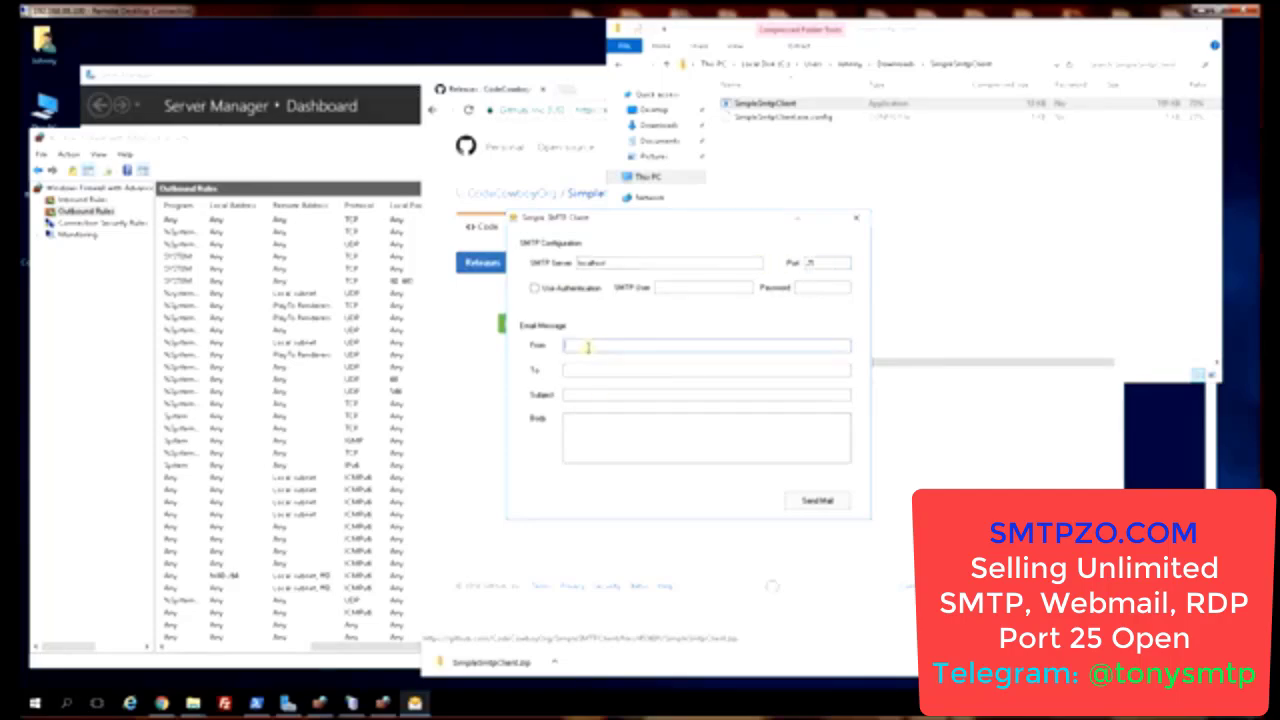
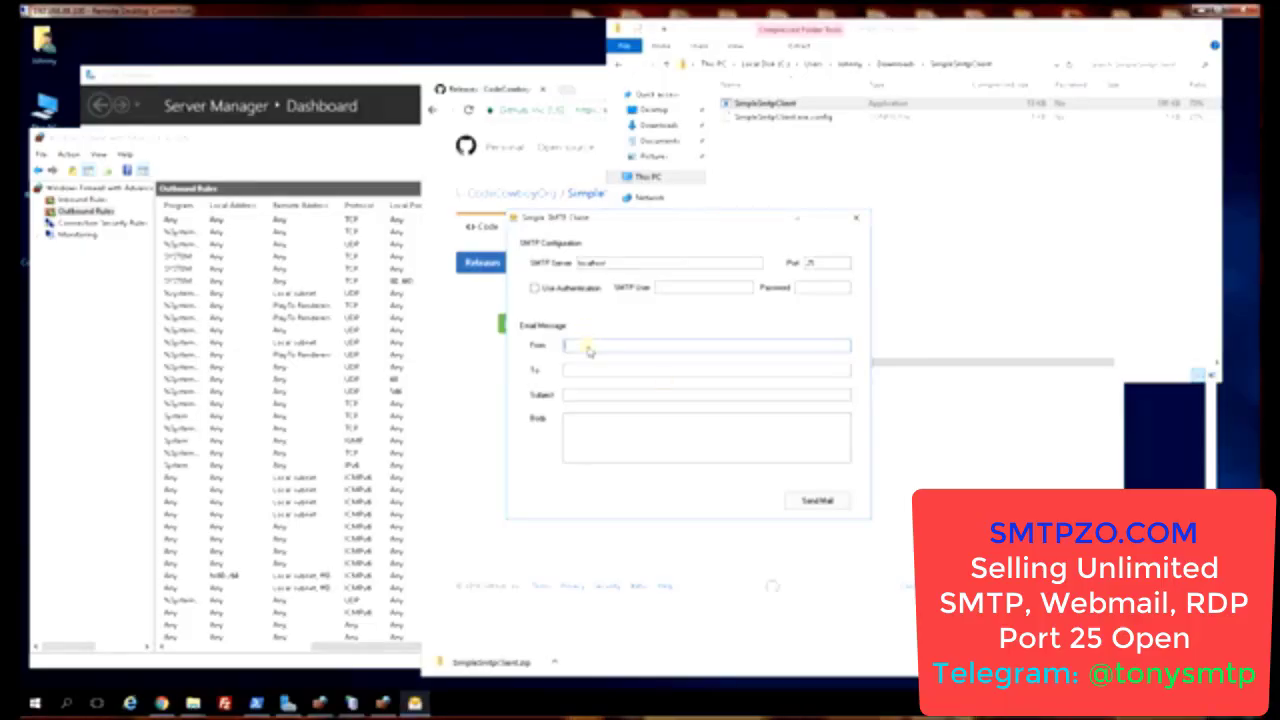
pyautogui.hotkey('ctrl', 'v')
pyautogui.click(587, 370)
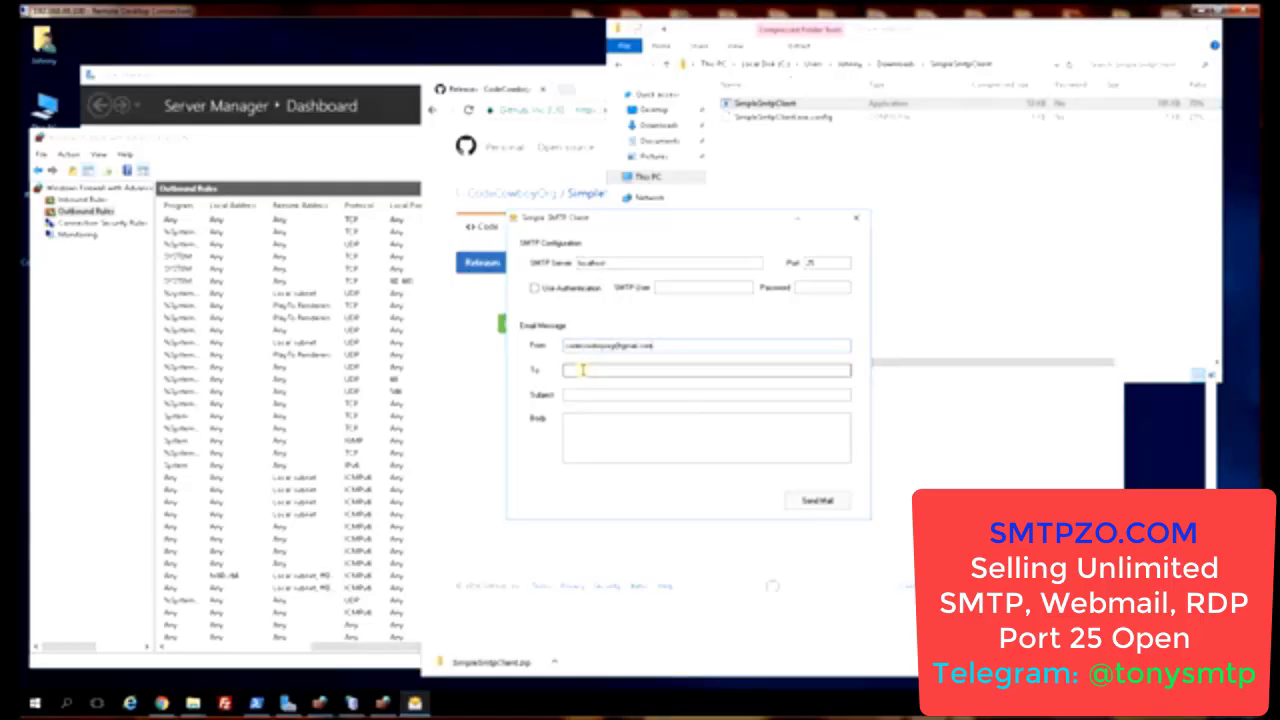
pyautogui.hotkey('ctrl', 'v')
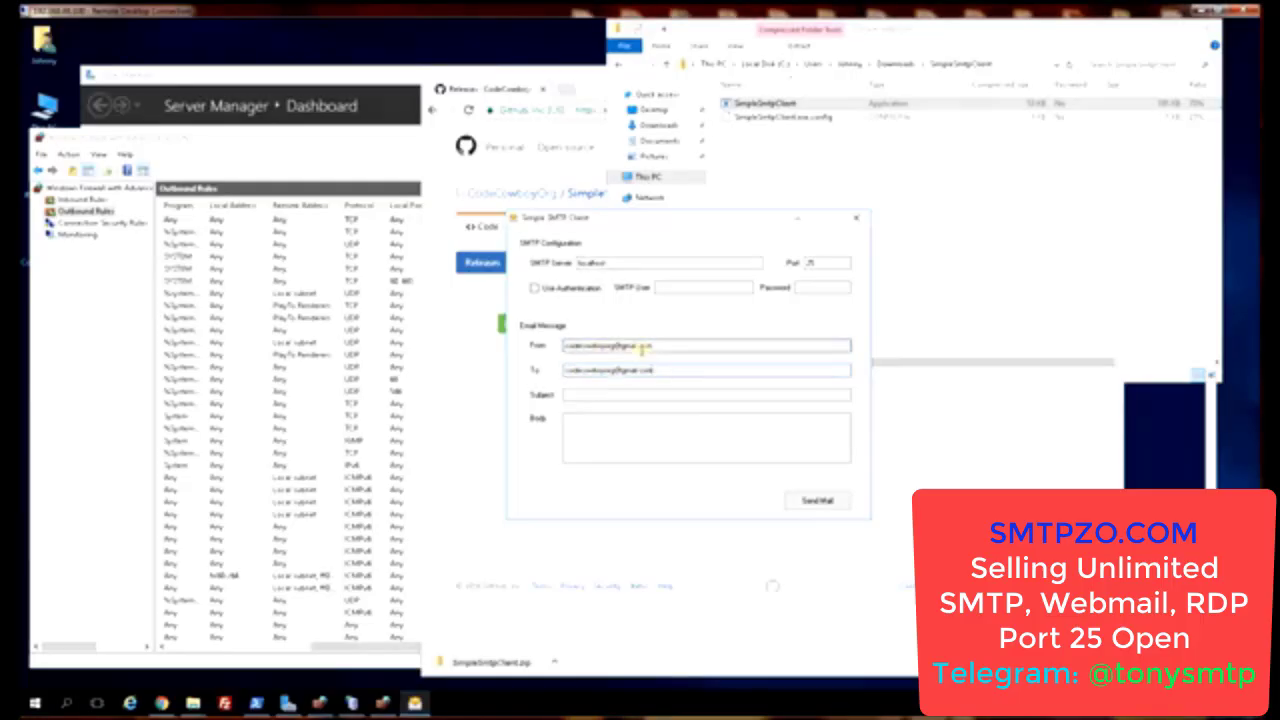
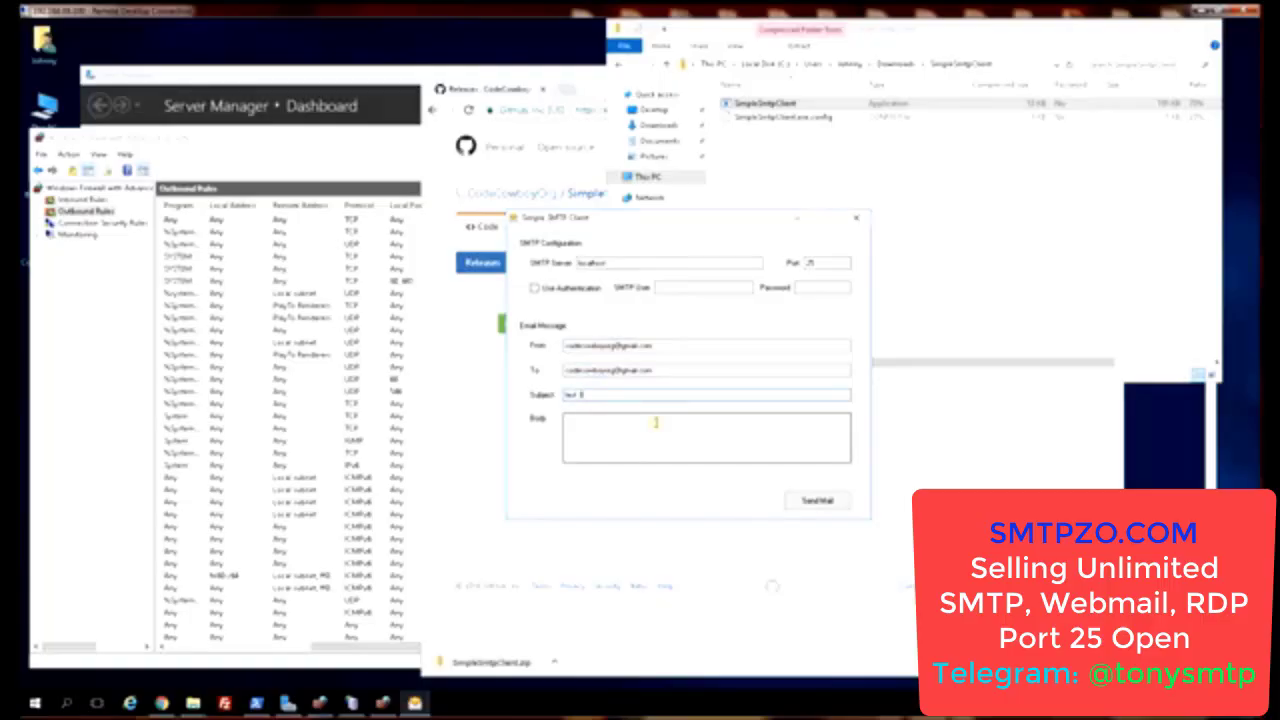
pyautogui.click(656, 422)
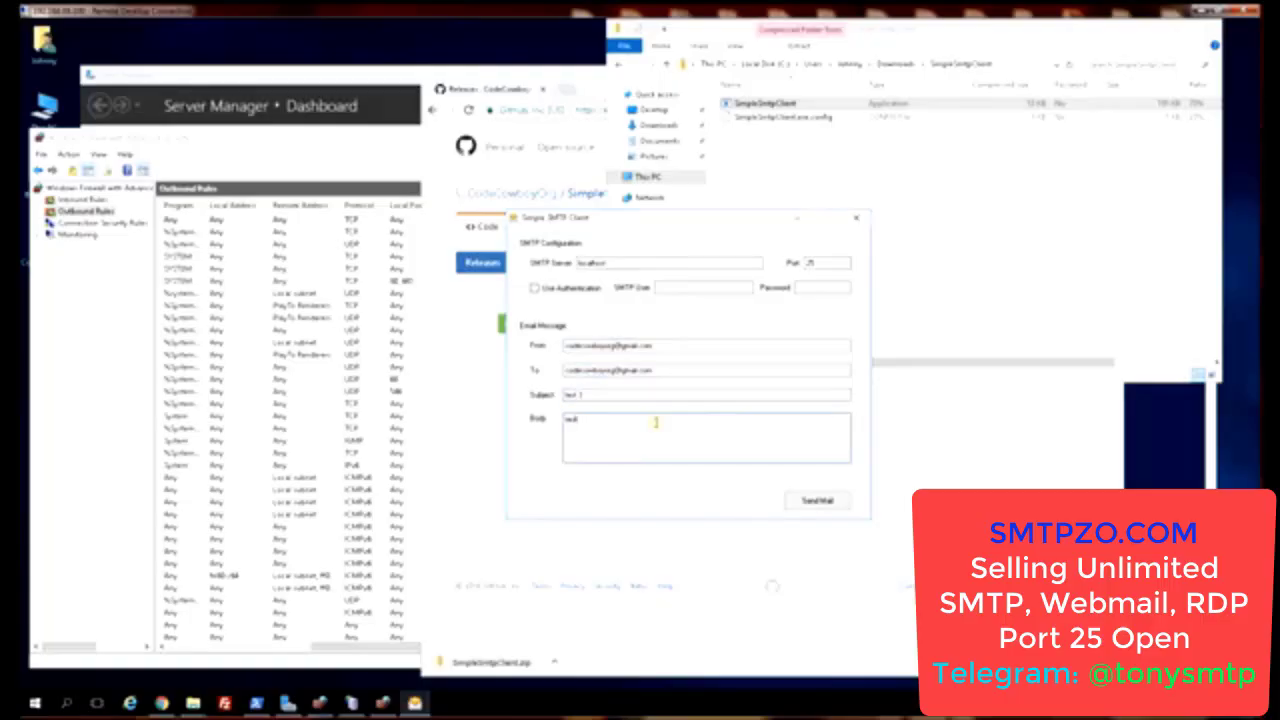
pyautogui.click(827, 505)
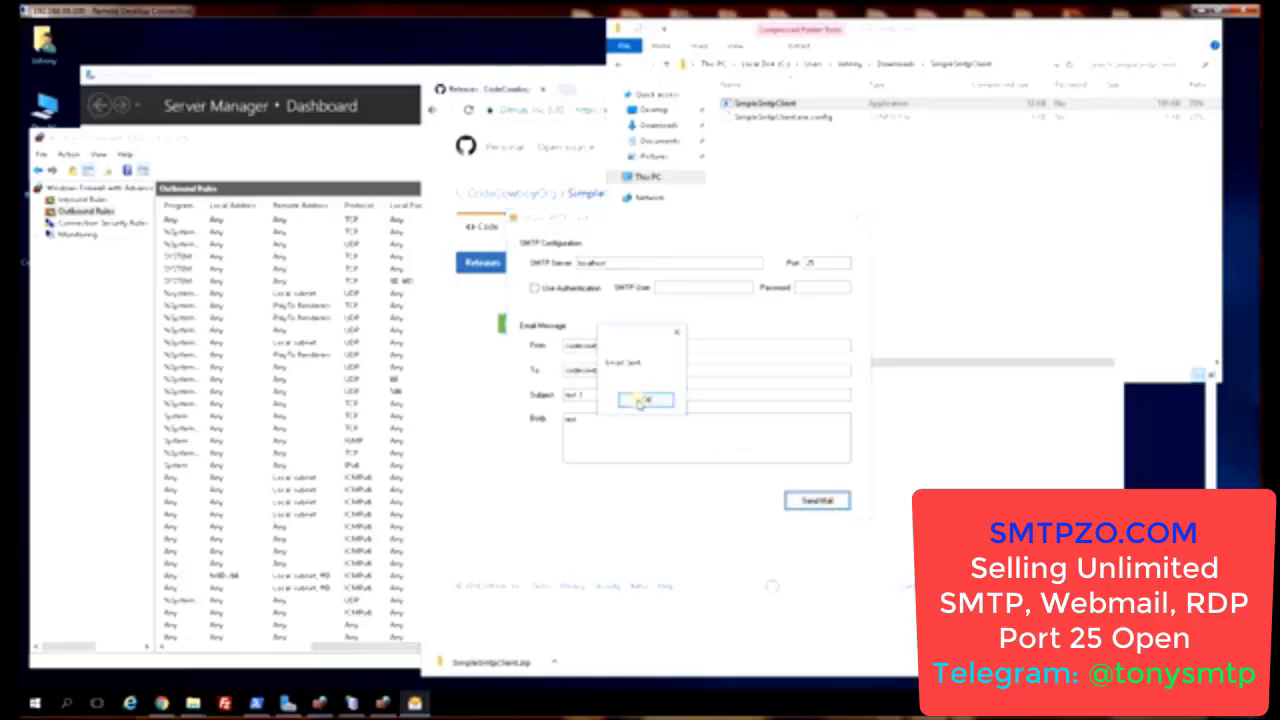
pyautogui.click(648, 401)
# Step: Return to the SMTP virtual server's properties in IIS 6.0 Manager and set relay restrictions to only the list below
pyautogui.moveTo(629, 222); pyautogui.dragTo(230, 122)
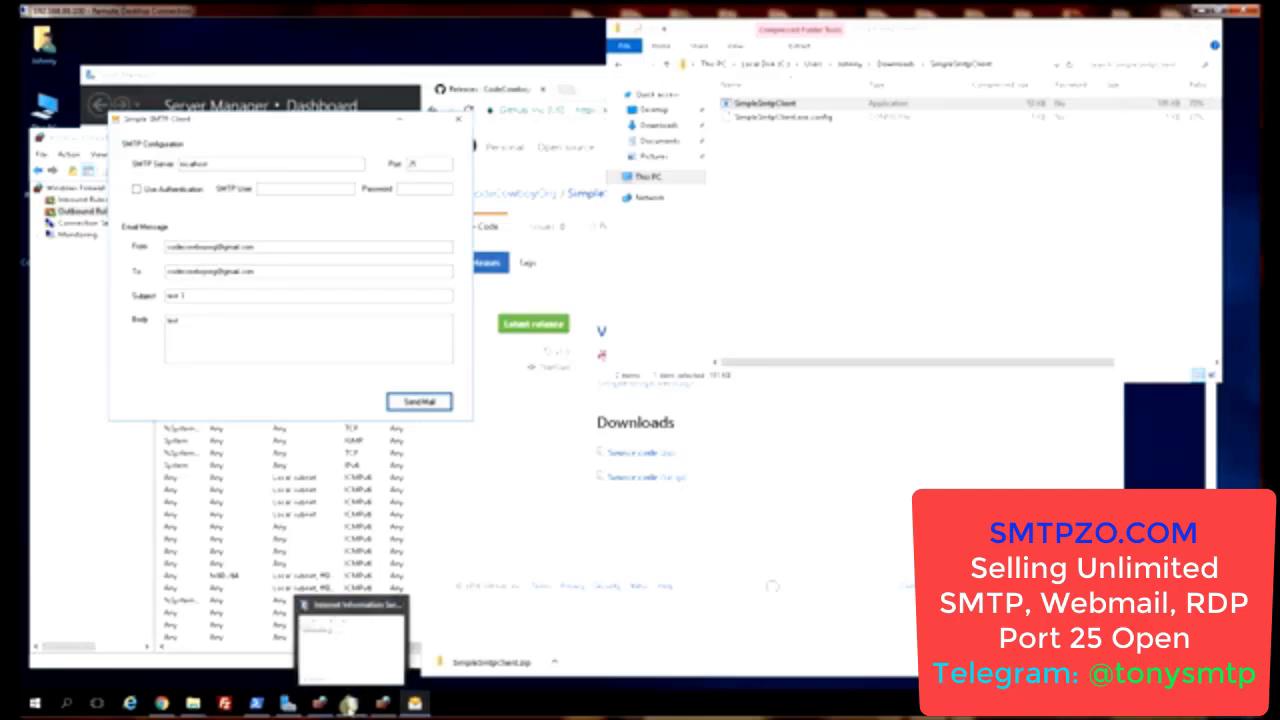
pyautogui.click(348, 705)
pyautogui.rightClick(512, 201)
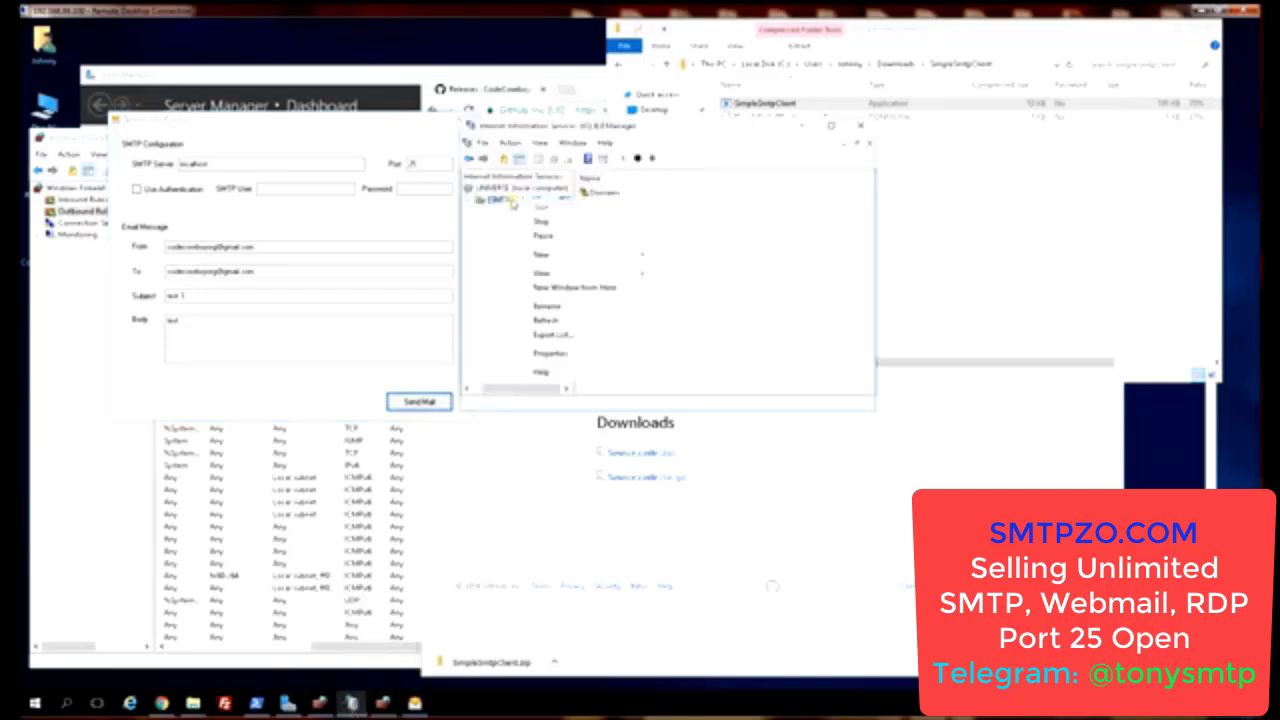
pyautogui.click(580, 355)
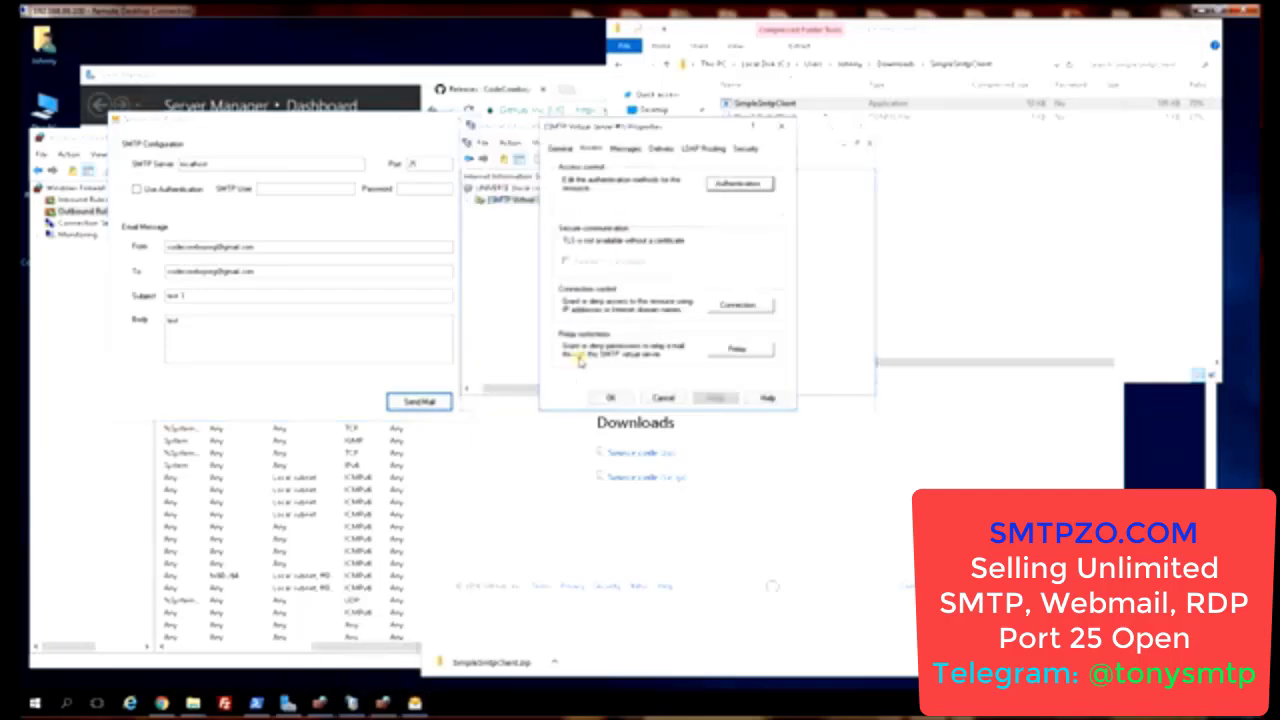
pyautogui.click(729, 355)
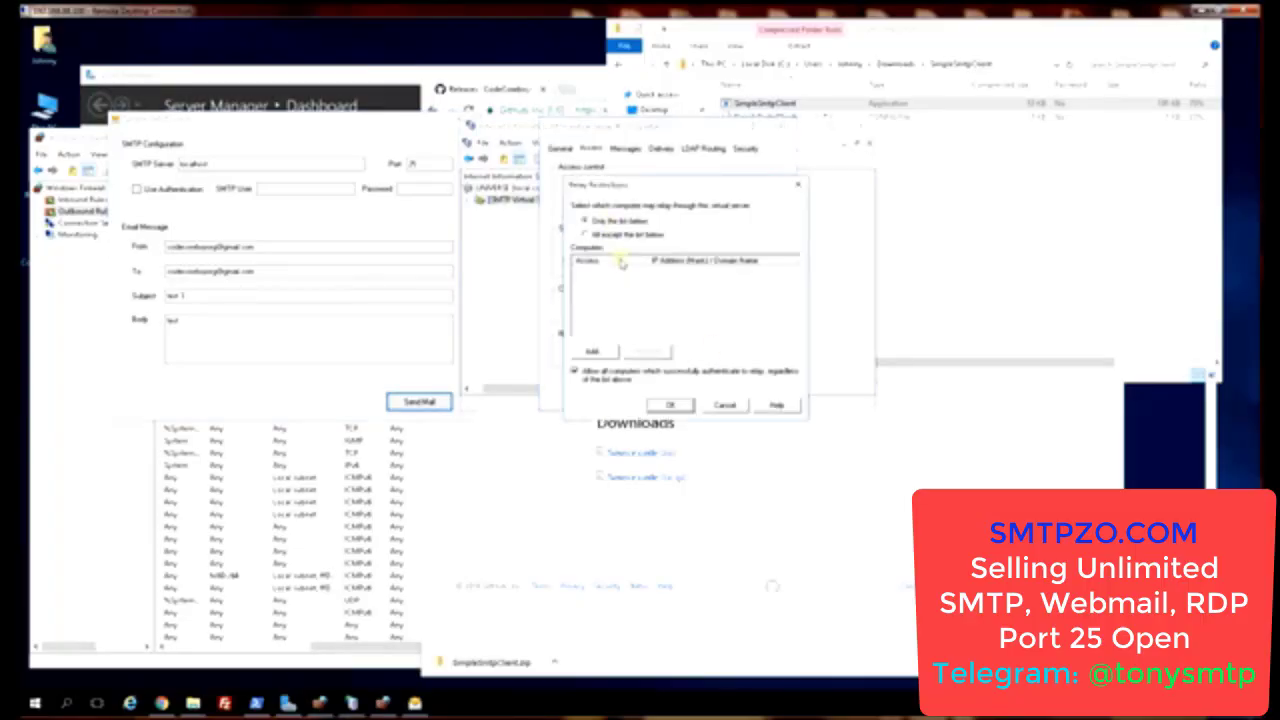
pyautogui.click(596, 222)
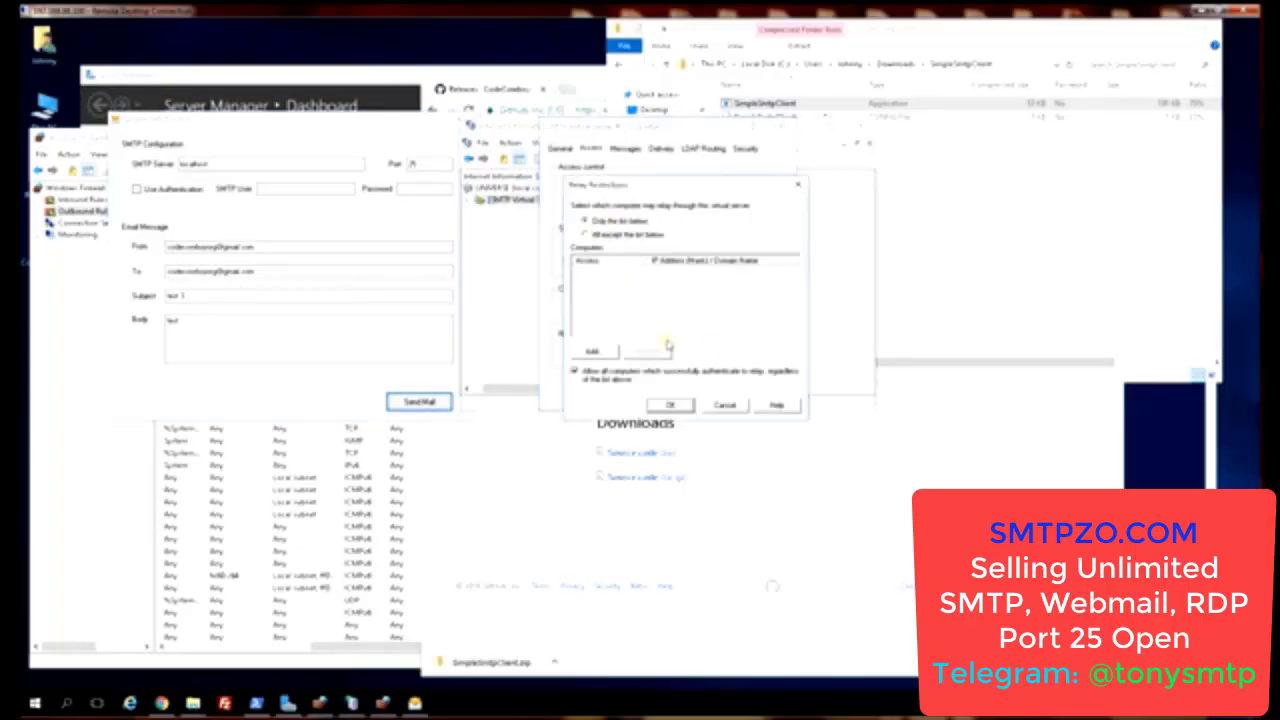
pyautogui.click(667, 405)
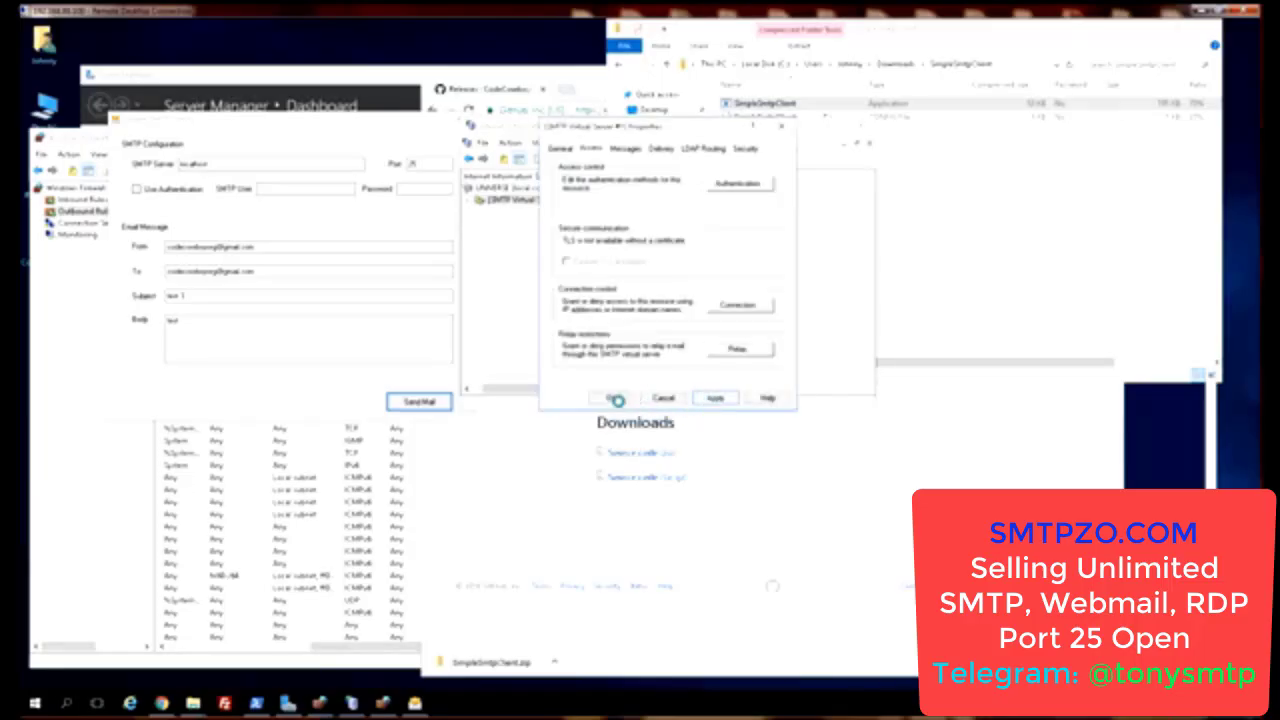
# Step: Save the relay restriction in the virtual server's properties, resend the test mail from the SMTP client and dismiss the server response
pyautogui.click(614, 399)
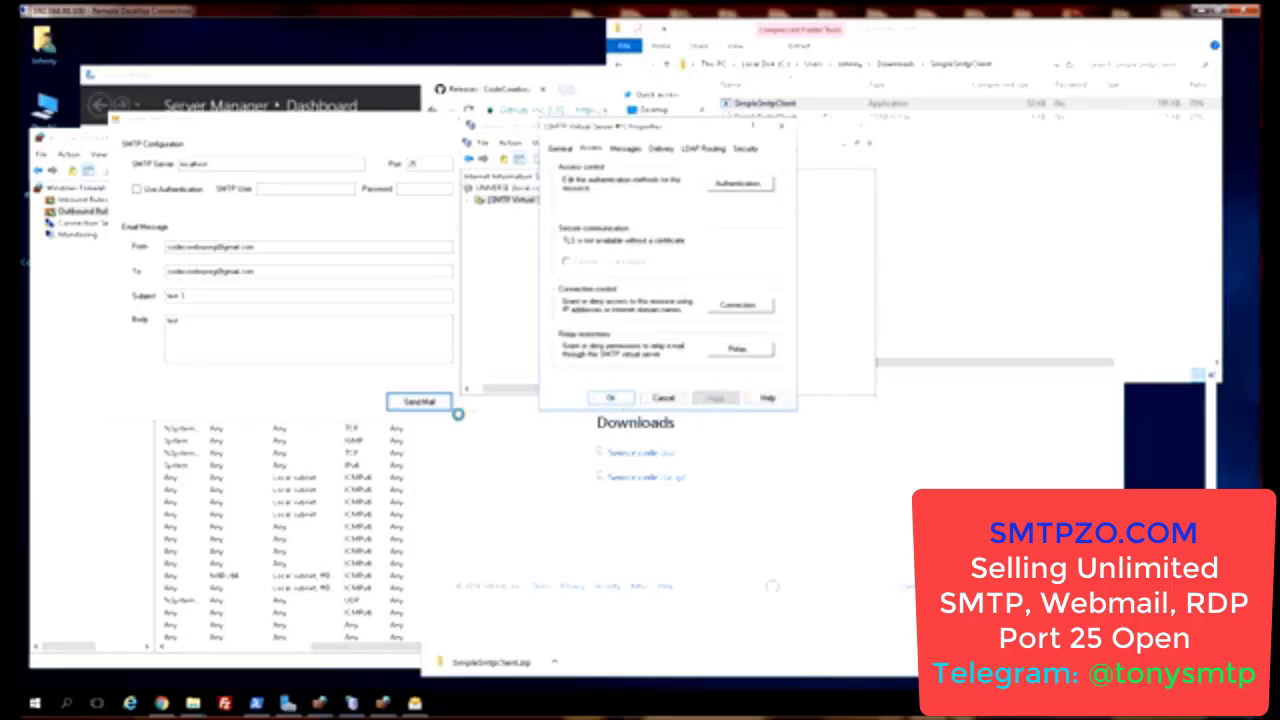
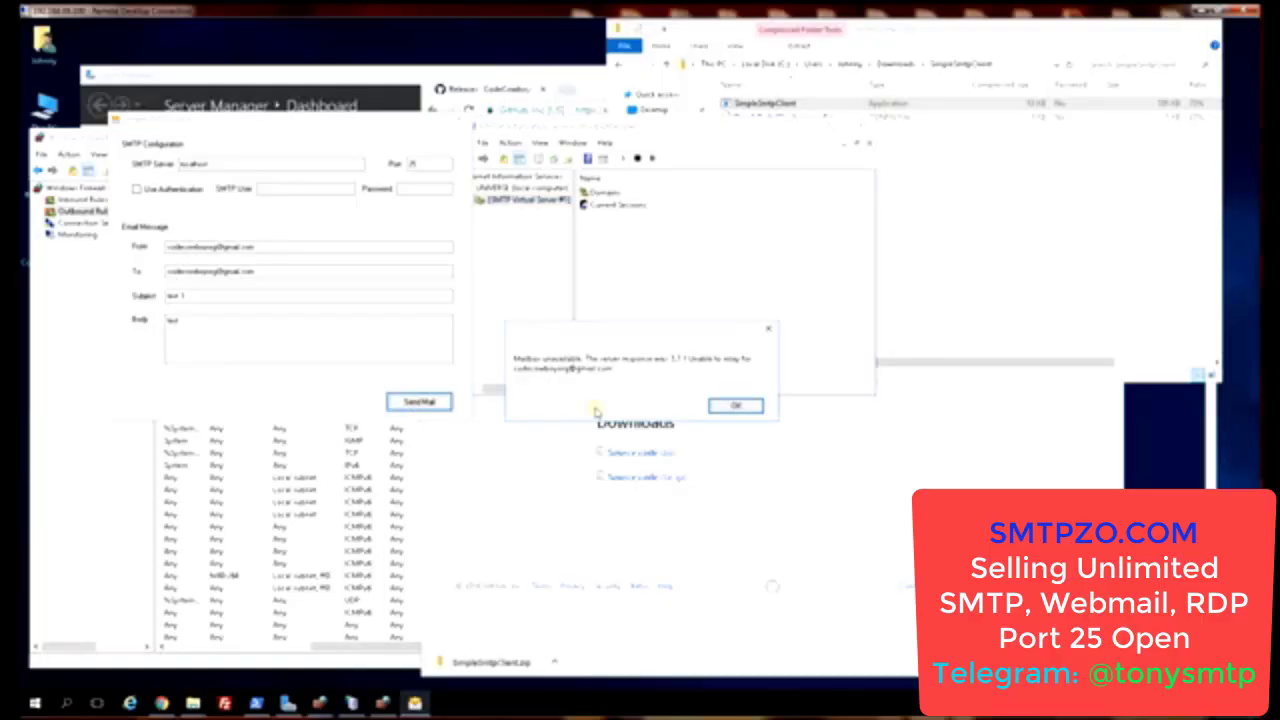
pyautogui.click(736, 405)
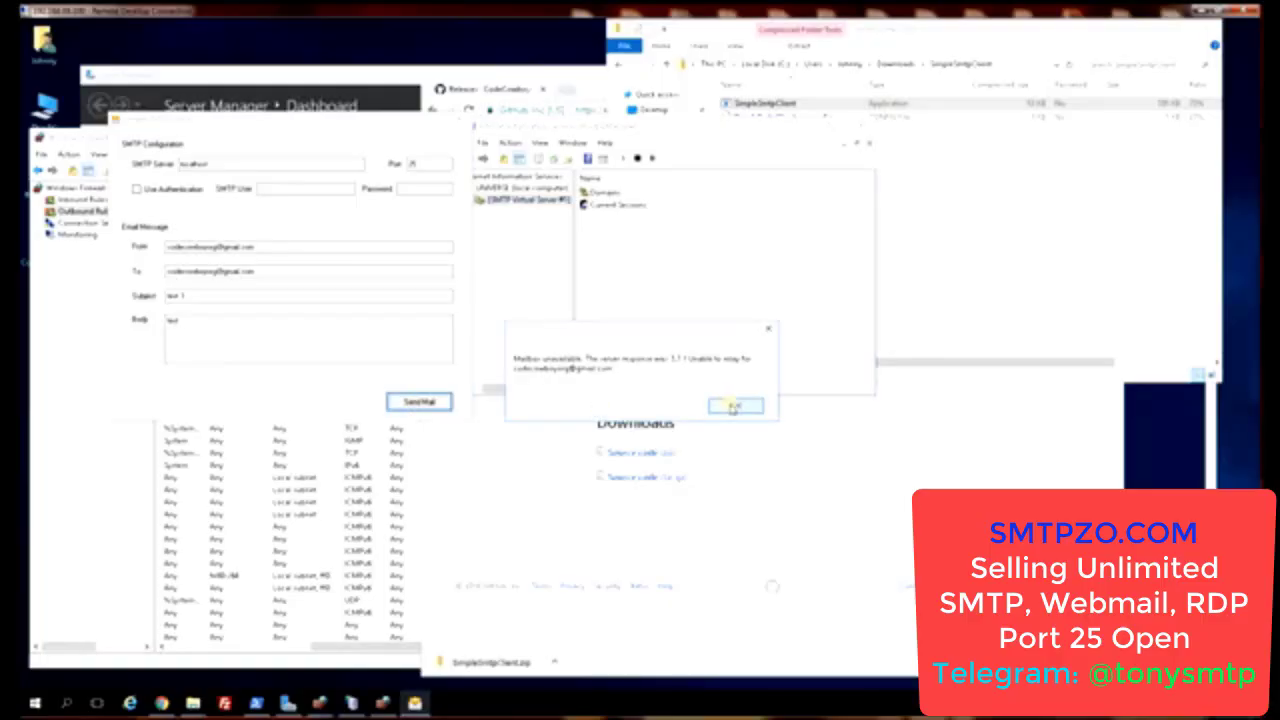
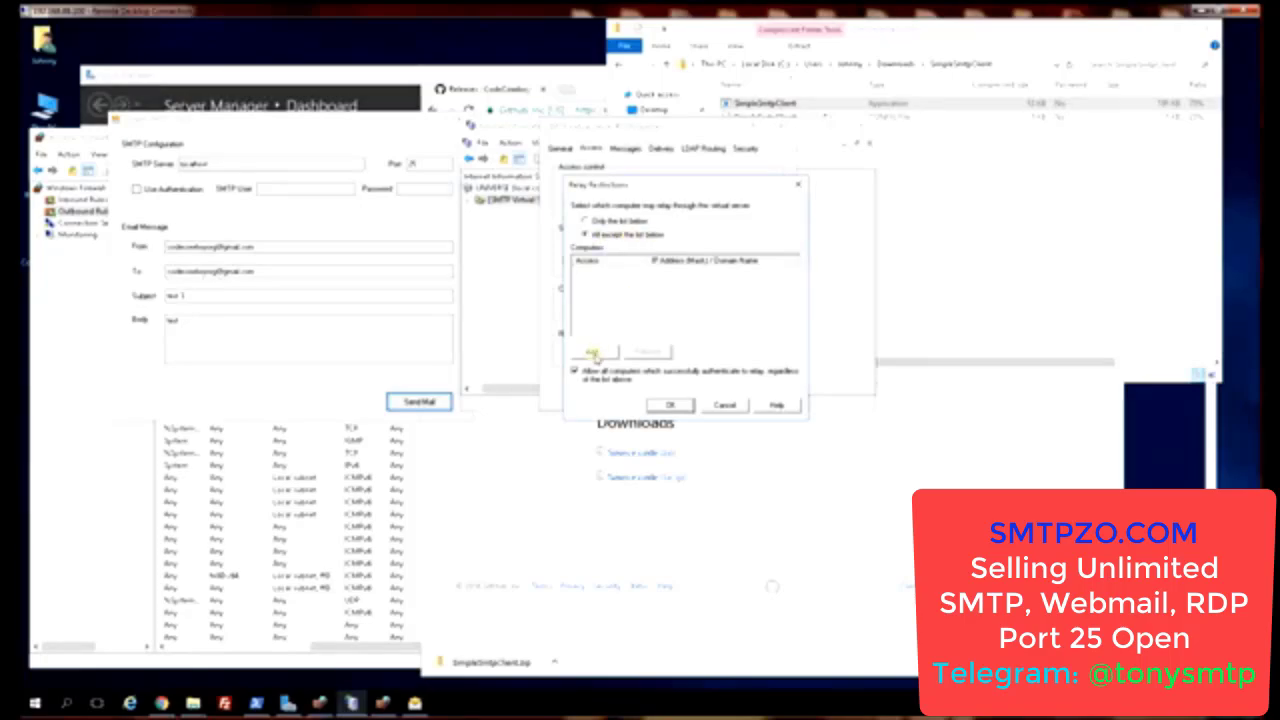
# Step: Set relay restrictions back to all except the list below, looking at the single-computer entry form without adding a computer
pyautogui.click(593, 353)
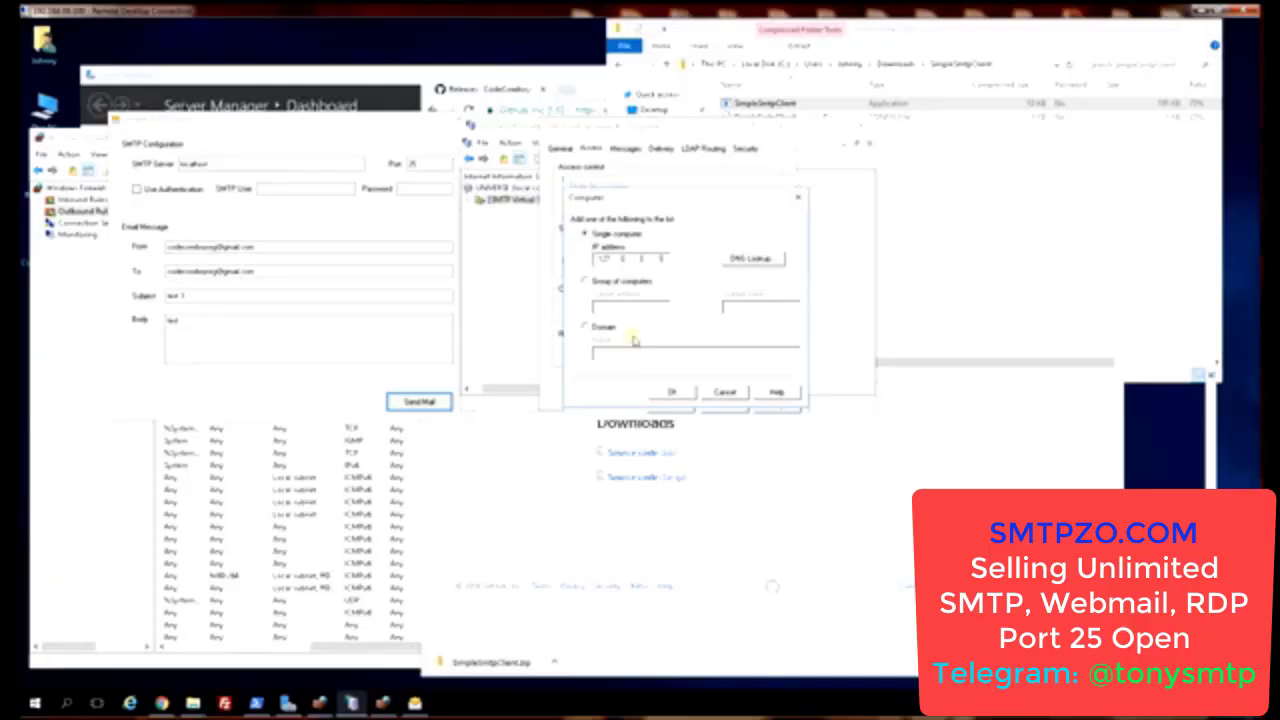
pyautogui.click(726, 393)
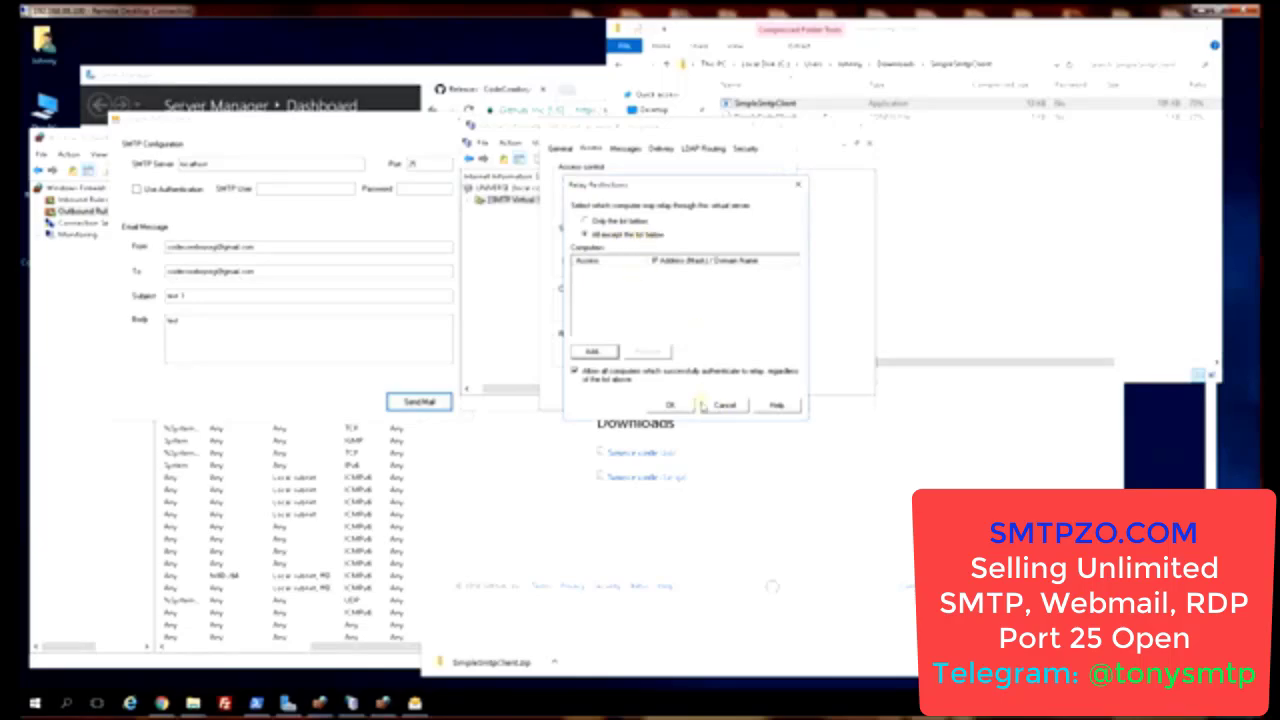
pyautogui.click(727, 407)
pyautogui.click(726, 406)
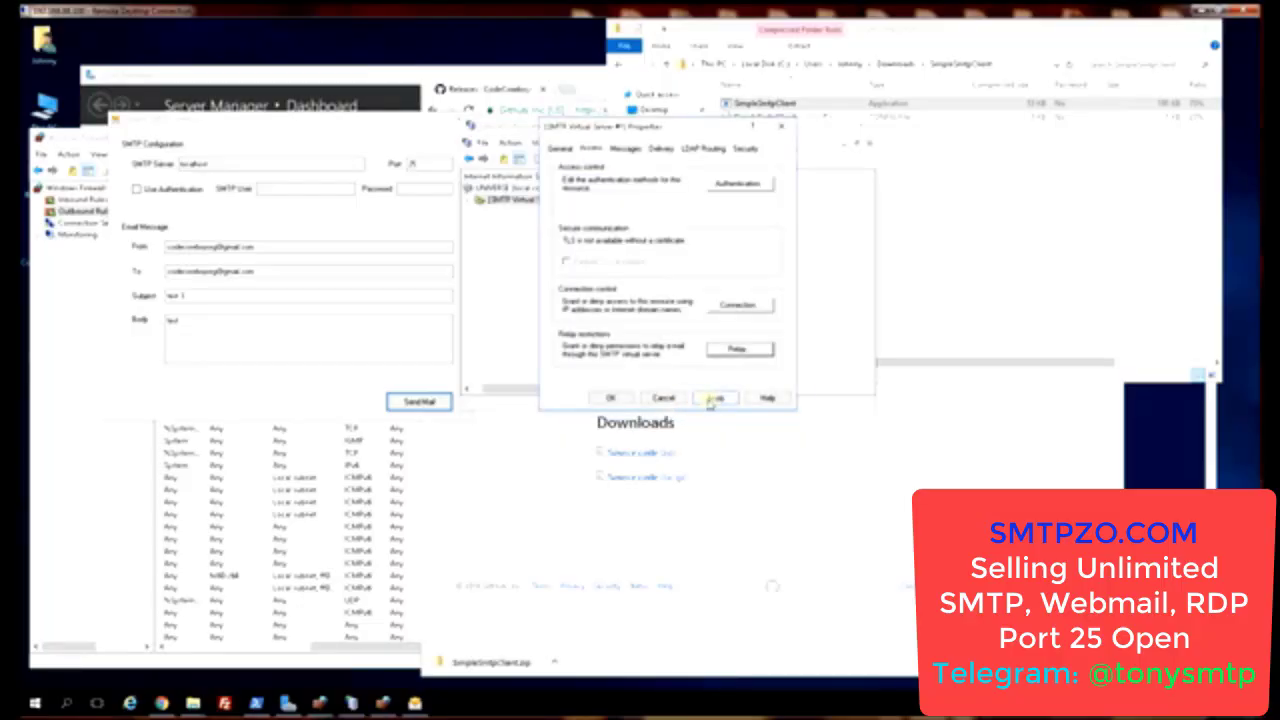
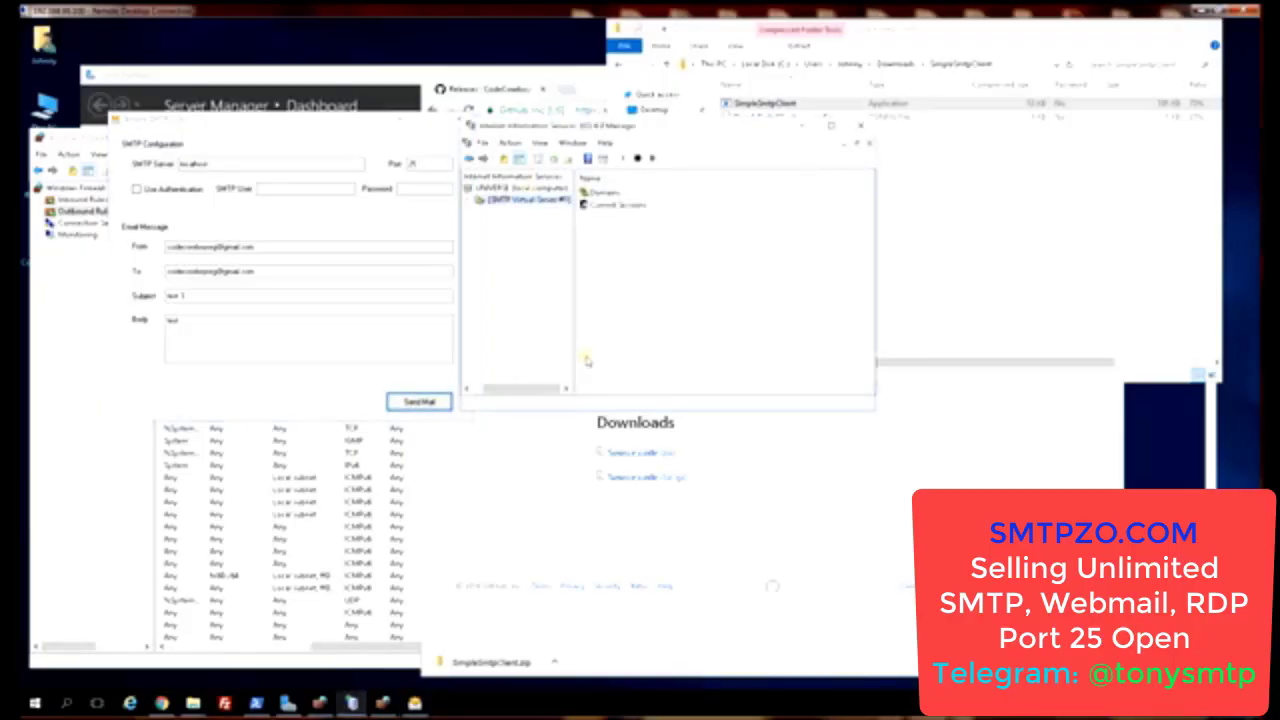
# Step: Check the smart host in the SMTP virtual server's advanced delivery settings, then return to the SMTP client and resend the test mail
pyautogui.click(661, 148)
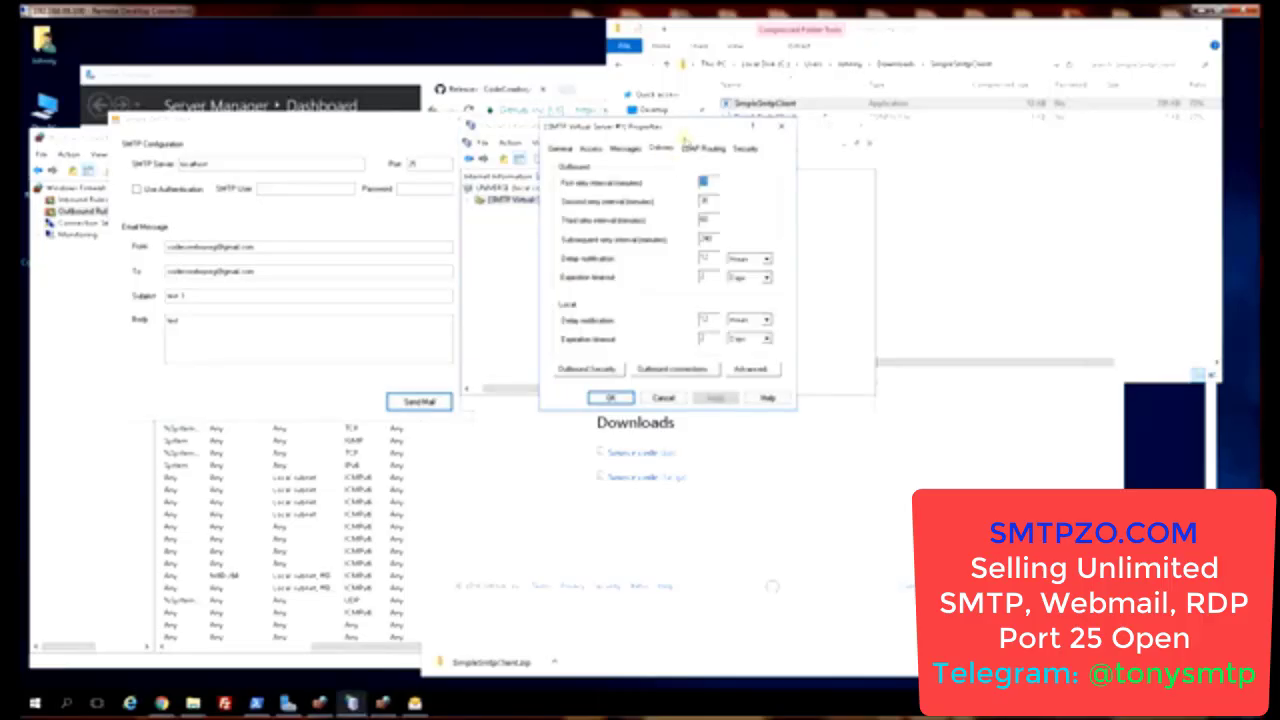
pyautogui.moveTo(686, 128); pyautogui.dragTo(606, 201)
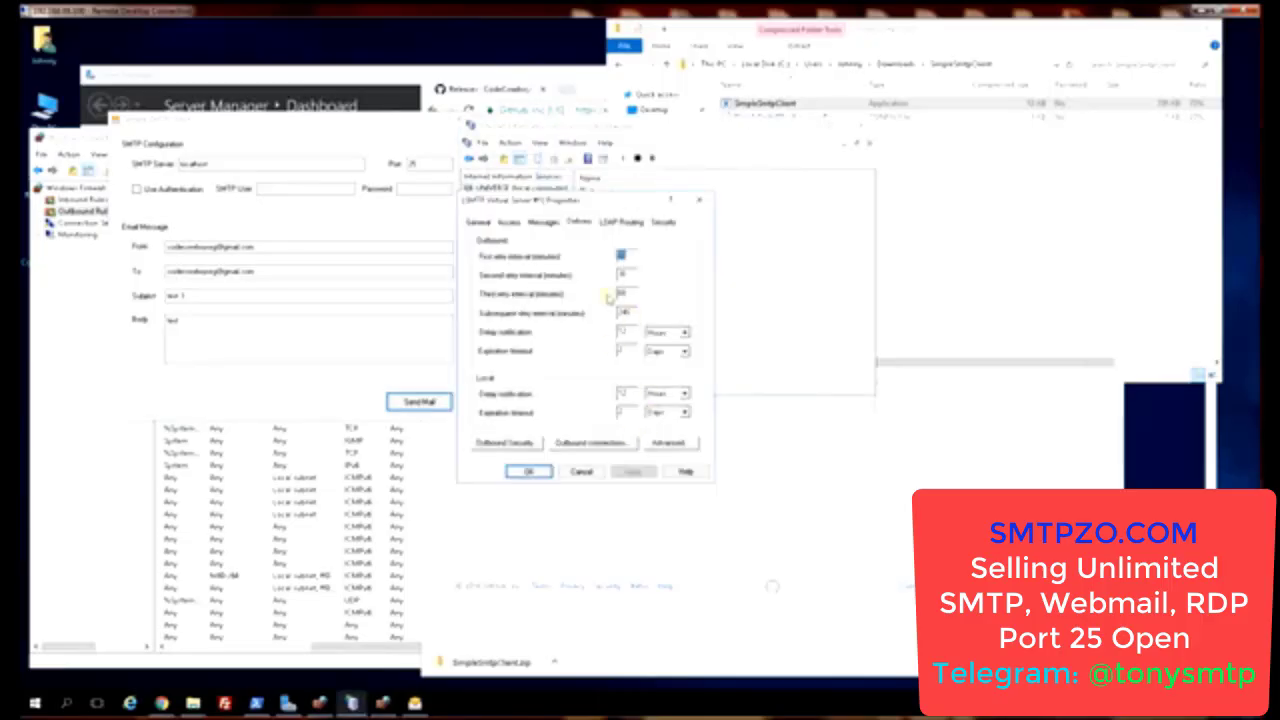
pyautogui.click(668, 443)
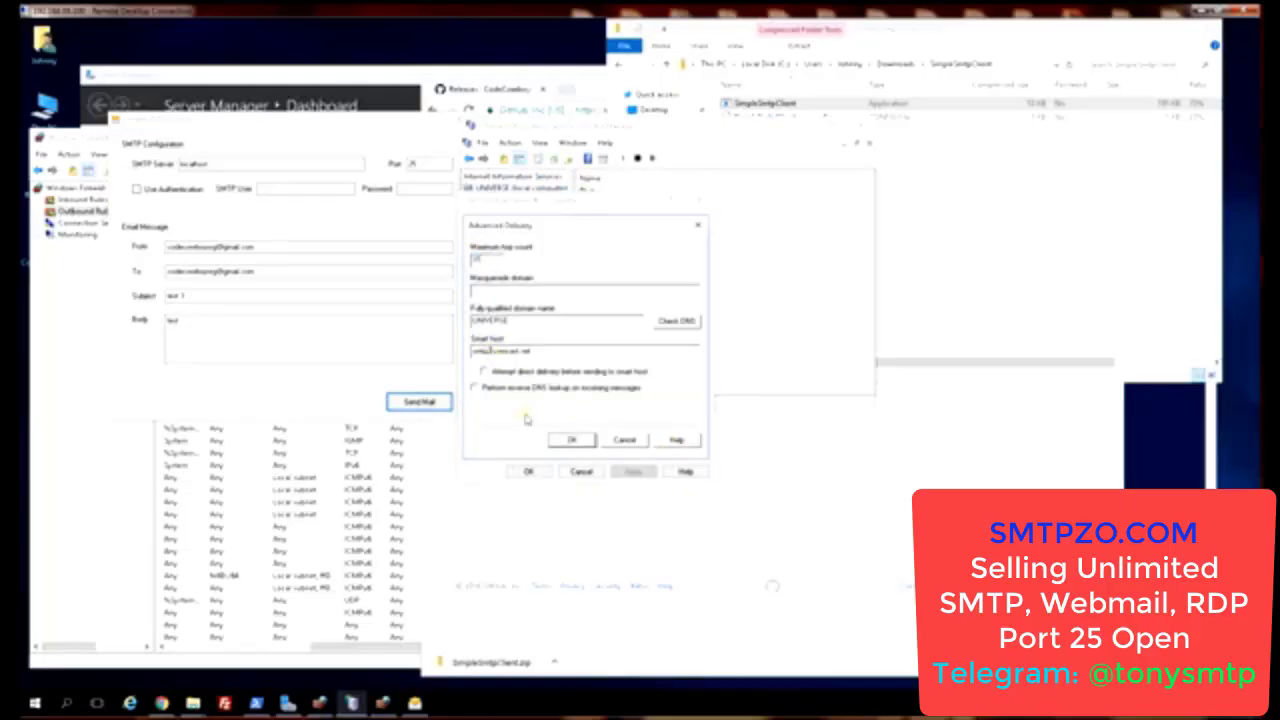
pyautogui.click(572, 441)
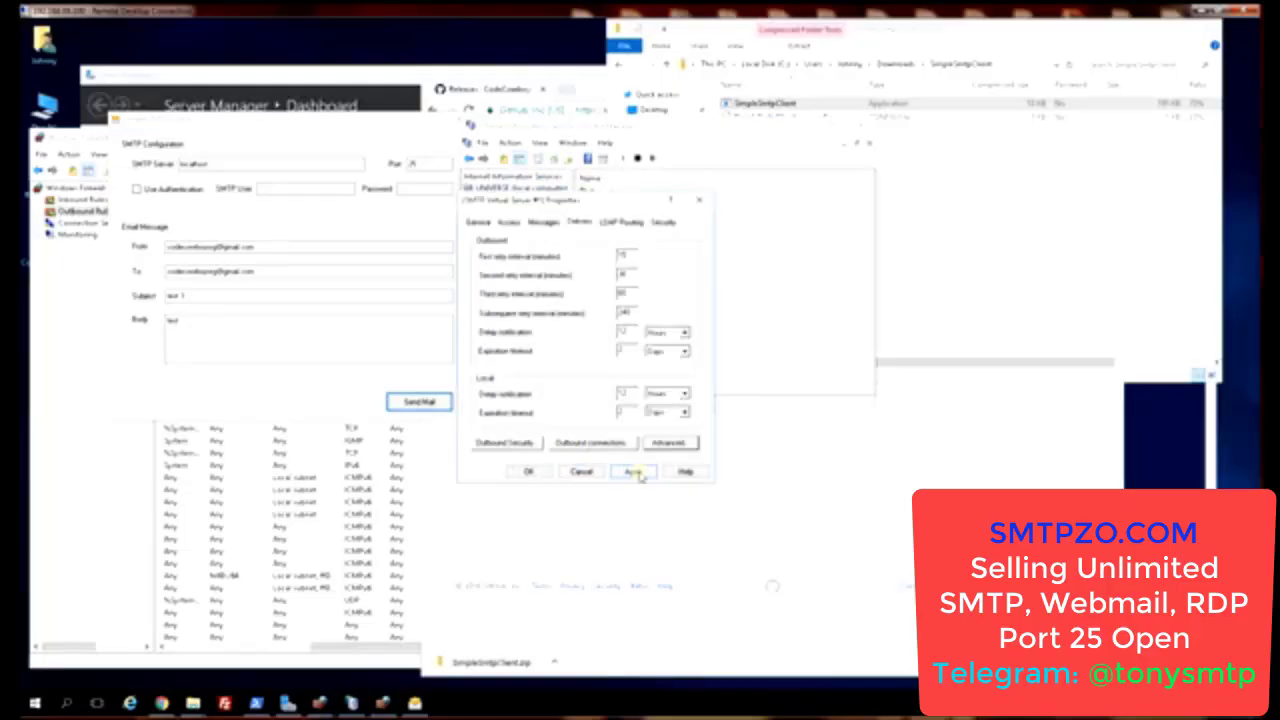
pyautogui.click(530, 472)
pyautogui.click(360, 408)
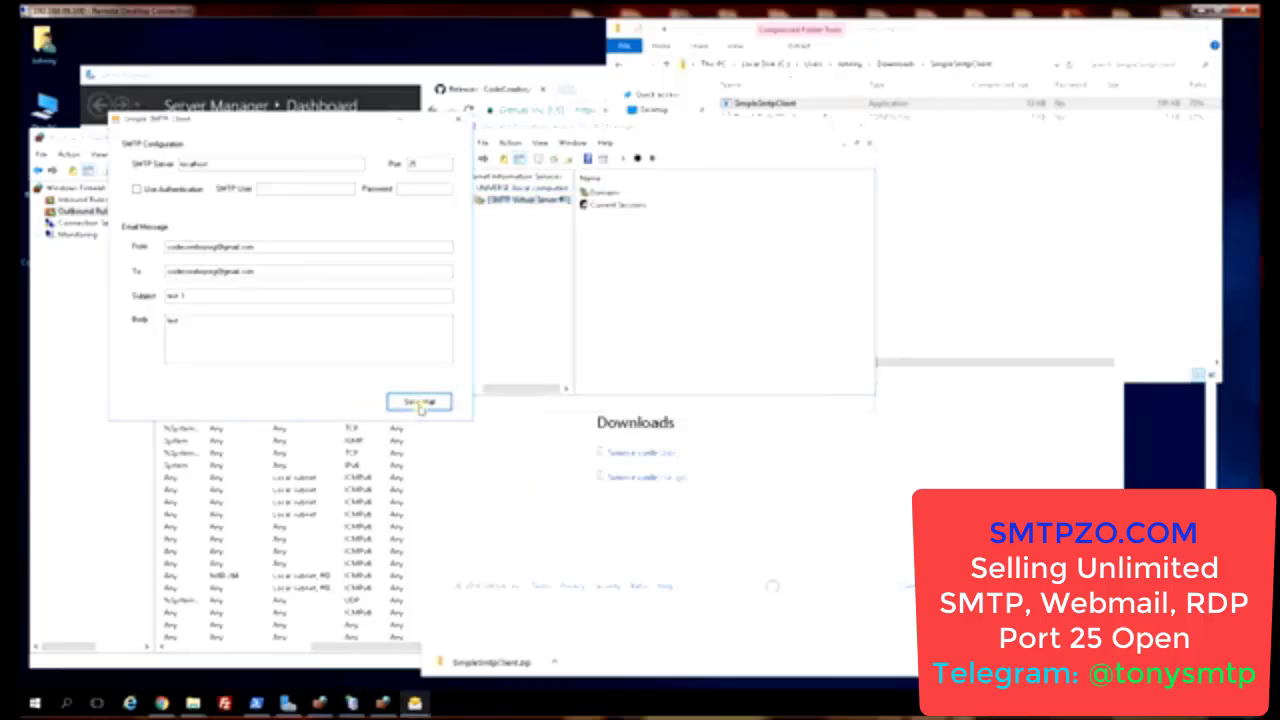
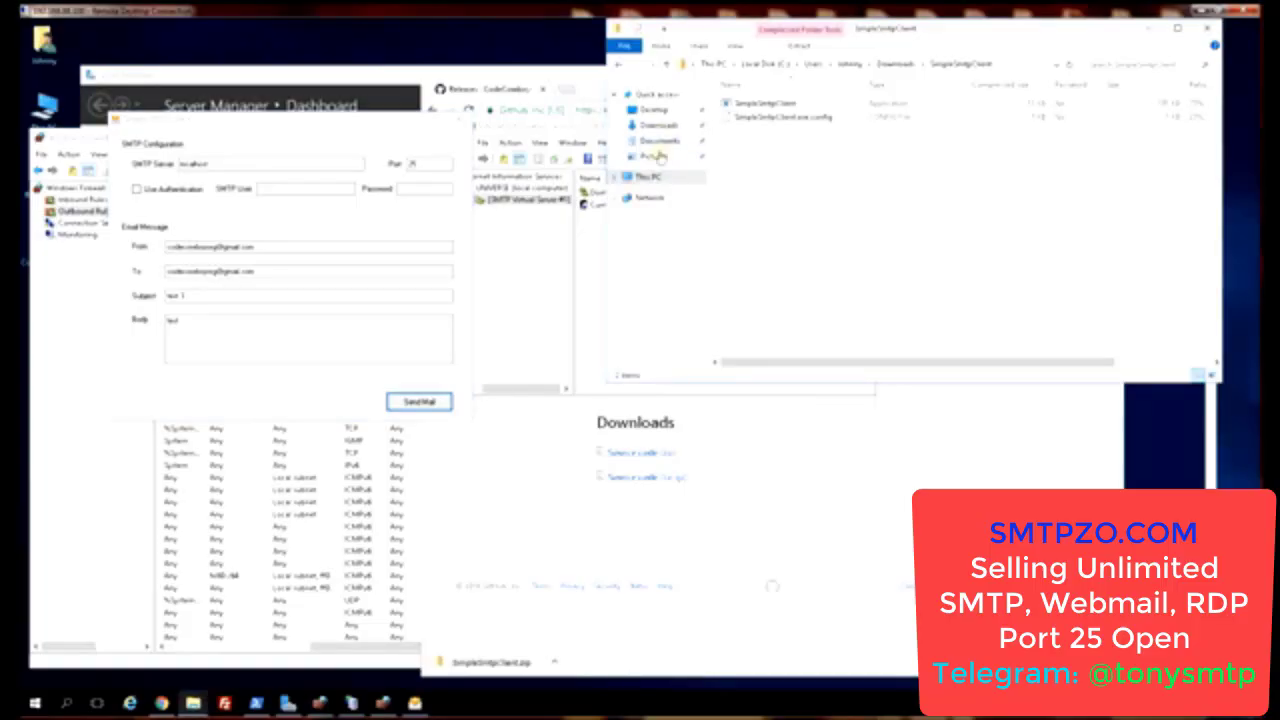
# Step: Browse to the mail server's queue folder at C:\inetpub\mailroot\Queue in File Explorer
pyautogui.click(648, 177)
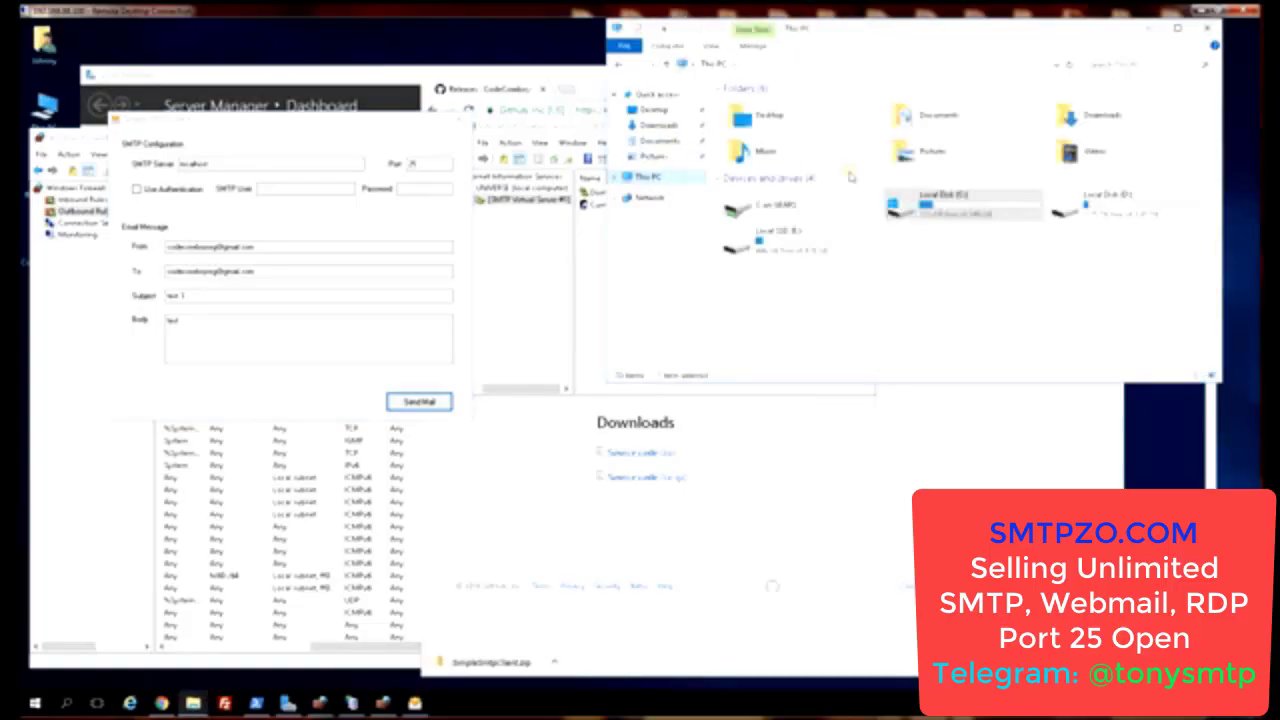
pyautogui.click(937, 205)
pyautogui.doubleClick(937, 205)
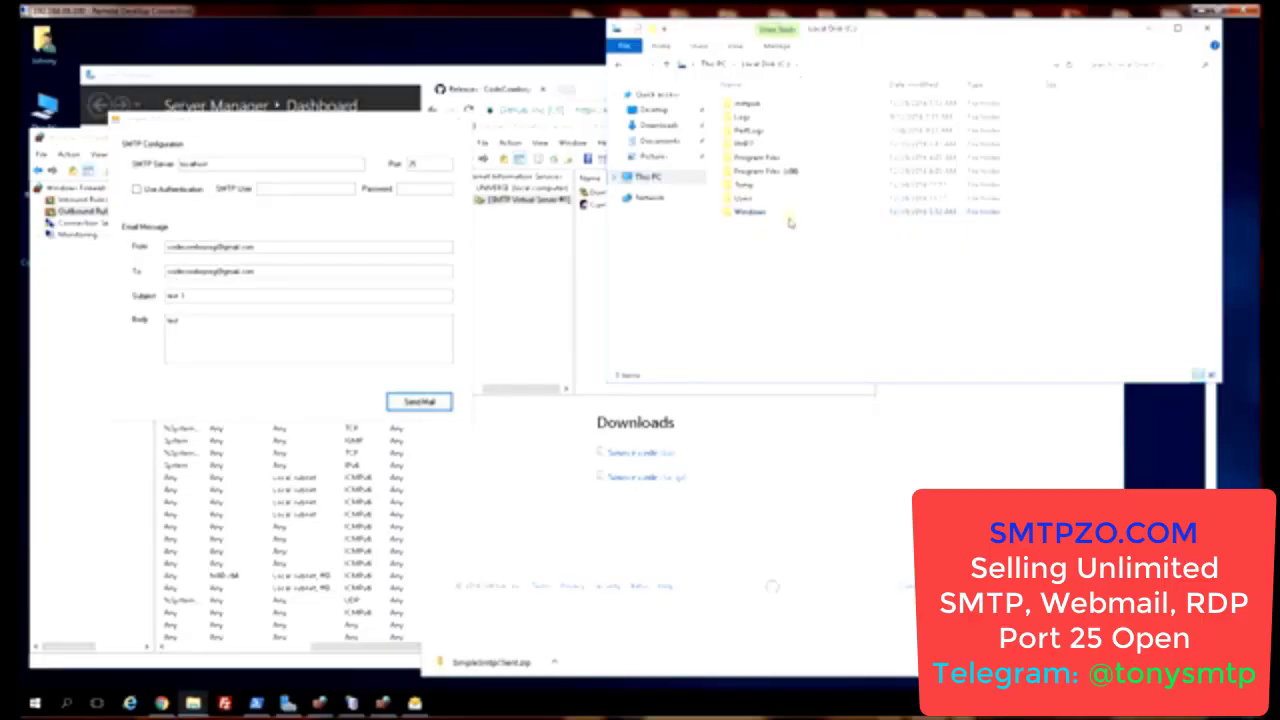
pyautogui.click(757, 106)
pyautogui.doubleClick(757, 108)
pyautogui.moveTo(840, 34); pyautogui.dragTo(789, 158)
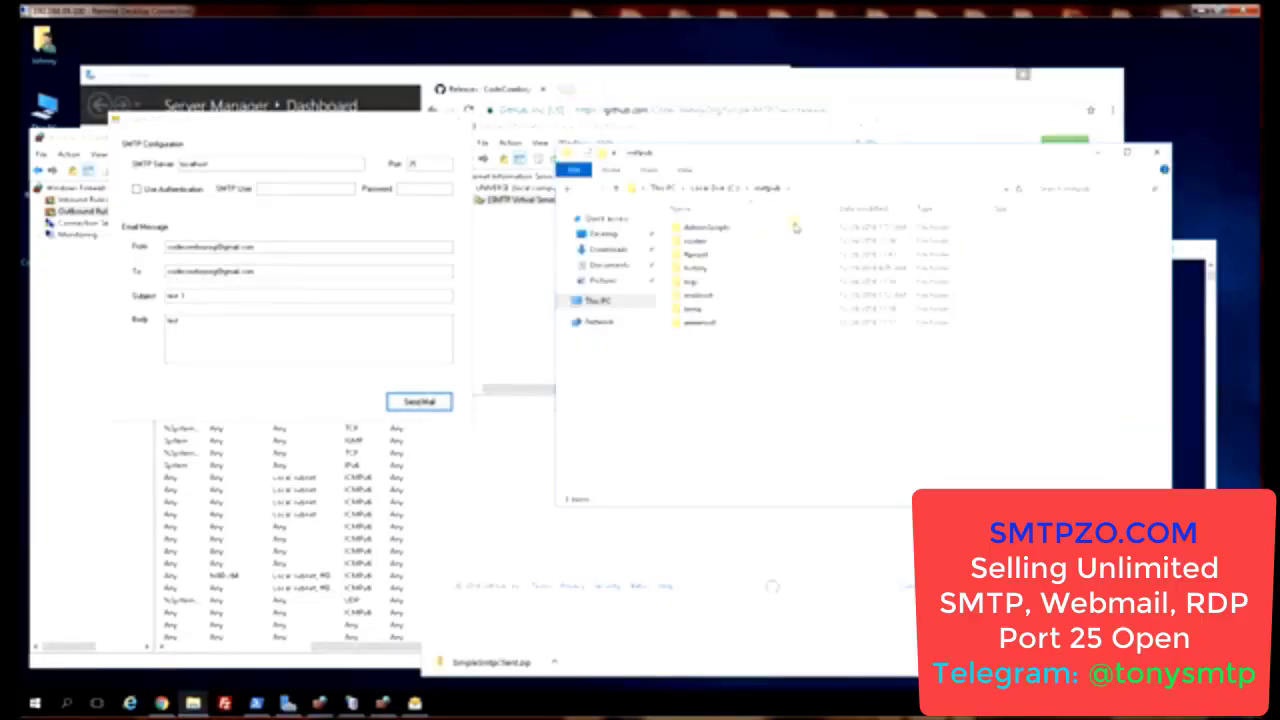
pyautogui.doubleClick(709, 297)
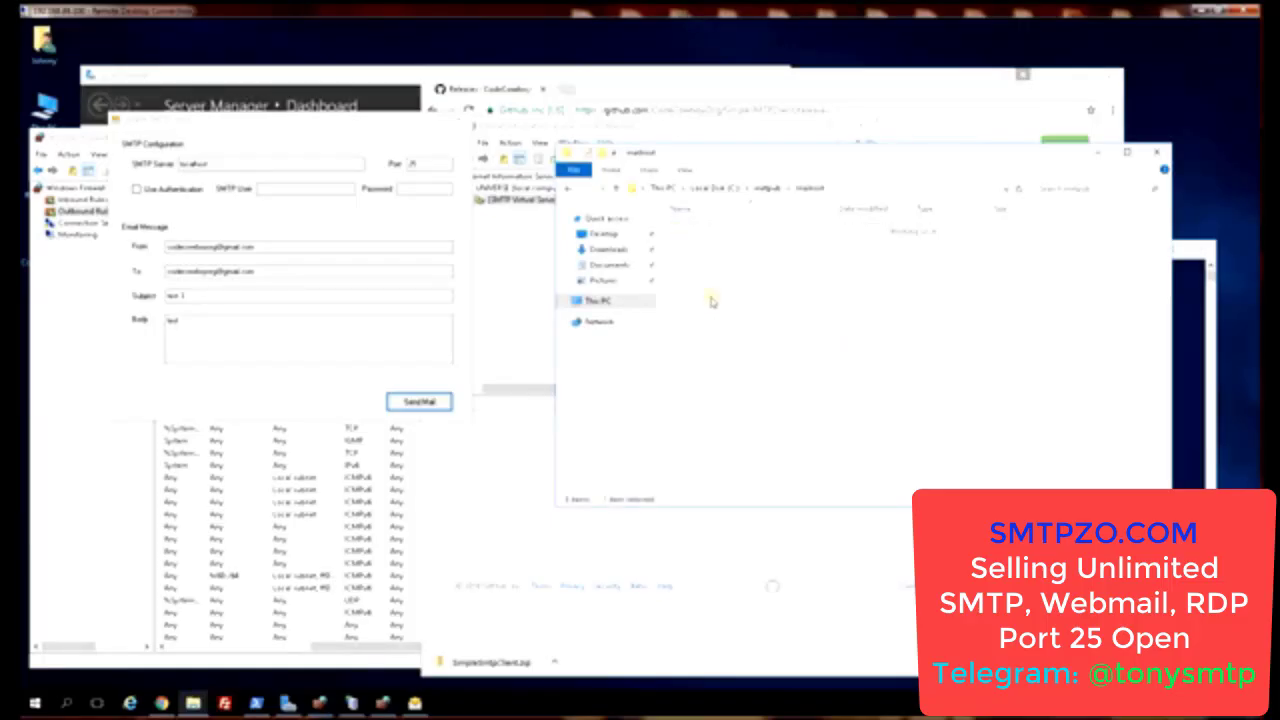
pyautogui.click(716, 230)
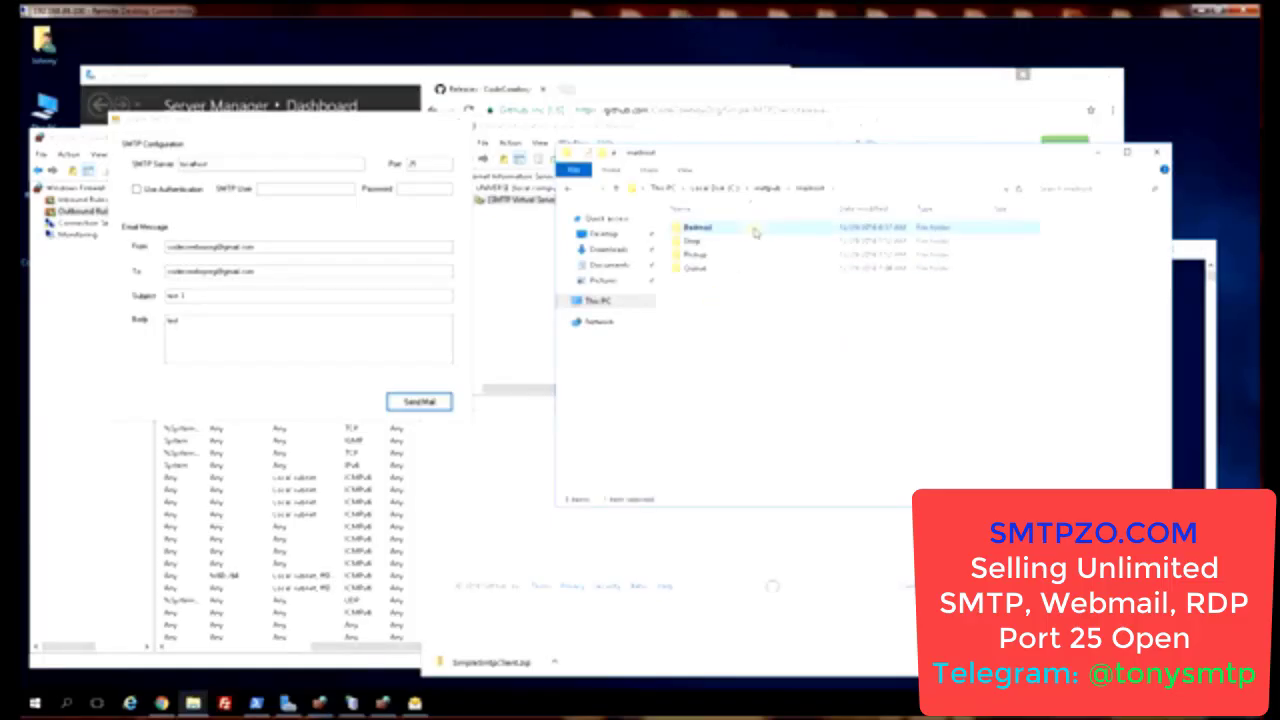
pyautogui.doubleClick(716, 270)
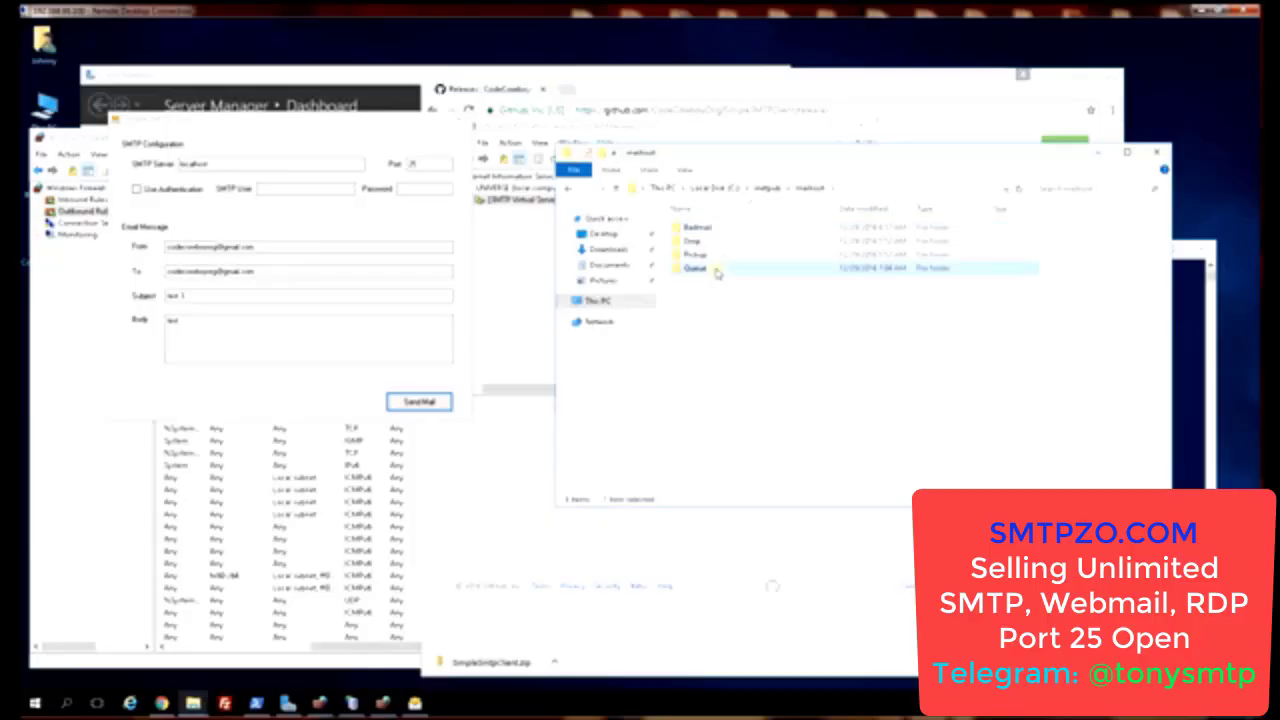
# Step: Open the EML message waiting in the Queue folder with Notepad
pyautogui.click(749, 229)
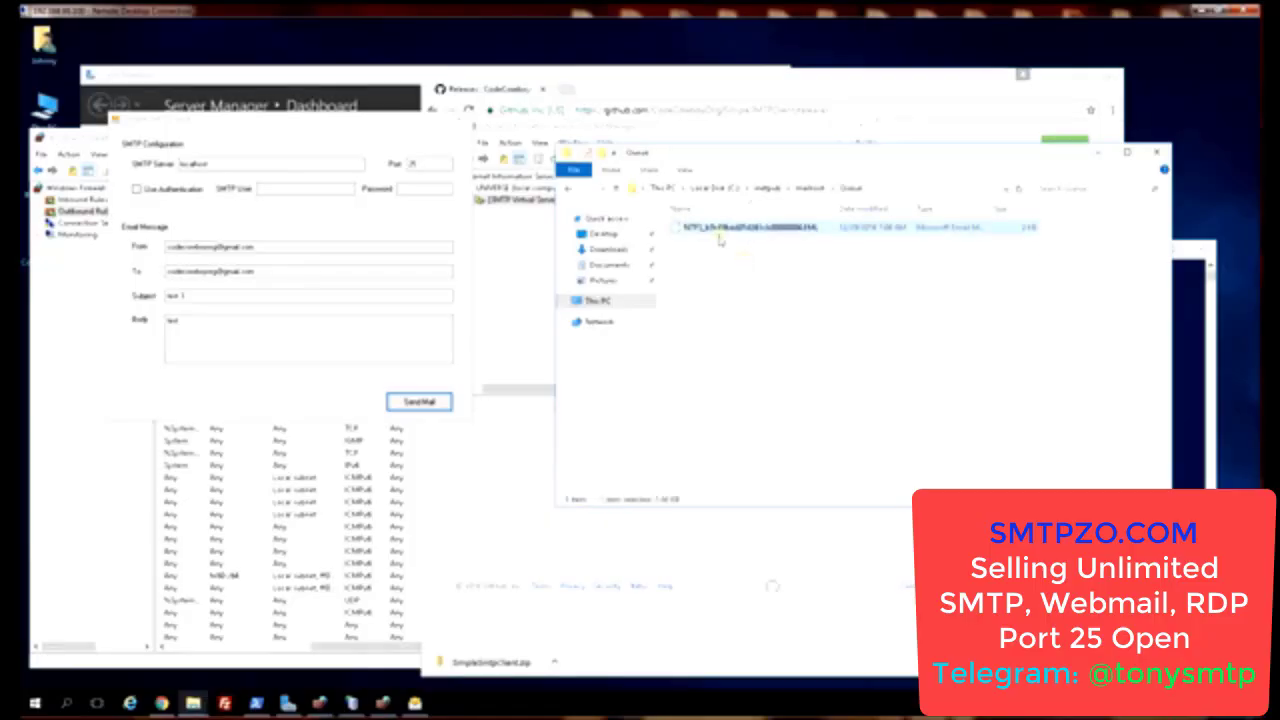
pyautogui.rightClick(715, 228)
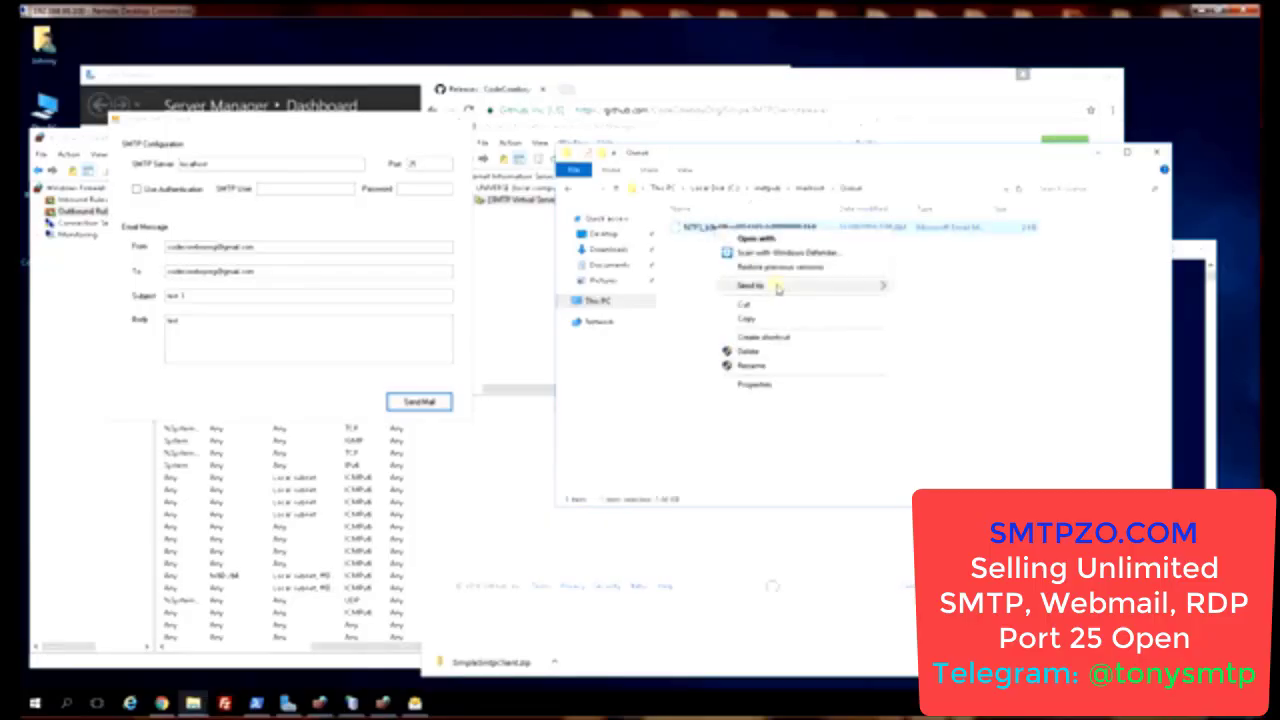
pyautogui.moveTo(778, 288)
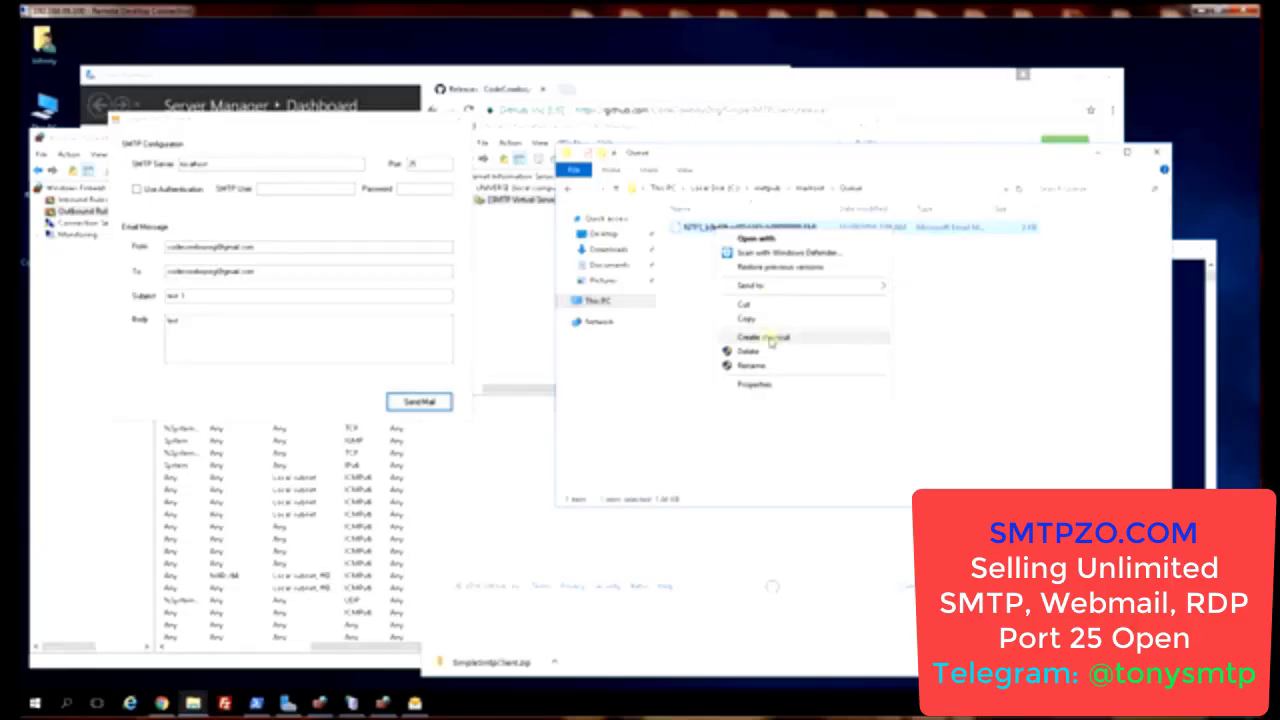
pyautogui.click(678, 291)
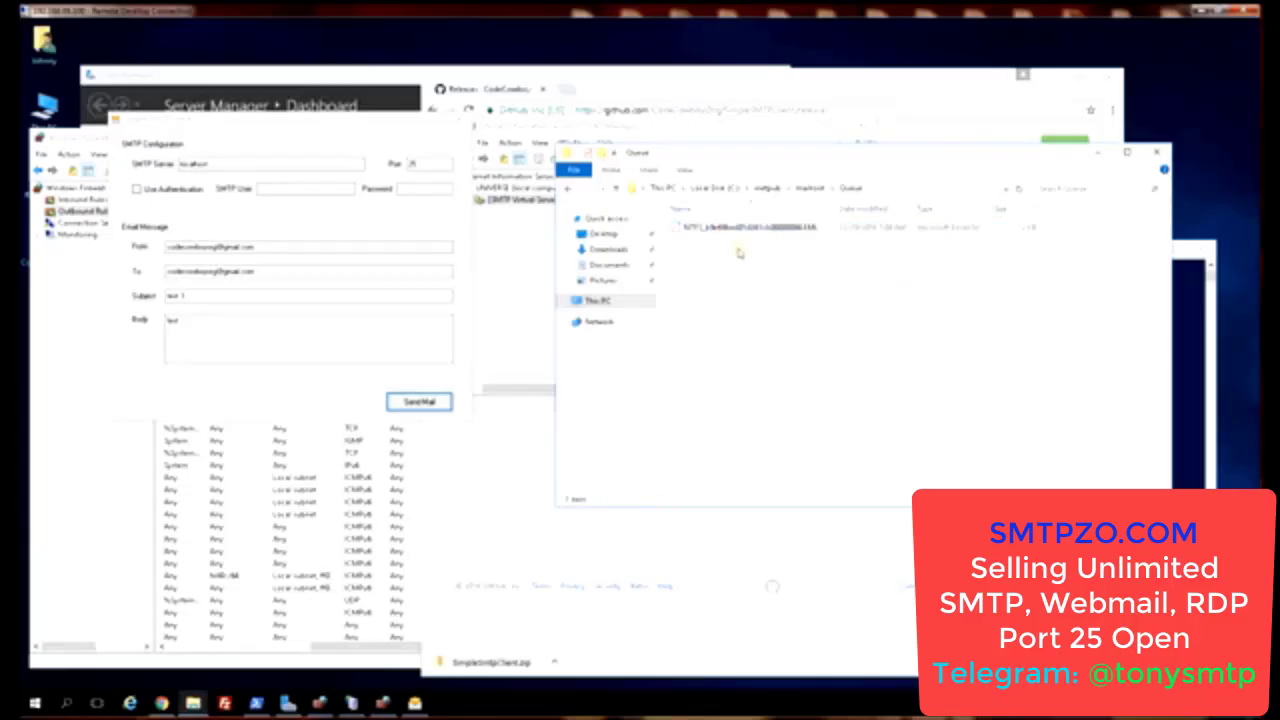
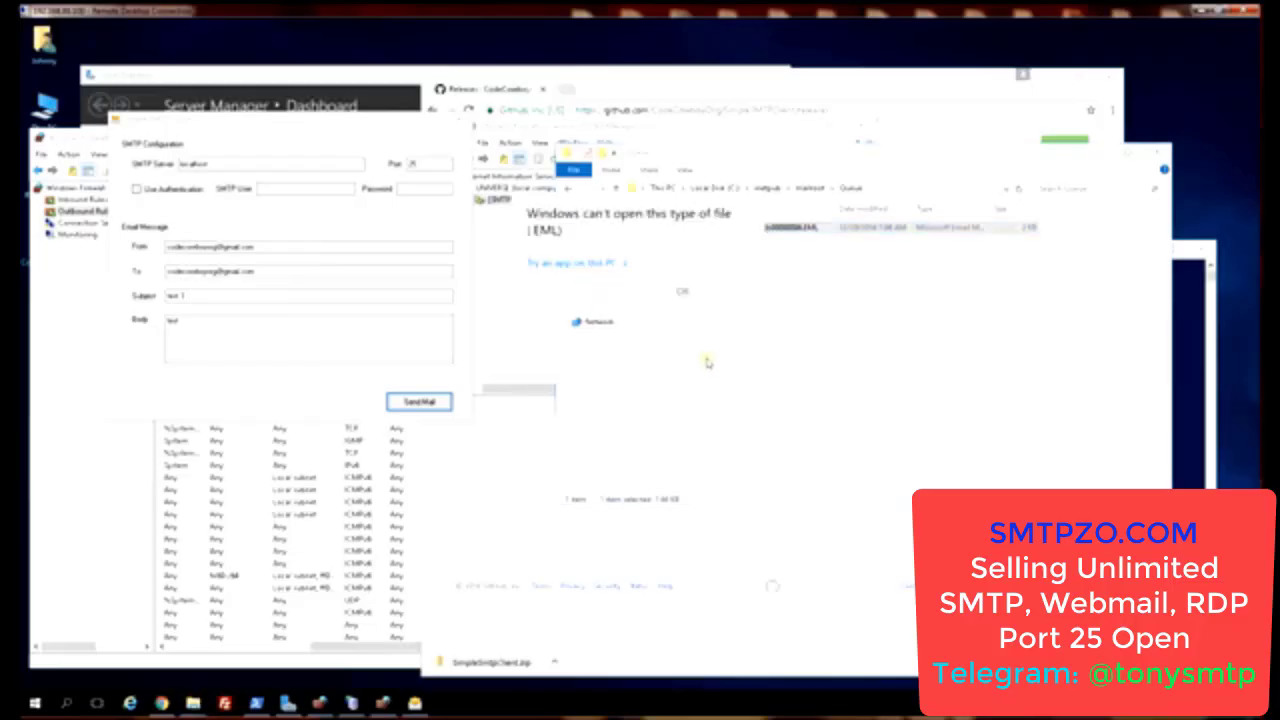
pyautogui.click(598, 266)
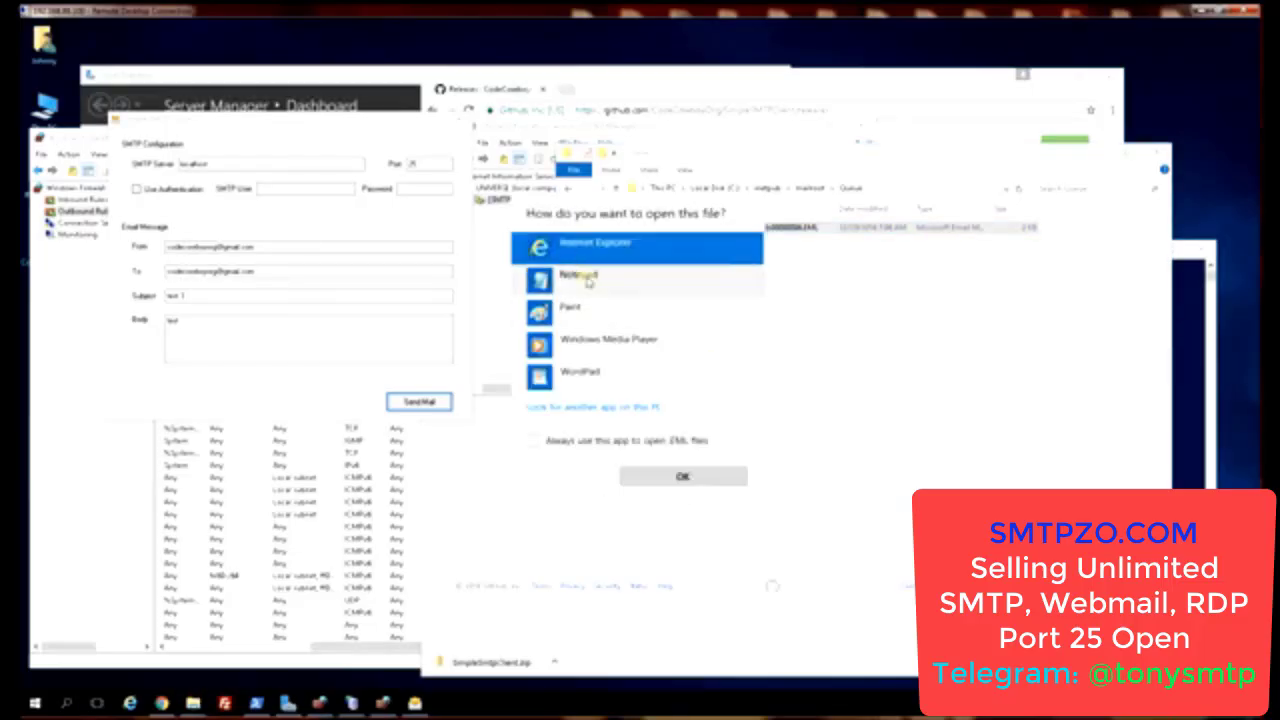
pyautogui.doubleClick(594, 285)
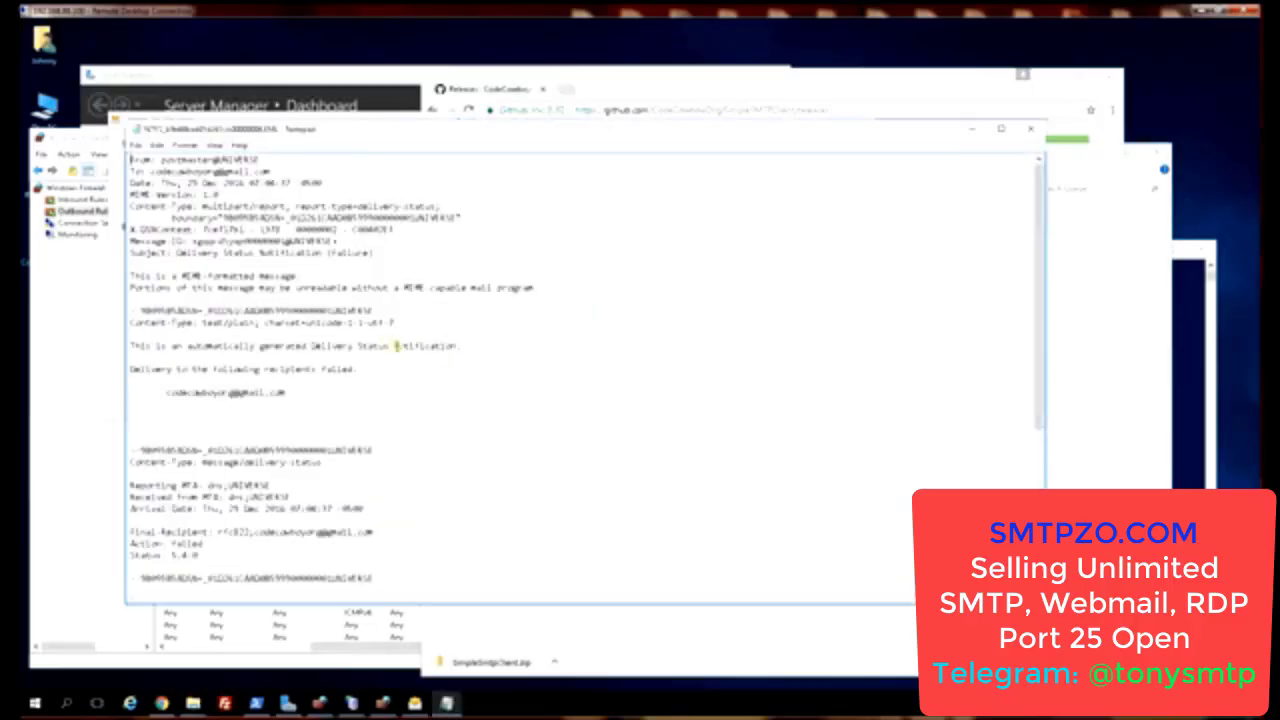
# Step: Examine the delivery status notification's text about the failed recipient and the original message below it
pyautogui.moveTo(309, 404); pyautogui.dragTo(111, 364)
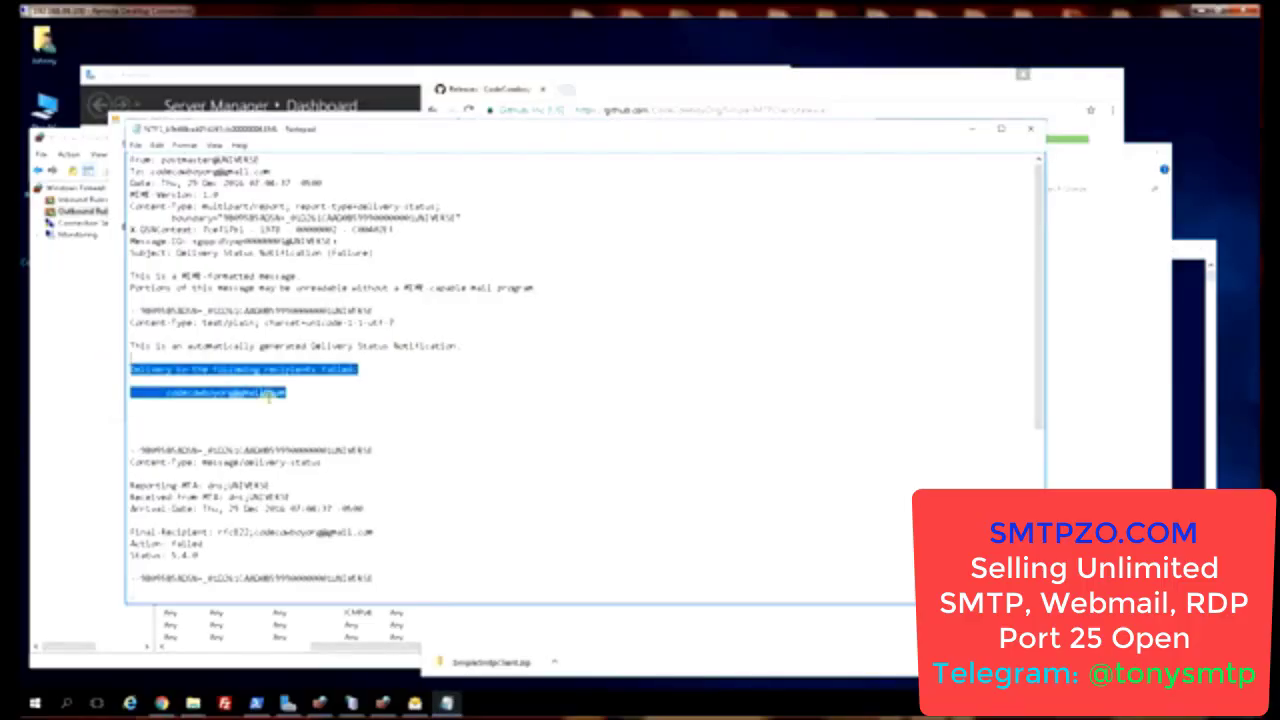
pyautogui.click(316, 402)
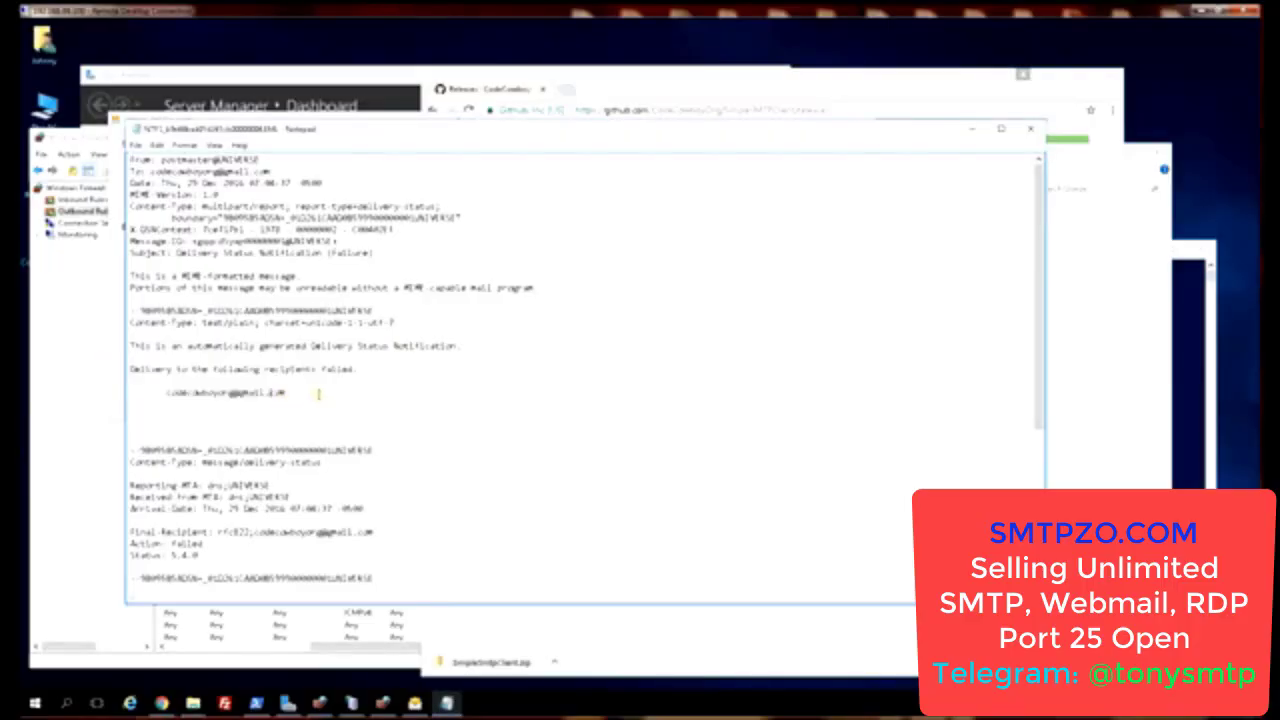
pyautogui.moveTo(292, 397); pyautogui.dragTo(111, 357)
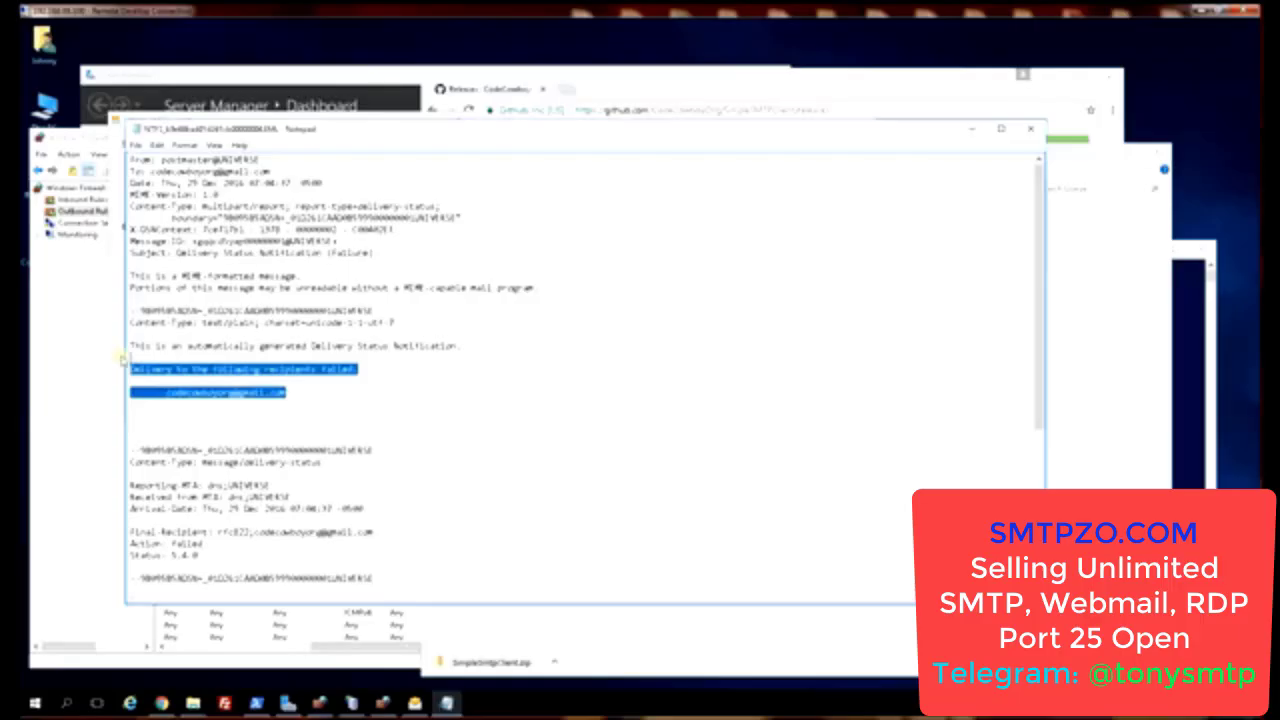
pyautogui.scroll(-7, 501, 269)
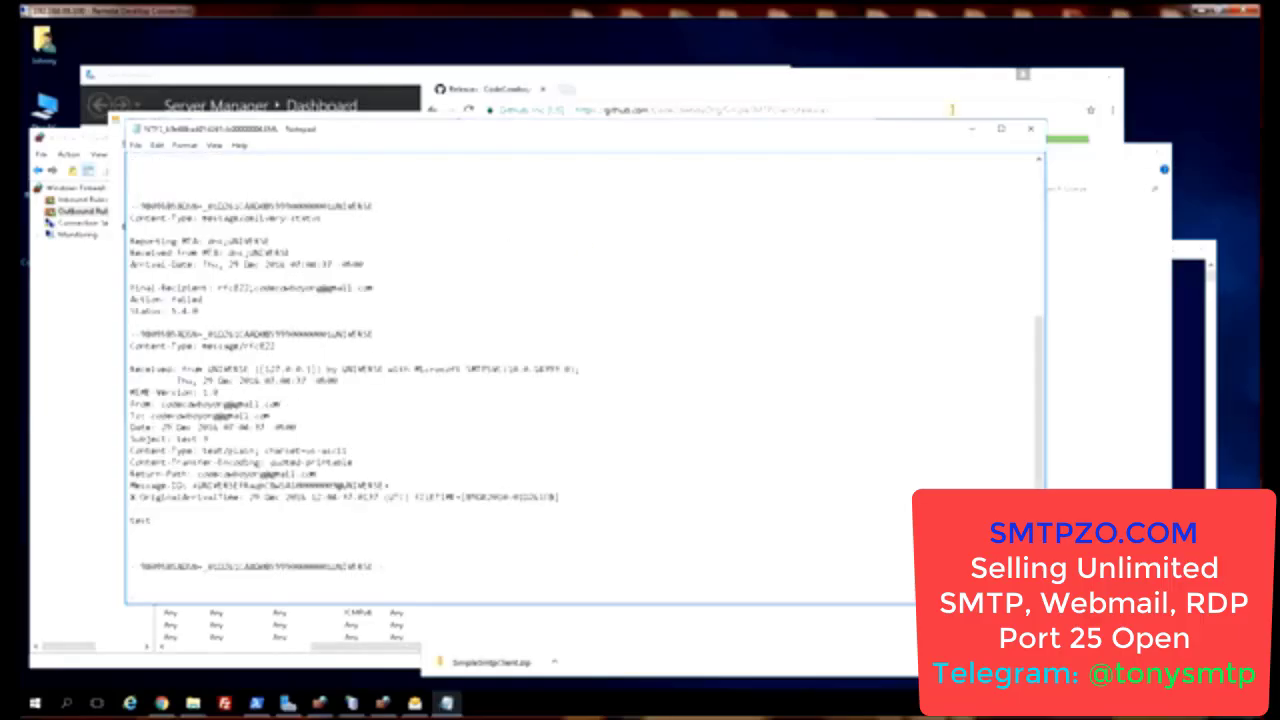
# Step: Compare the original message's body and subject in the notification with the values entered in the SMTP client
pyautogui.moveTo(178, 517); pyautogui.dragTo(113, 520)
pyautogui.hotkey('alt', 'Tab')
pyautogui.moveTo(195, 320); pyautogui.dragTo(131, 322)
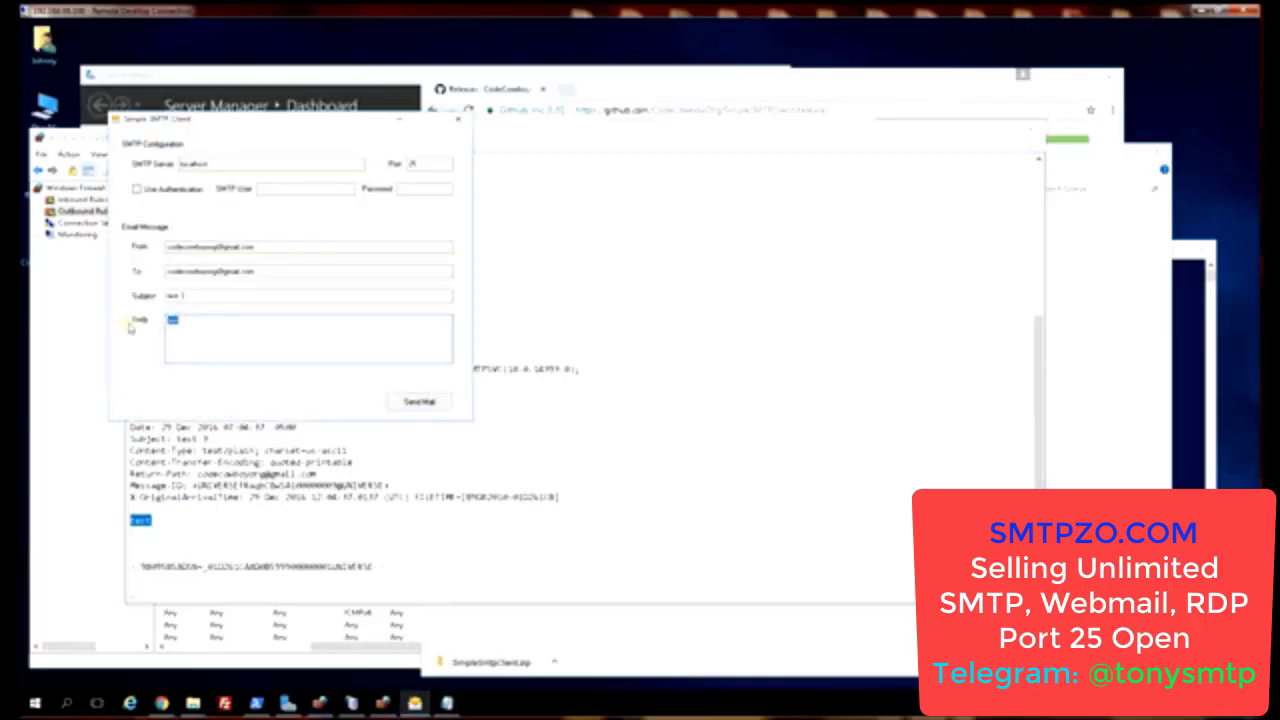
pyautogui.click(533, 549)
pyautogui.moveTo(205, 440); pyautogui.dragTo(161, 440)
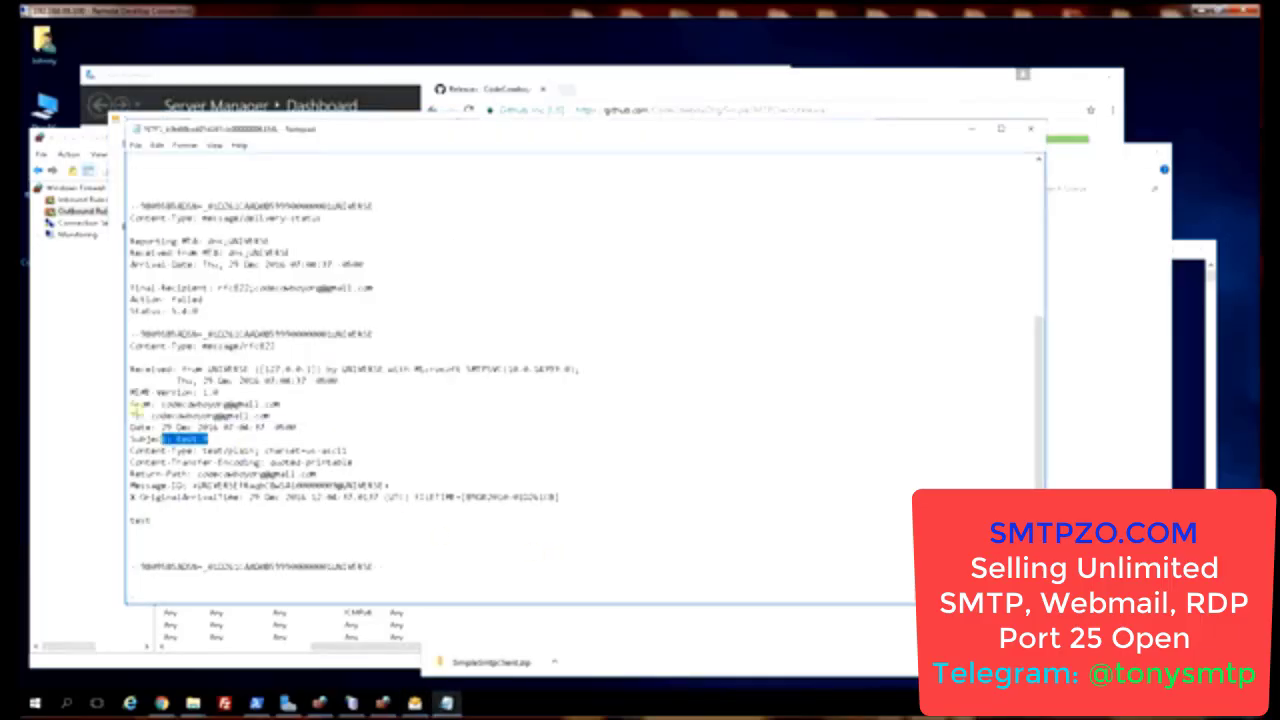
pyautogui.click(119, 385)
pyautogui.moveTo(166, 296); pyautogui.dragTo(463, 295)
pyautogui.click(971, 189)
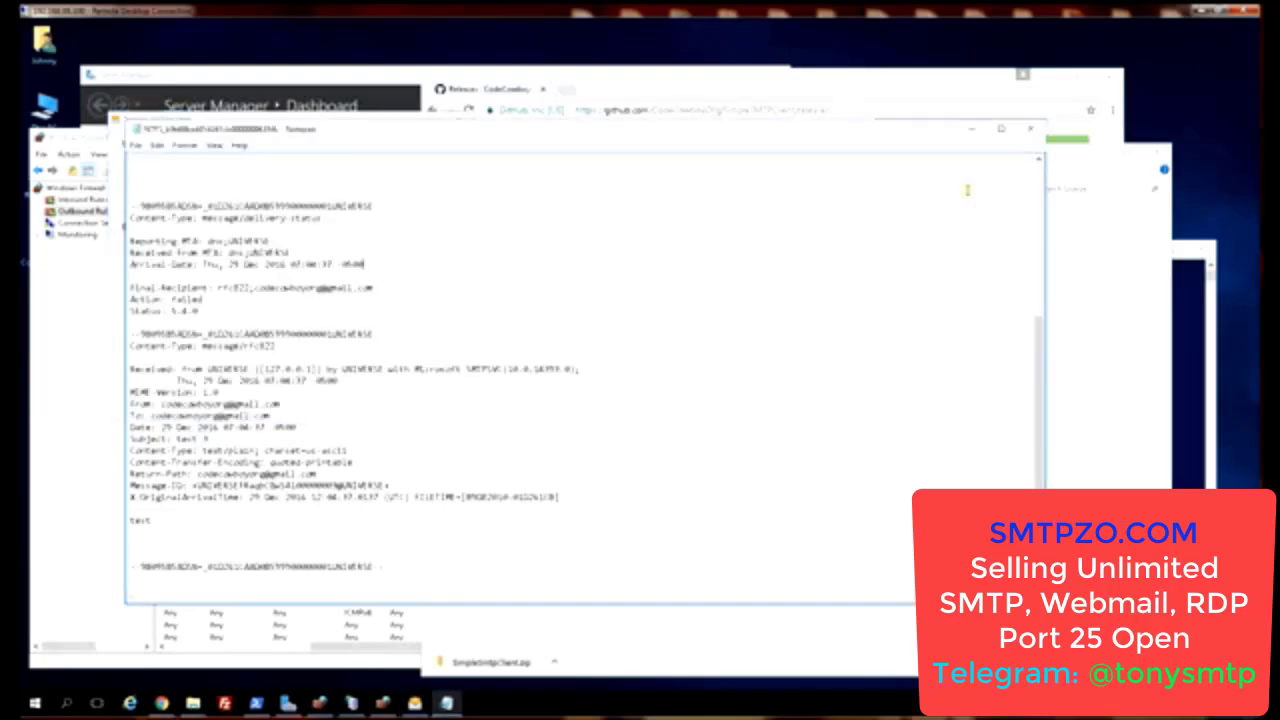
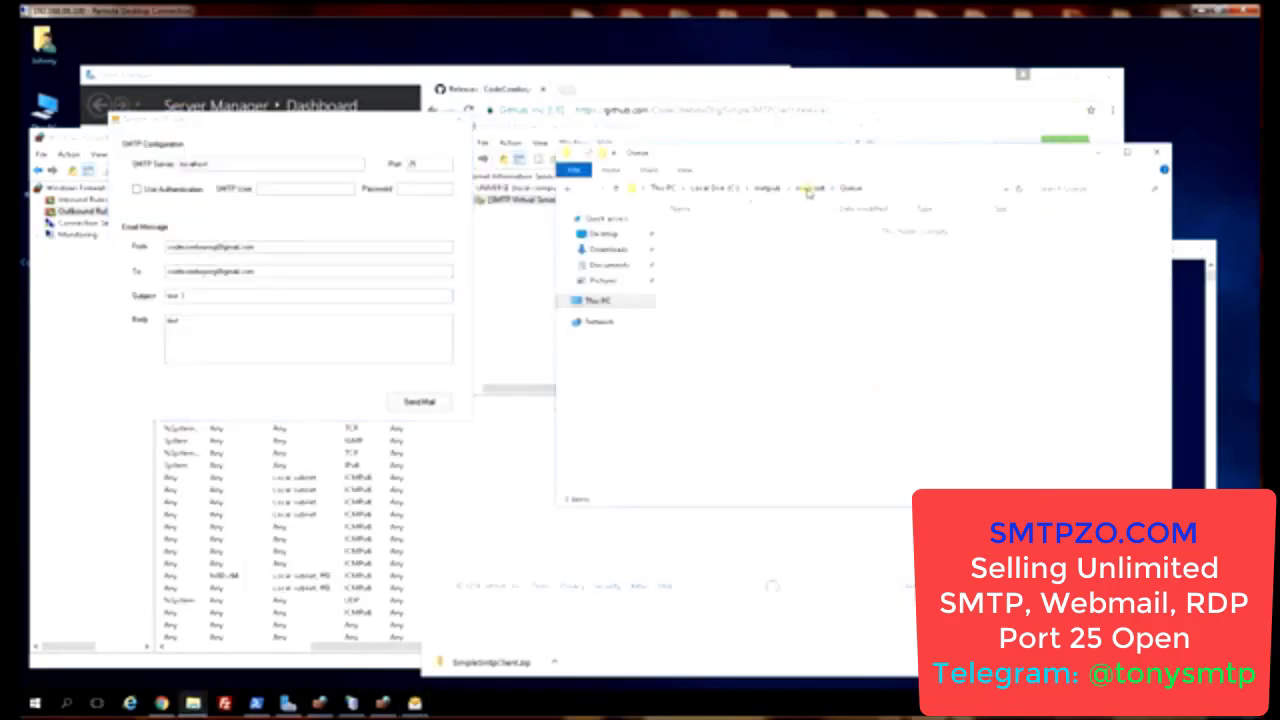
# Step: Open the first BAD file in mailroot's Badmail folder with Notepad, making Notepad the default app for BAD files
pyautogui.click(809, 190)
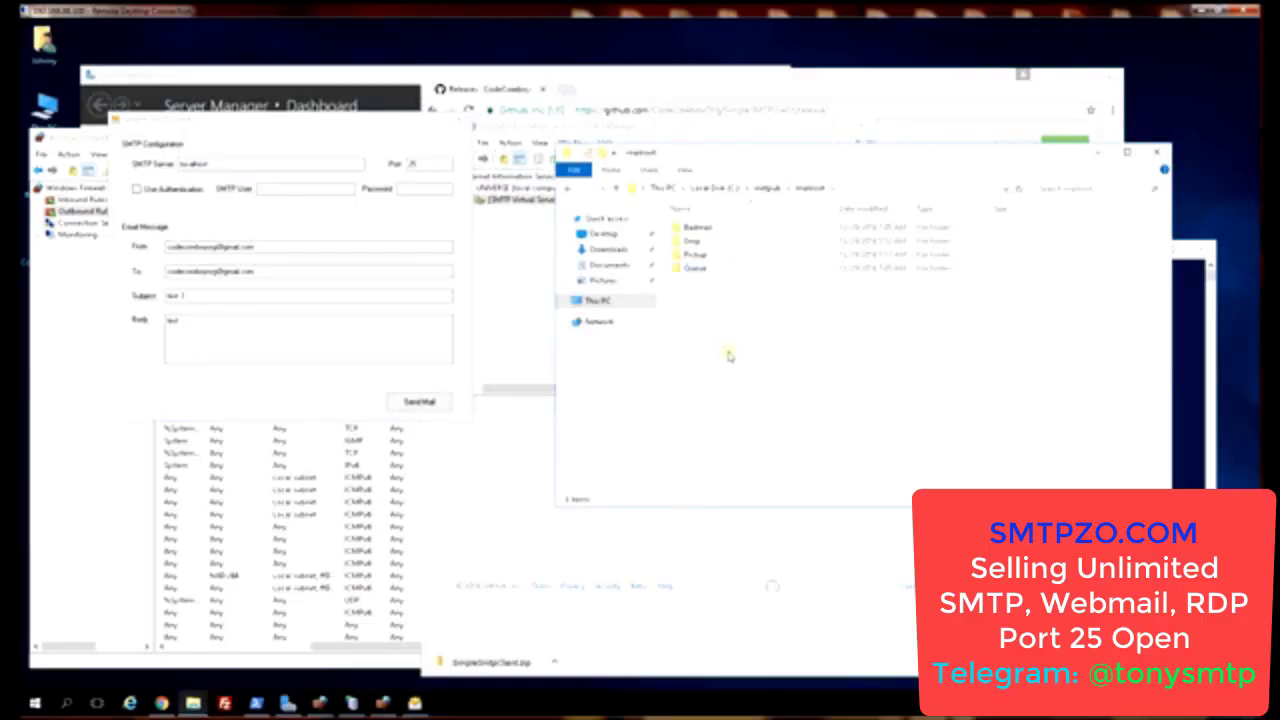
pyautogui.doubleClick(697, 229)
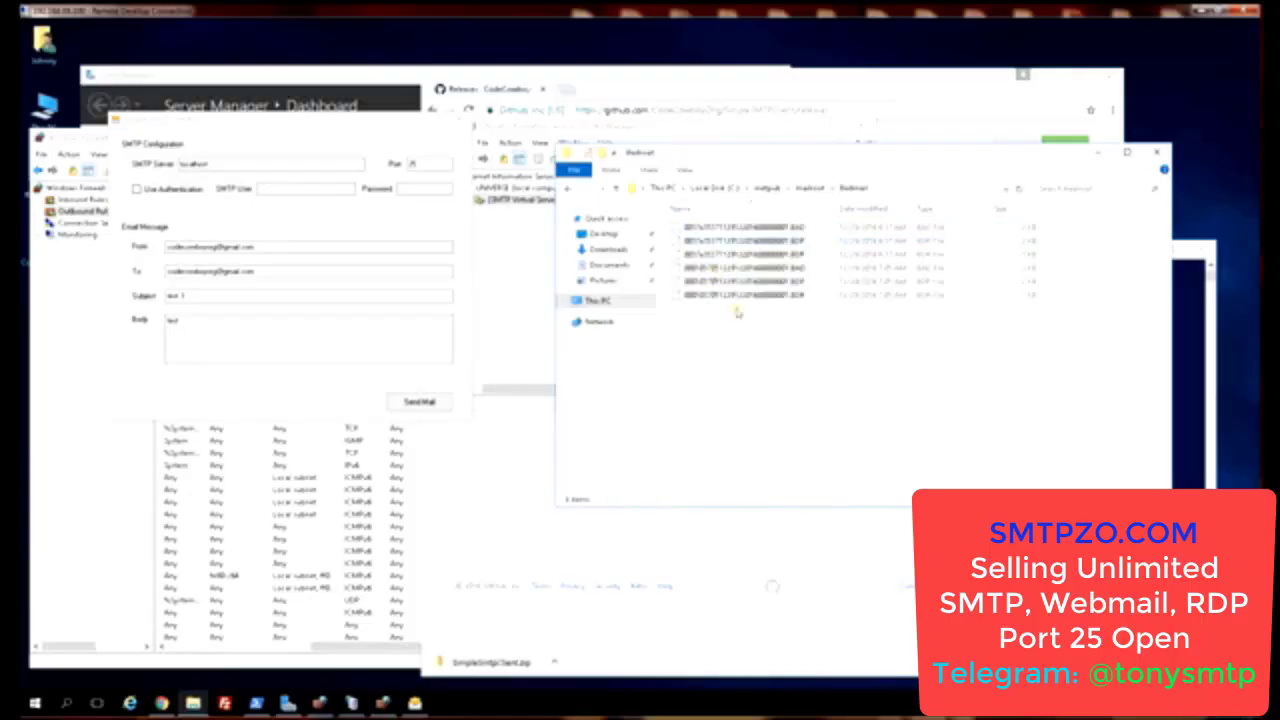
pyautogui.click(751, 230)
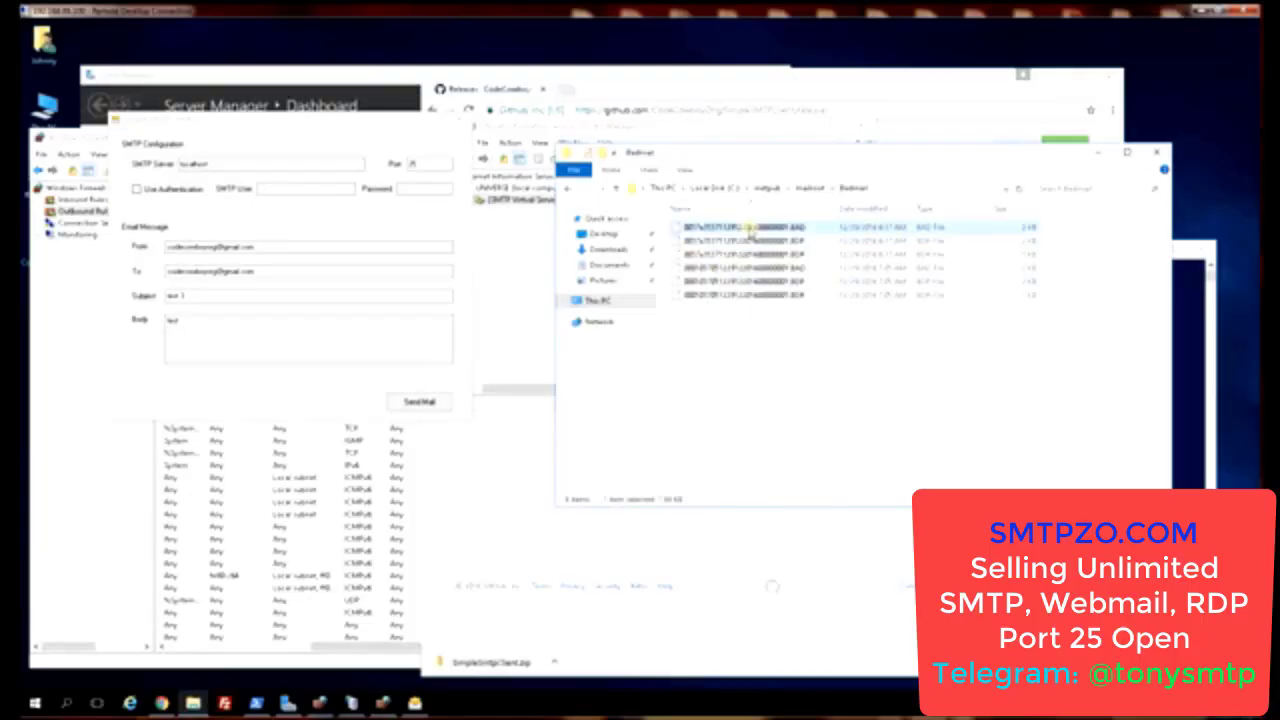
pyautogui.rightClick(751, 230)
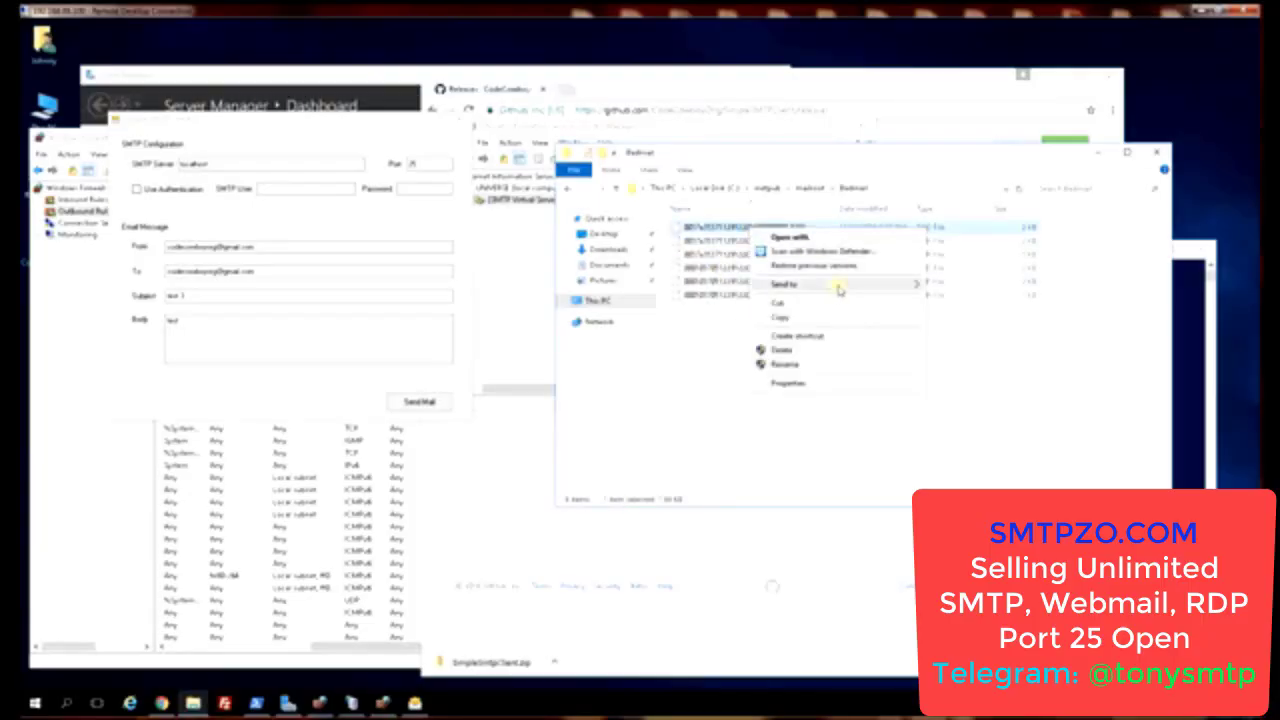
pyautogui.moveTo(840, 289)
pyautogui.click(800, 238)
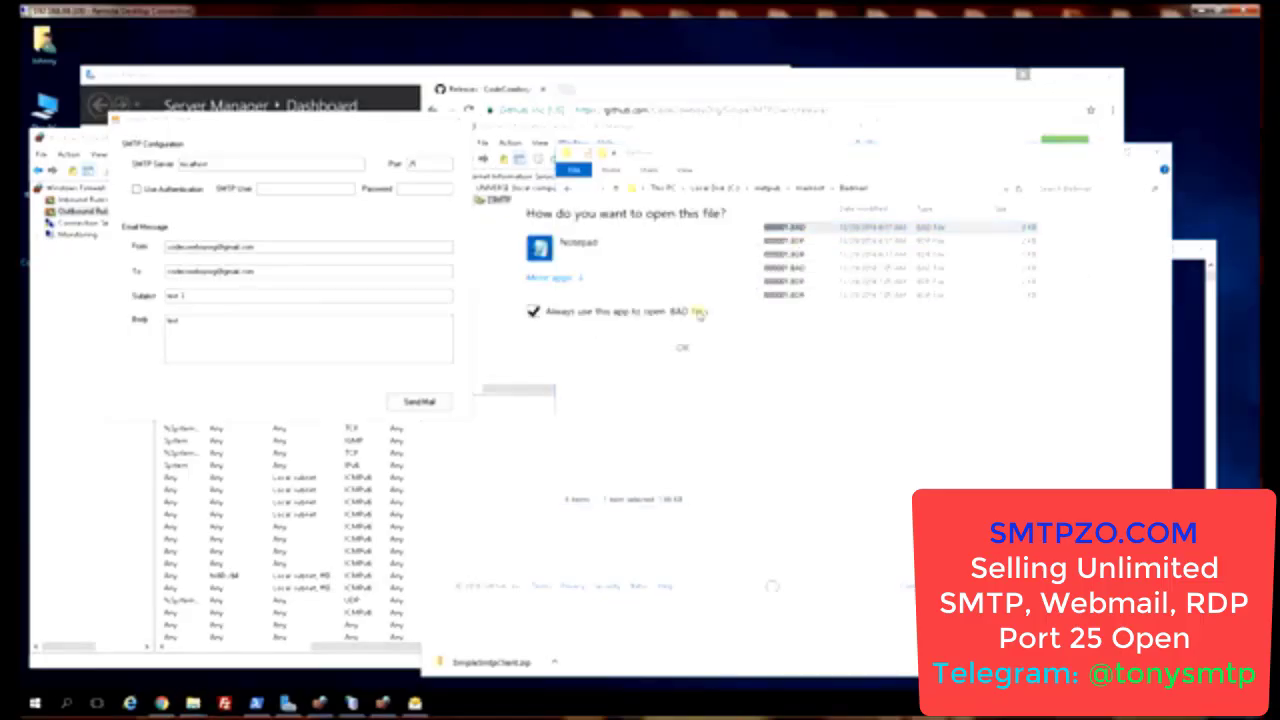
pyautogui.click(555, 277)
pyautogui.doubleClick(548, 244)
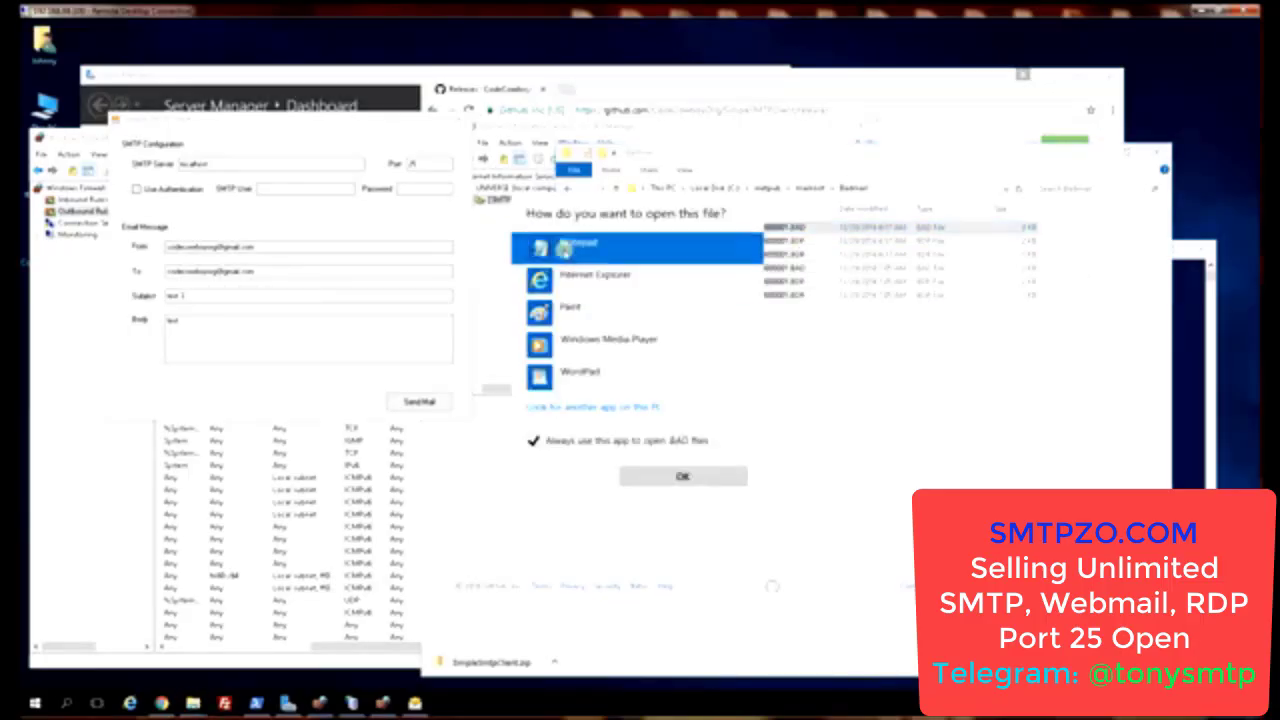
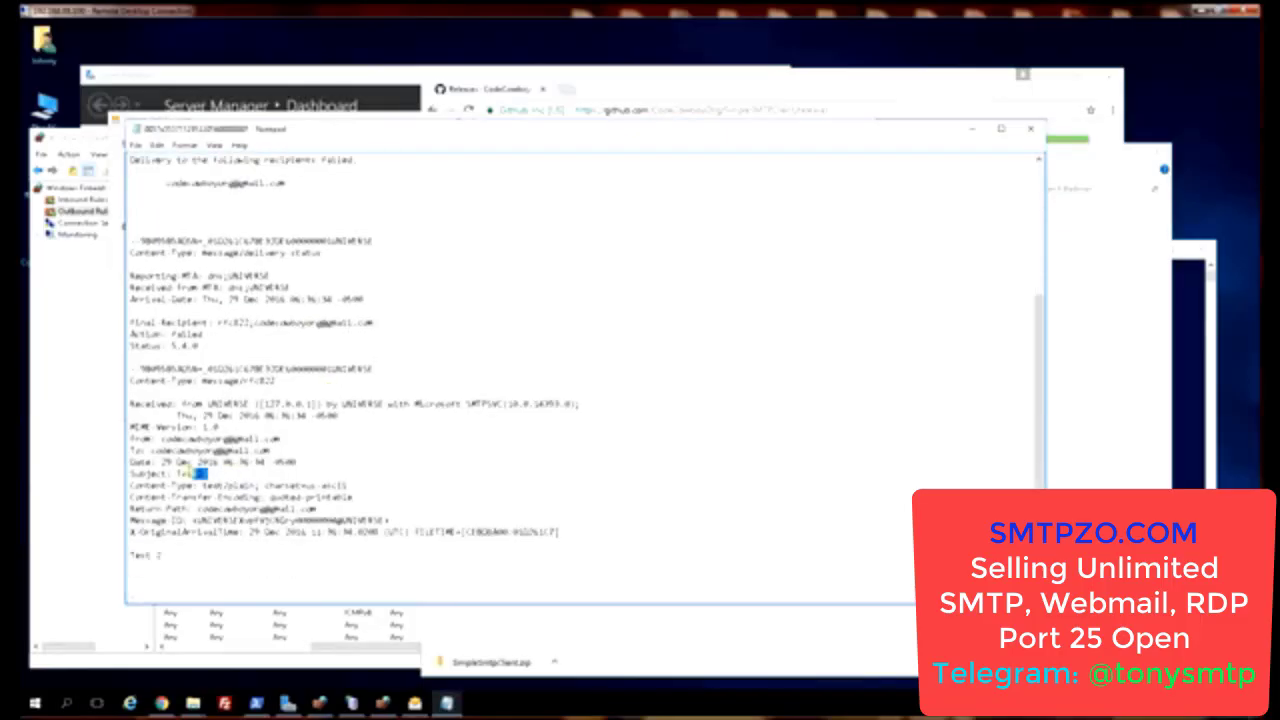
# Step: Check the failed message's subject and body in Notepad, and close the file and the Badmail folder
pyautogui.moveTo(132, 555); pyautogui.dragTo(162, 555)
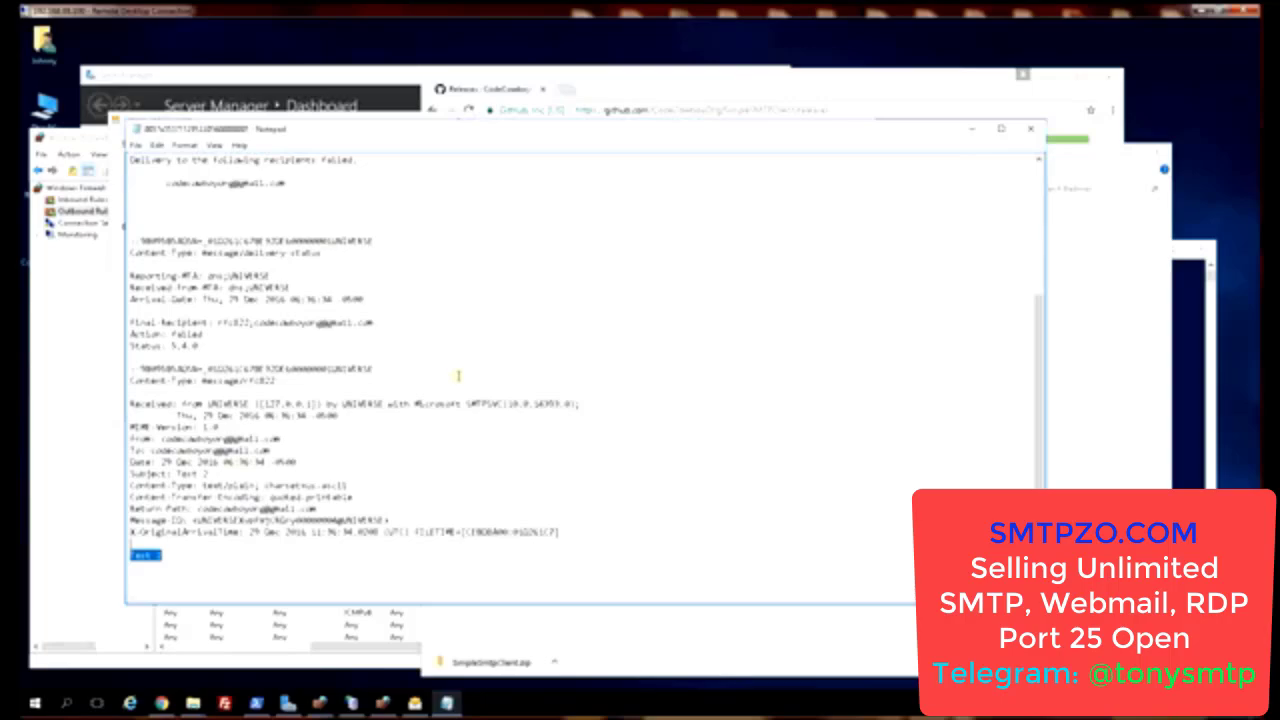
pyautogui.scroll(4, 458, 376)
pyautogui.click(1030, 128)
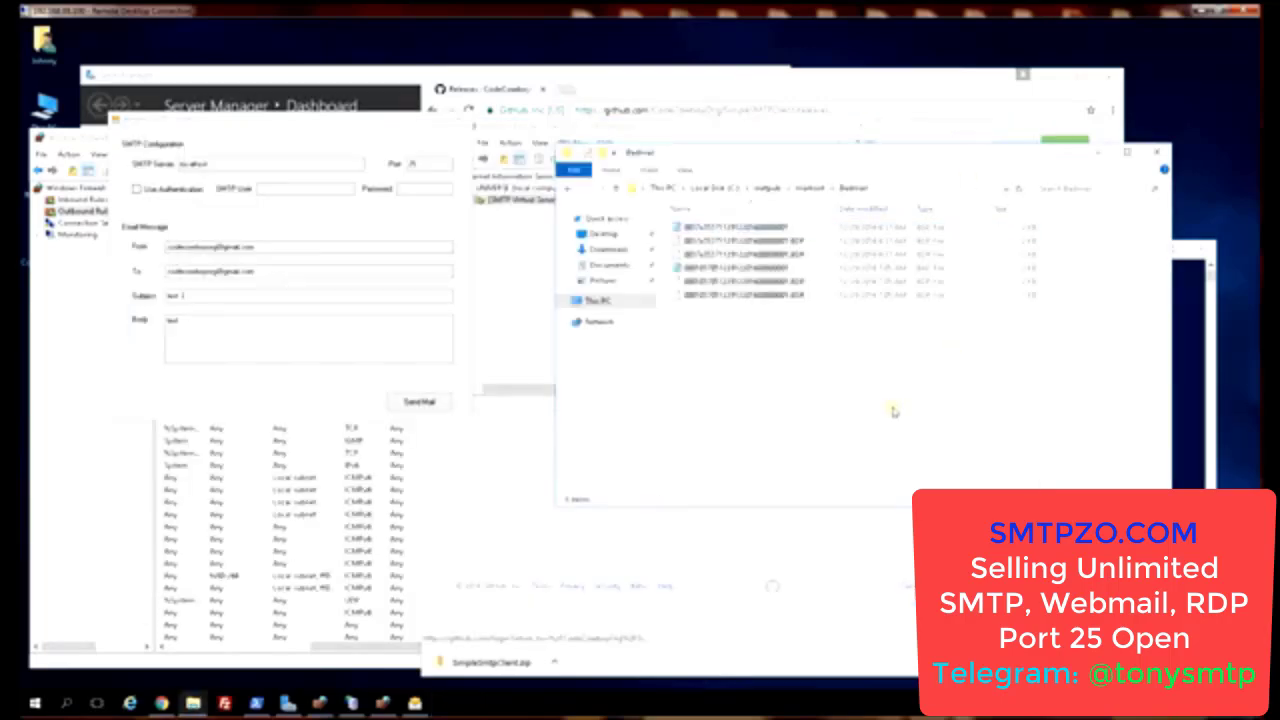
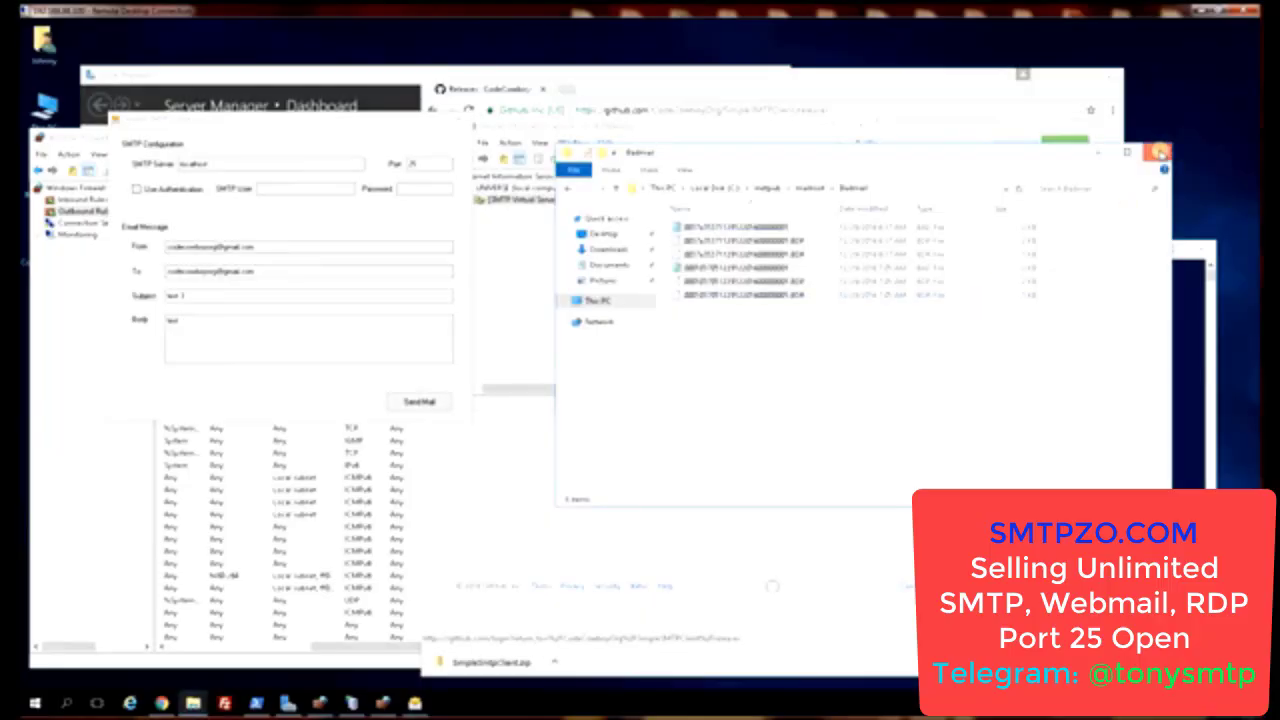
pyautogui.click(1158, 152)
# Step: Open the properties of SMTP Virtual Server #1 in IIS 6.0 Manager and move the dialog clear of the server tree
pyautogui.click(531, 314)
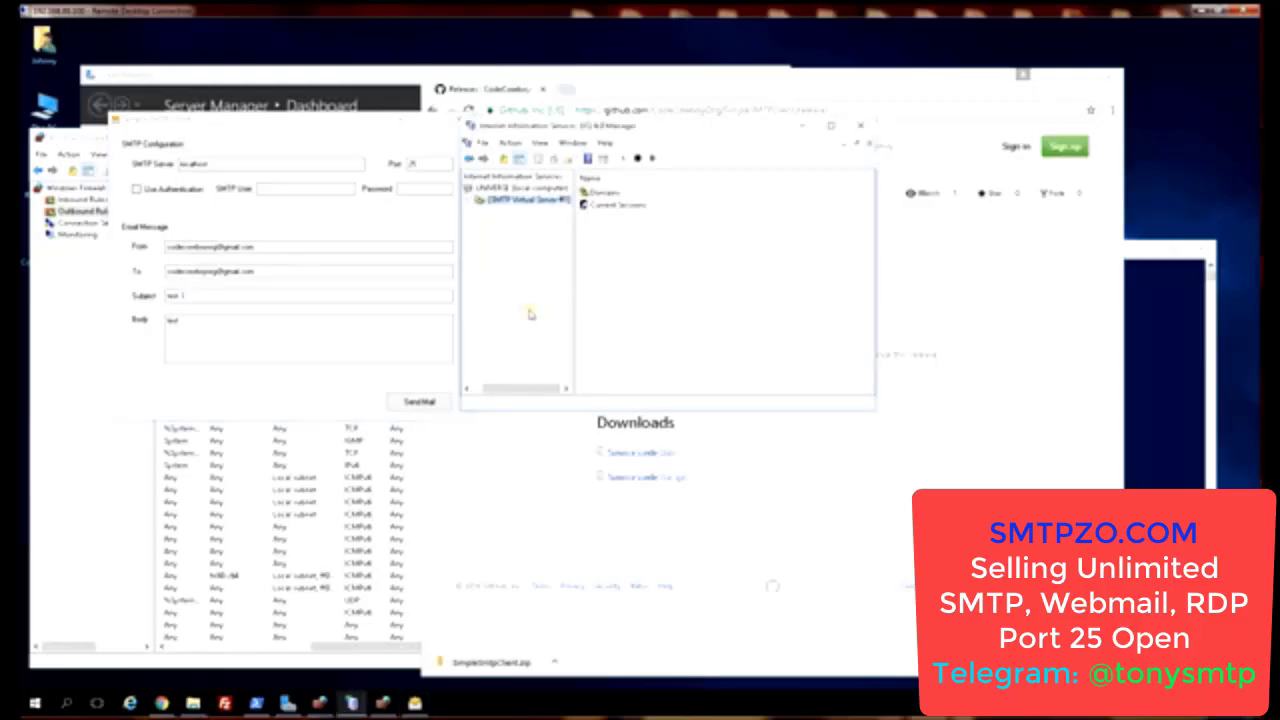
pyautogui.rightClick(521, 204)
pyautogui.click(481, 202)
pyautogui.rightClick(481, 202)
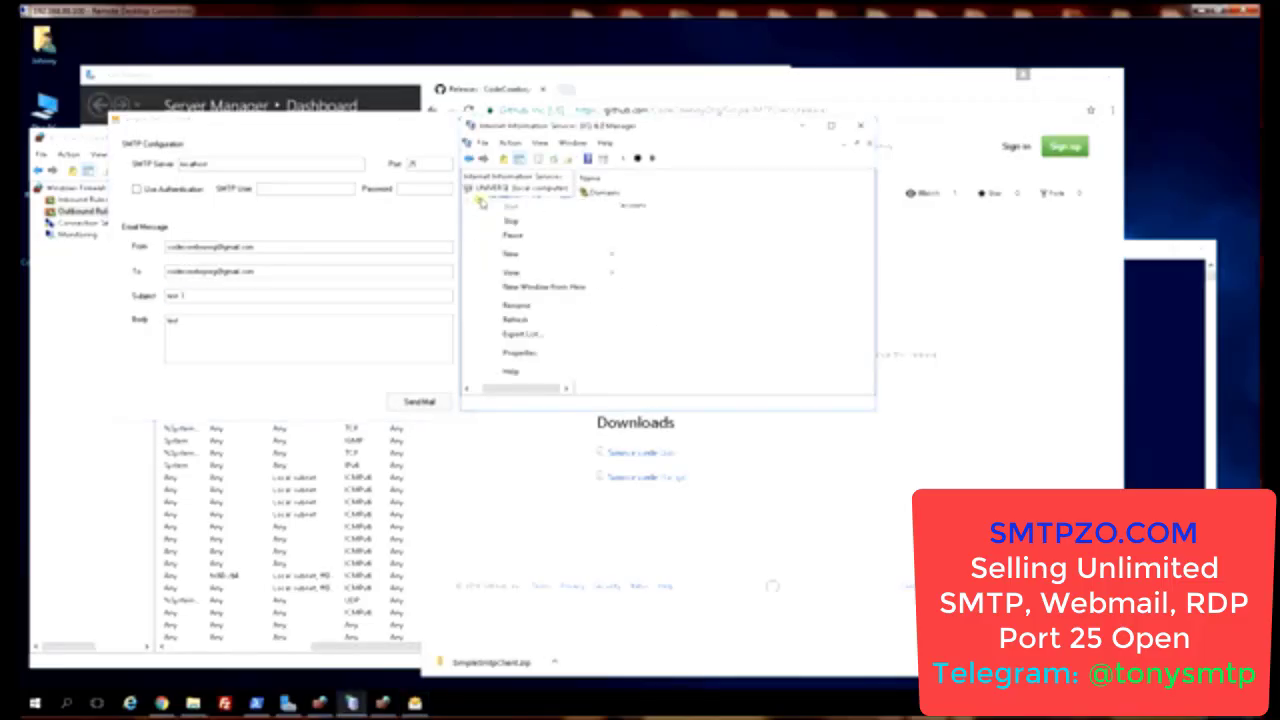
pyautogui.click(549, 354)
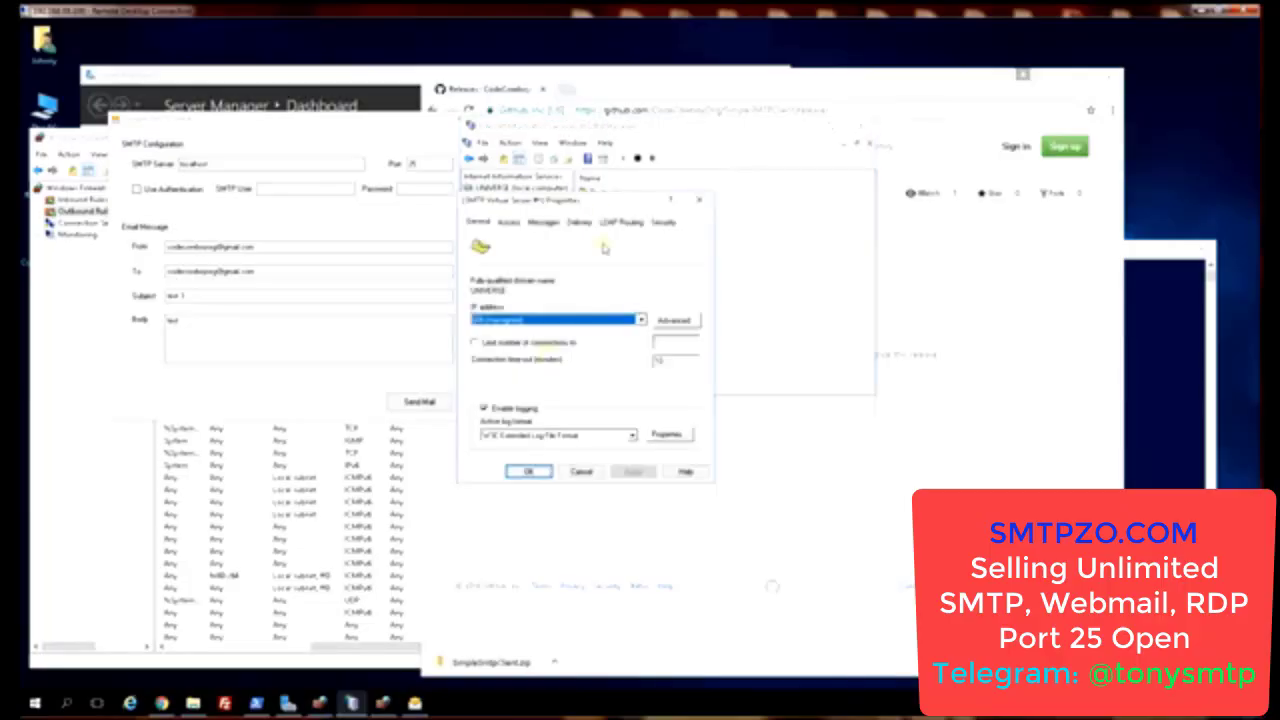
pyautogui.moveTo(616, 211); pyautogui.dragTo(708, 251)
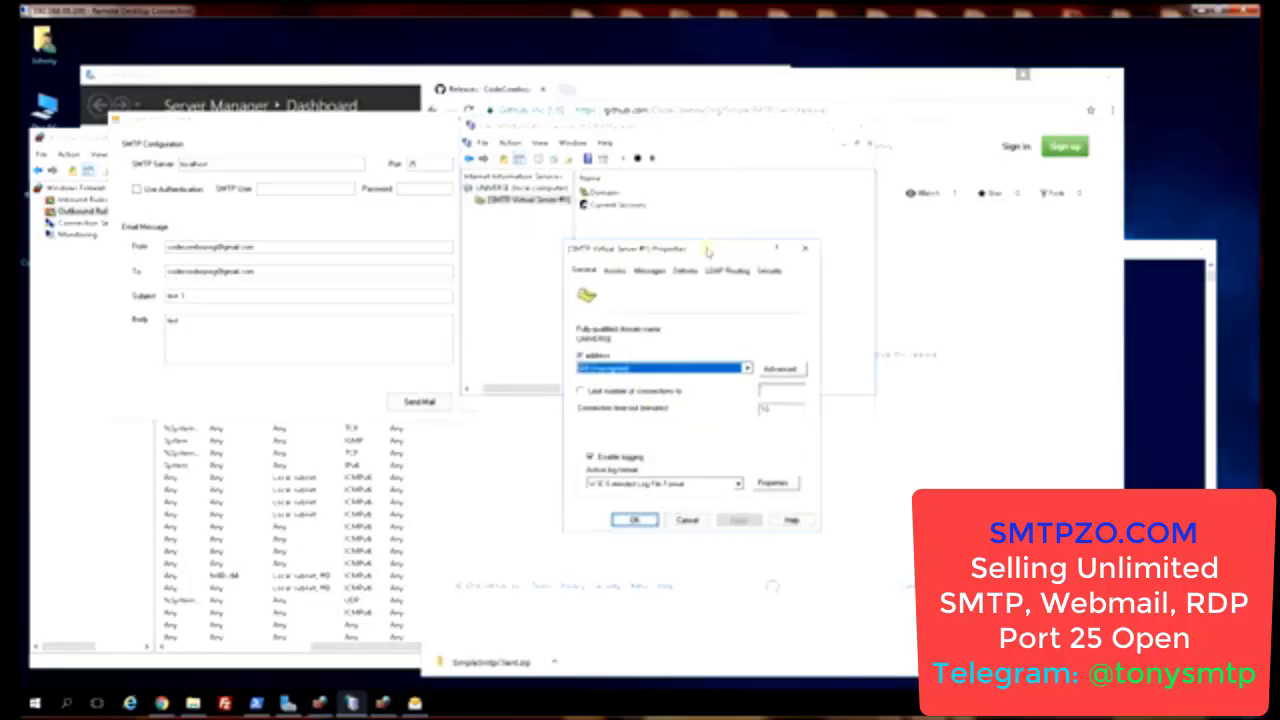
# Step: Review which computers may relay through the virtual server in its relay restrictions, leaving the settings as they are
pyautogui.click(612, 273)
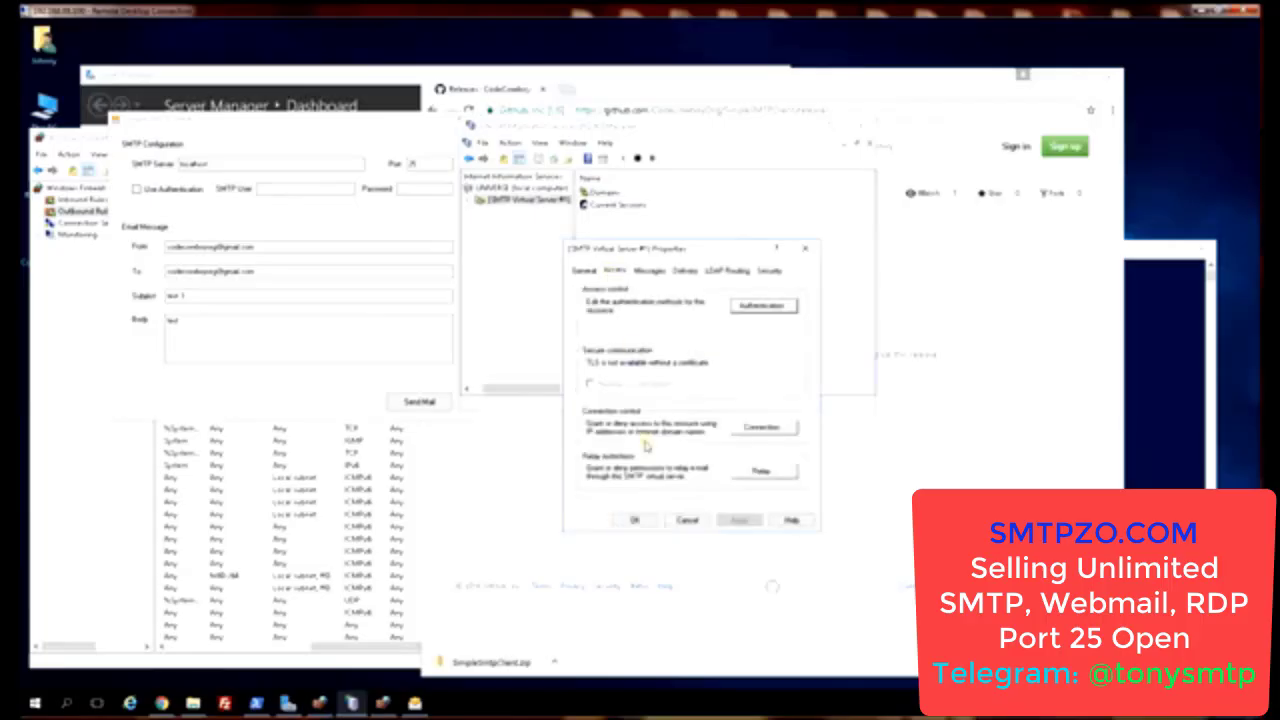
pyautogui.click(765, 476)
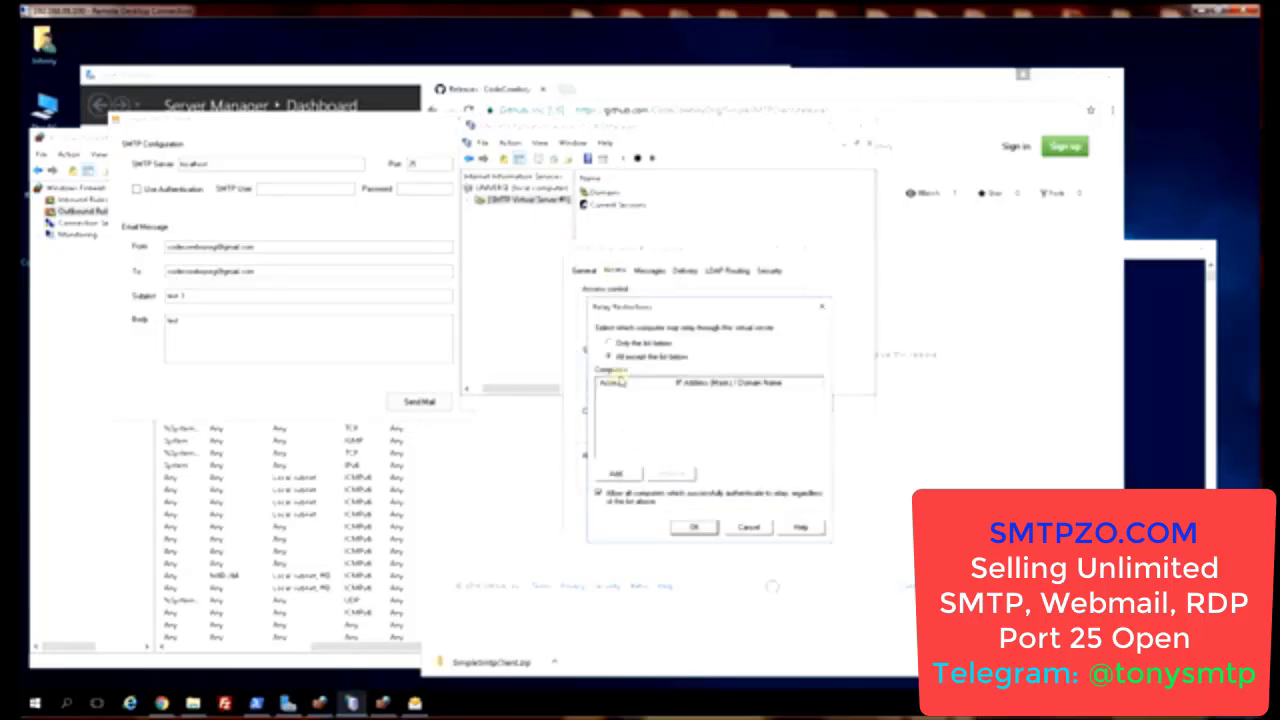
pyautogui.click(750, 530)
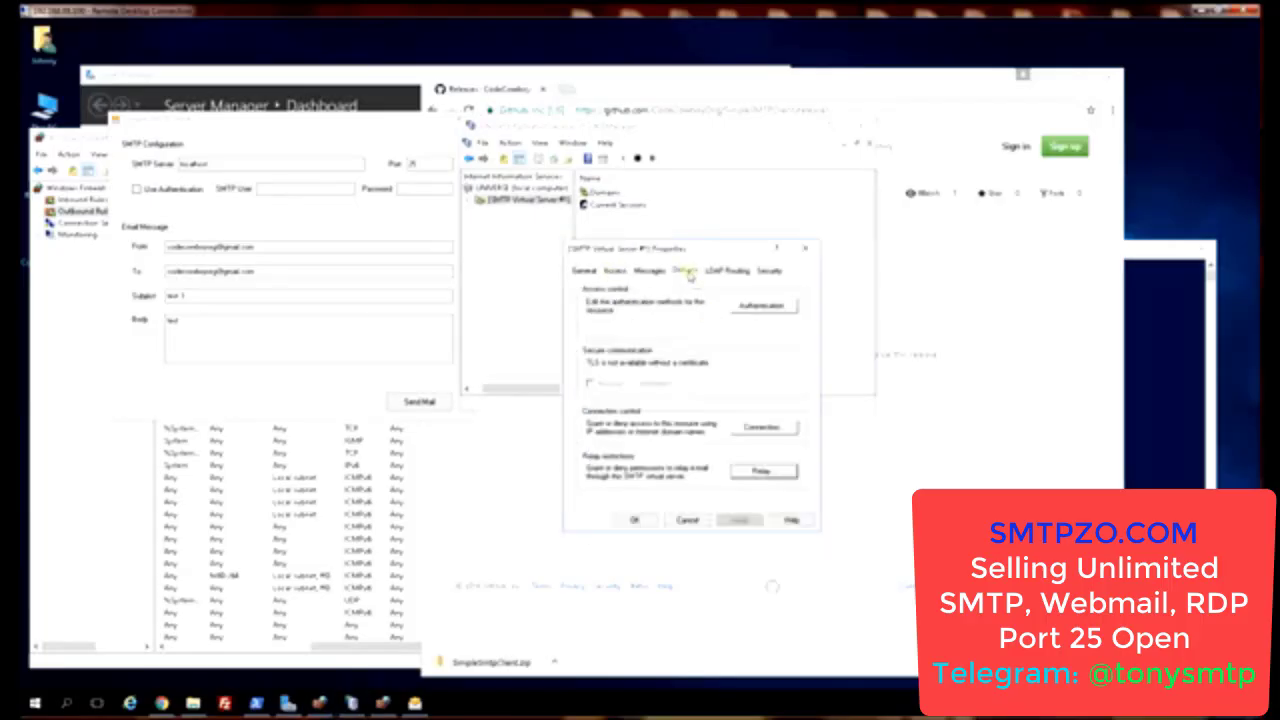
# Step: Review the smart host entry in the virtual server's advanced delivery settings without changing it
pyautogui.click(685, 271)
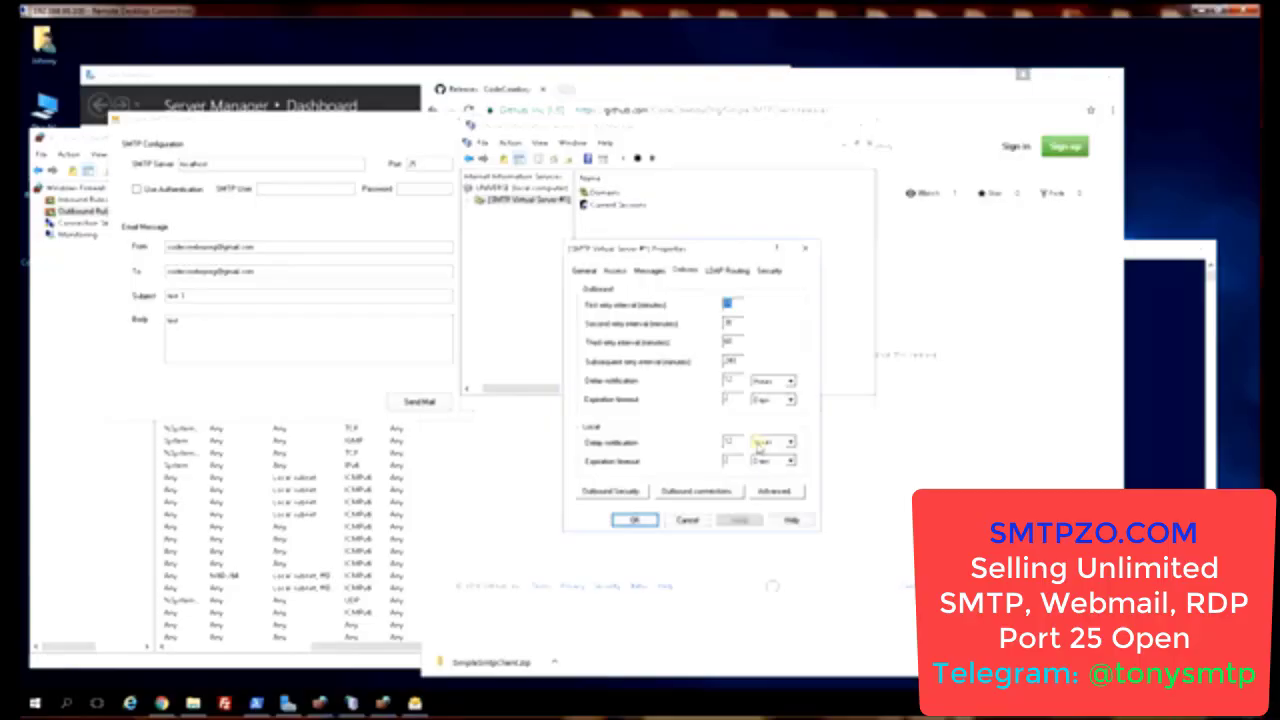
pyautogui.click(776, 493)
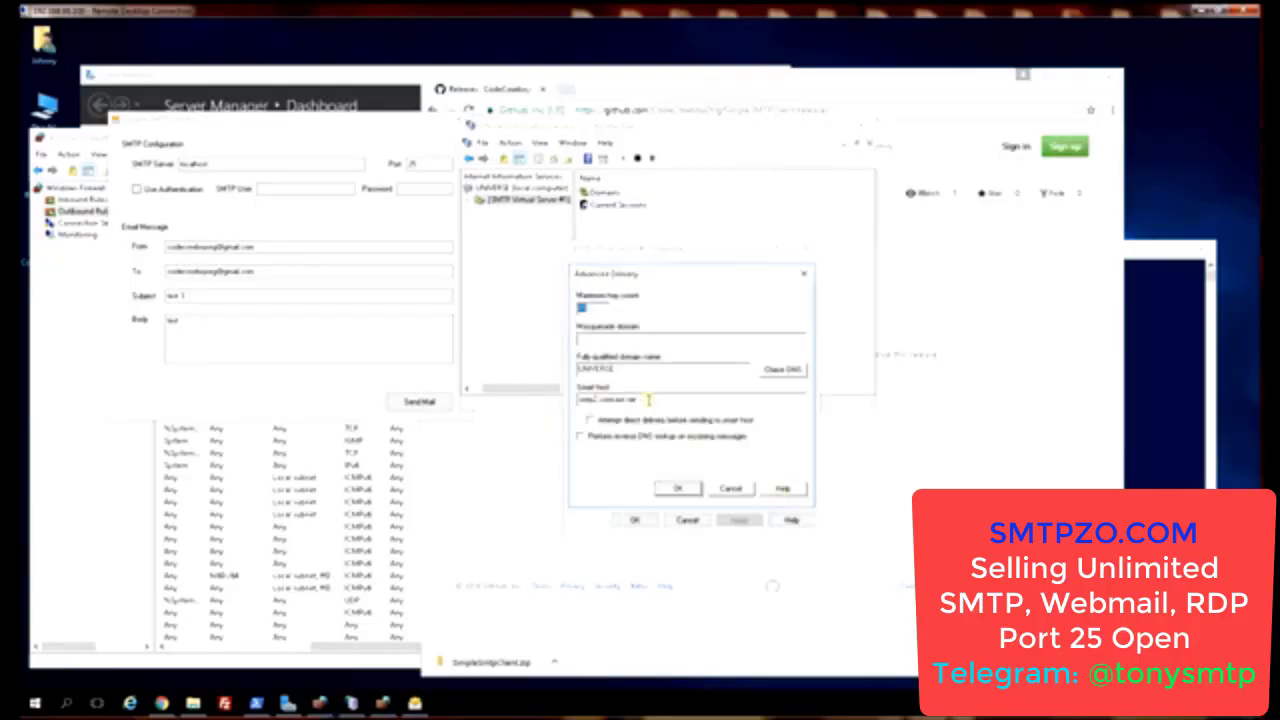
pyautogui.moveTo(648, 399); pyautogui.dragTo(530, 399)
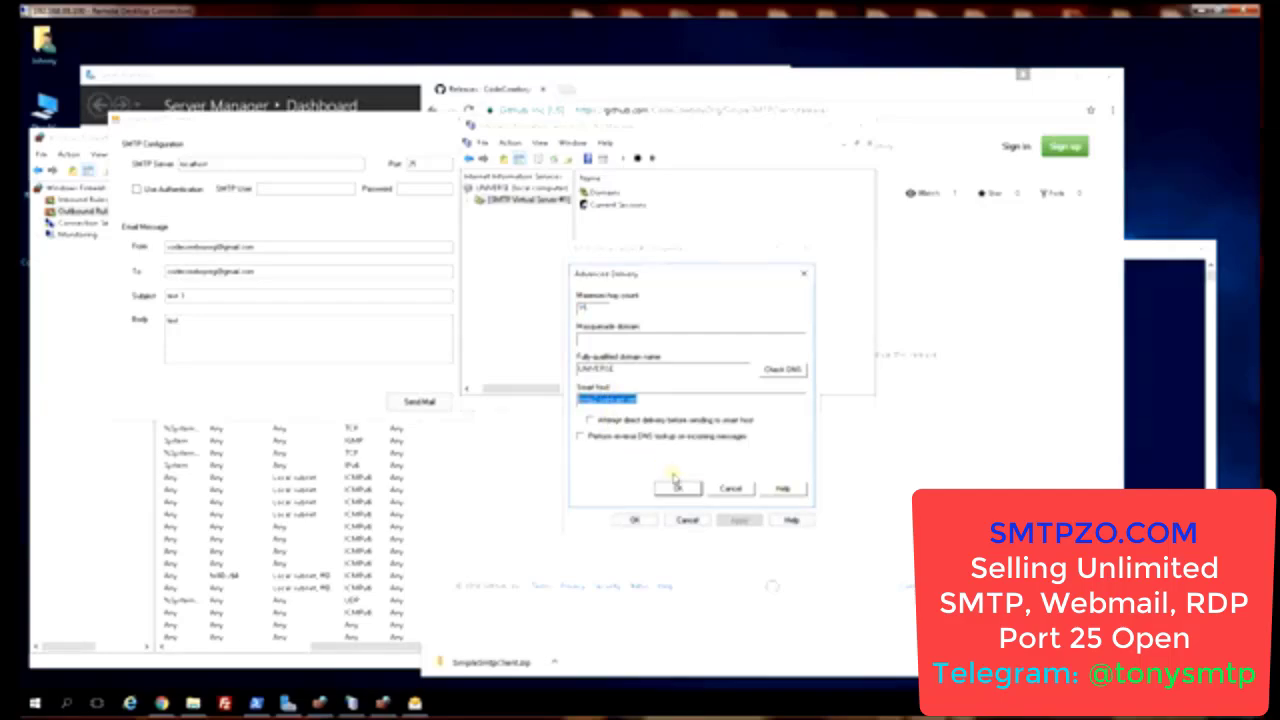
pyautogui.click(732, 490)
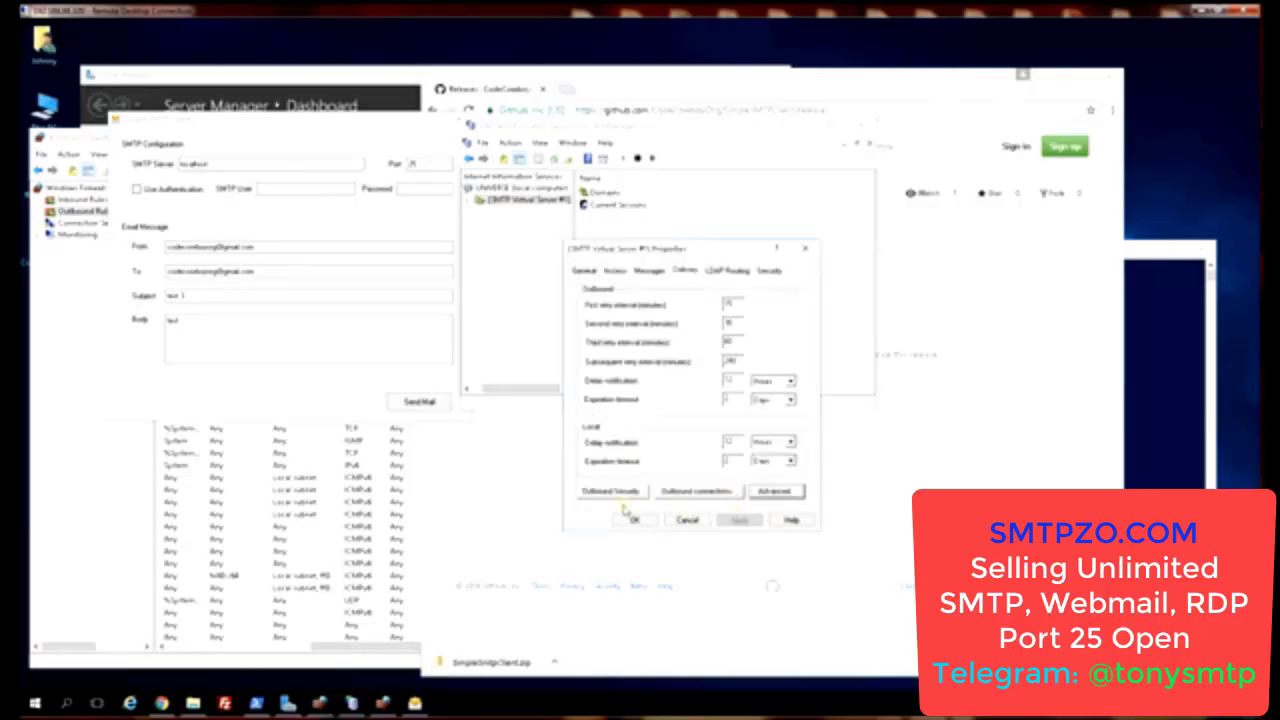
# Step: Review the TCP port in the virtual server's outbound connection settings without changing it
pyautogui.click(700, 492)
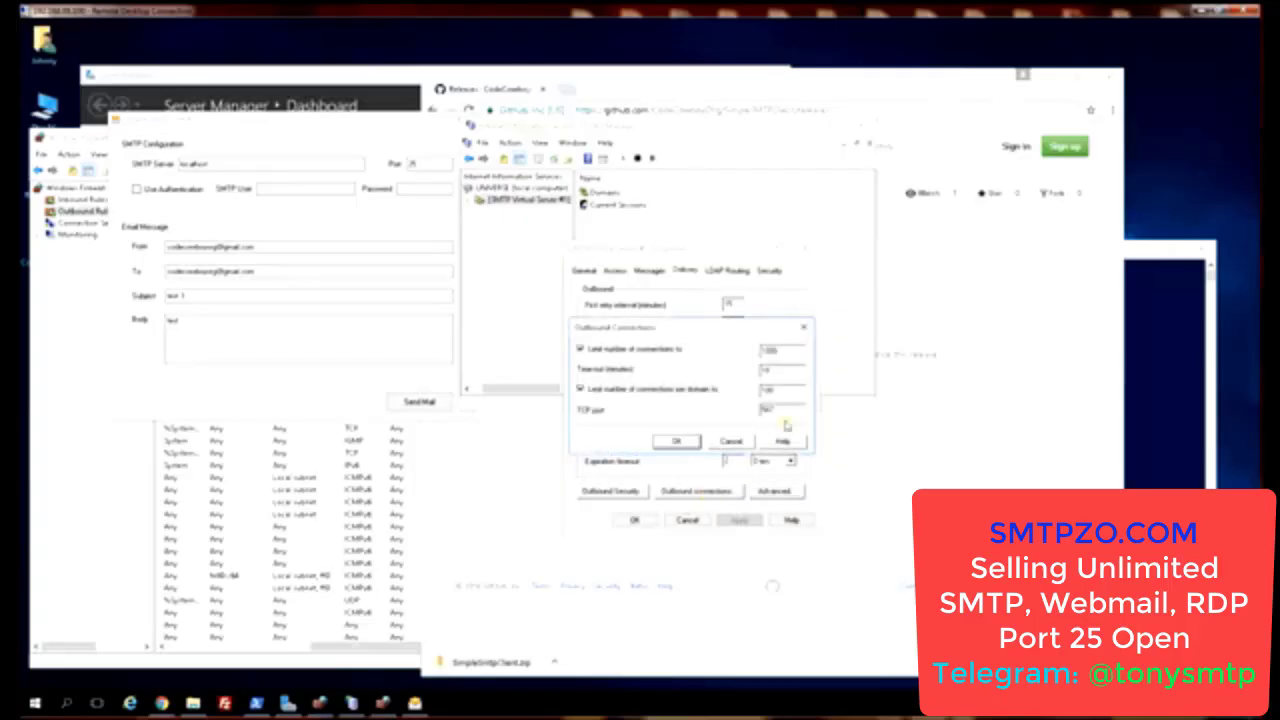
pyautogui.doubleClick(775, 409)
pyautogui.click(730, 441)
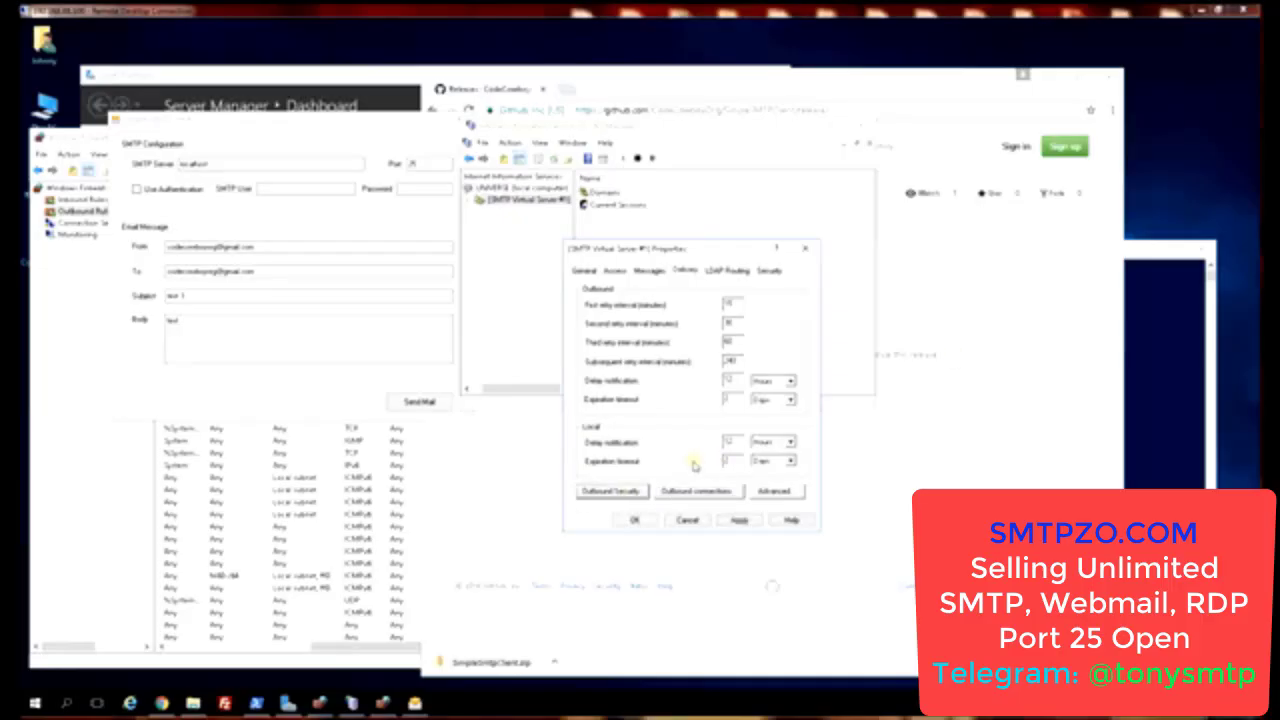
# Step: Review the outbound security options, trying Anonymous access in place of Basic authentication without saving the choice
pyautogui.click(608, 492)
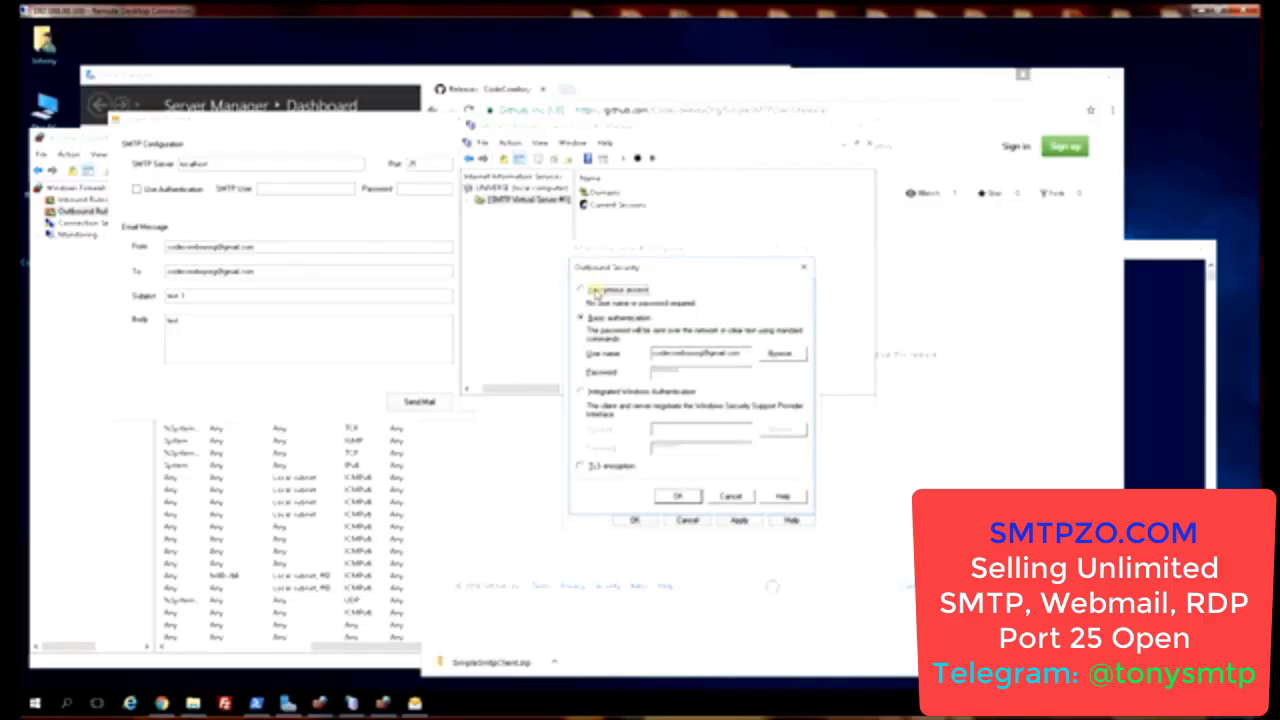
pyautogui.click(595, 291)
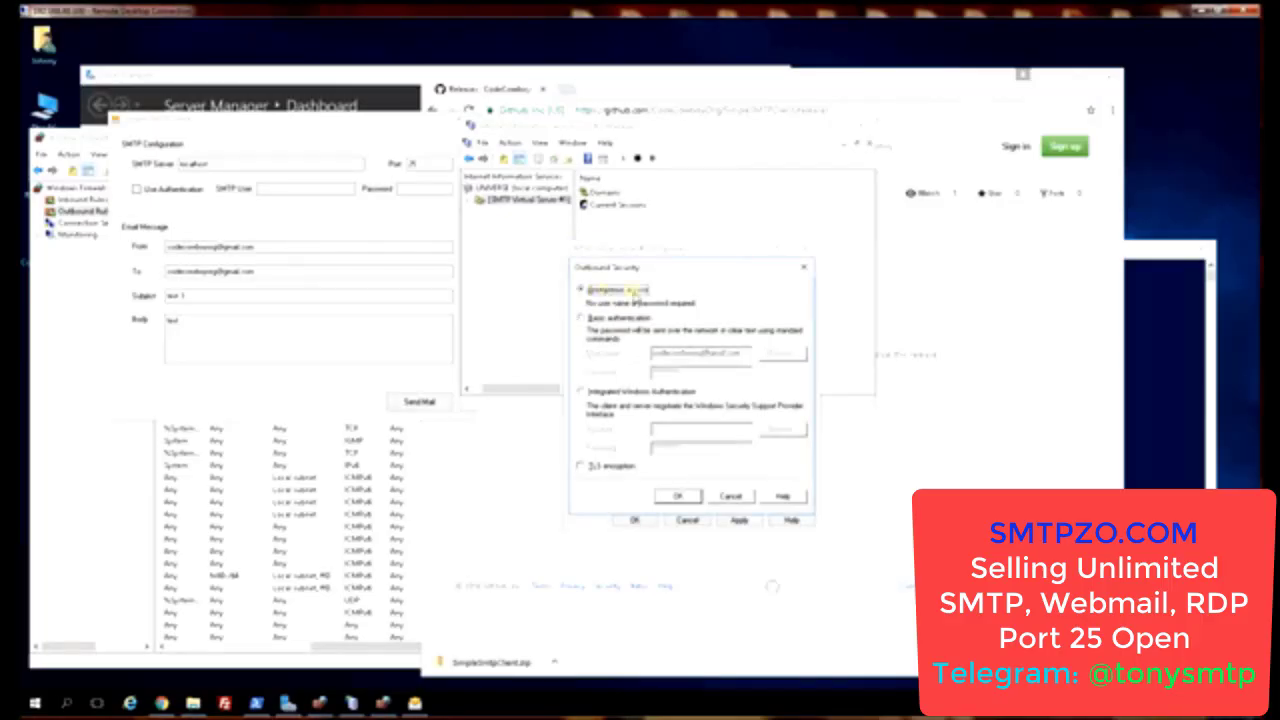
pyautogui.click(731, 497)
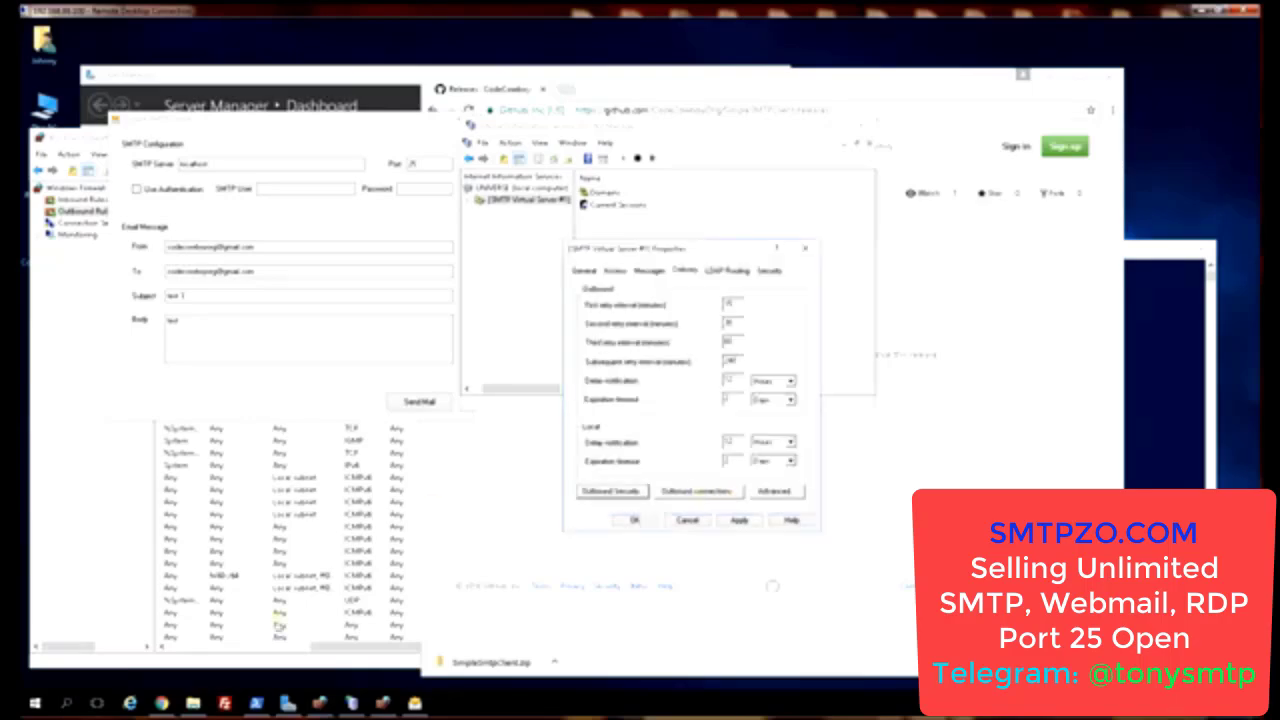
# Step: Switch to Chrome and view the SimpleSMTPClient repository's description on GitHub, and return to the Simple SMTP Client window
pyautogui.click(161, 703)
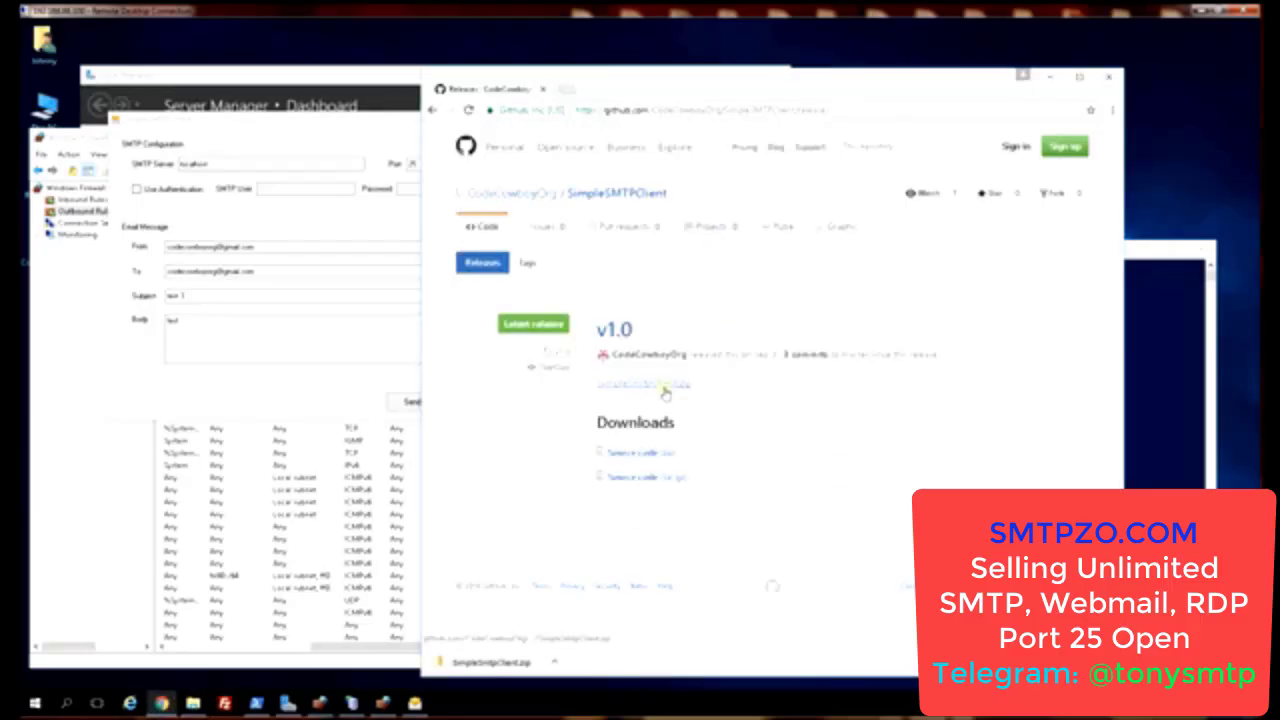
pyautogui.click(615, 333)
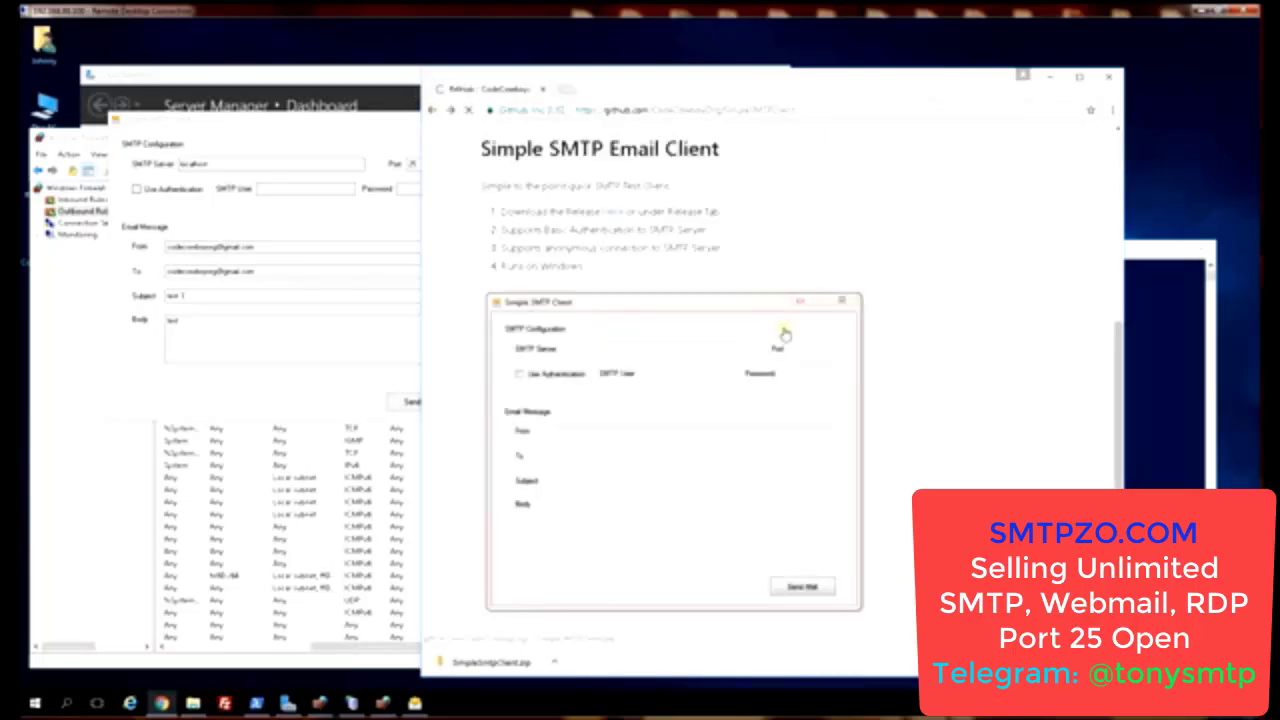
pyautogui.scroll(-3, 785, 334)
pyautogui.click(326, 398)
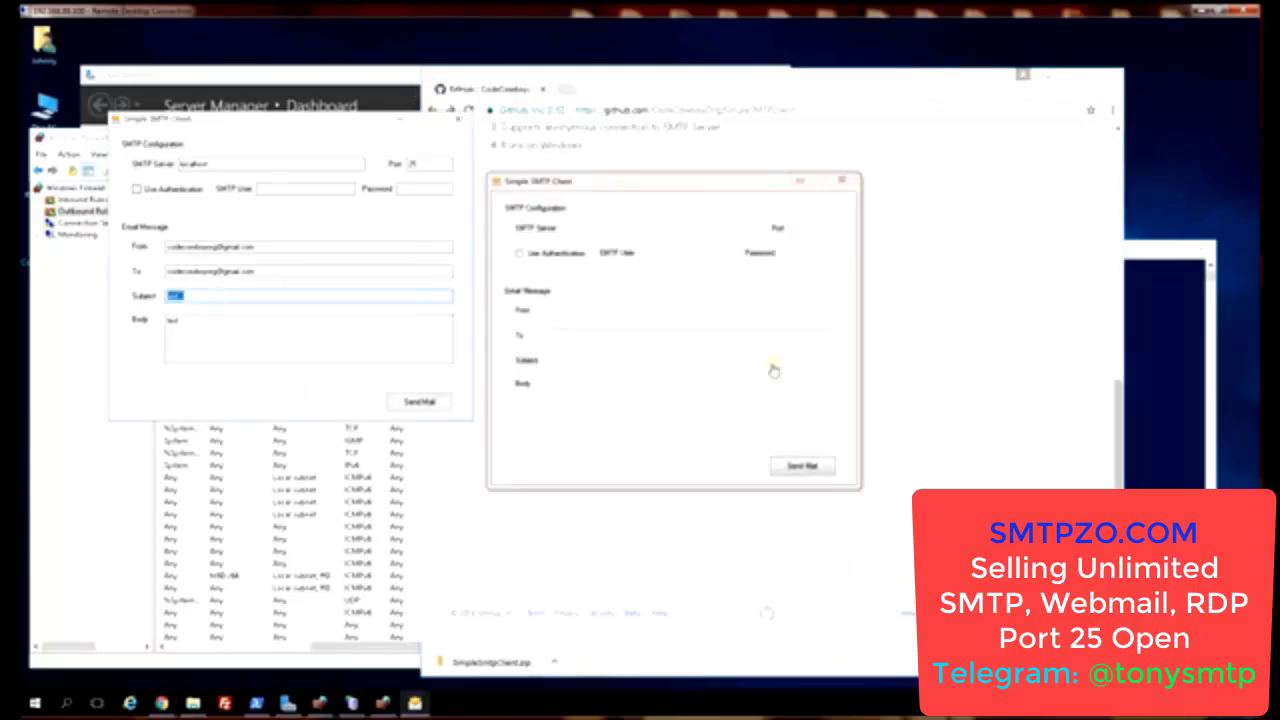